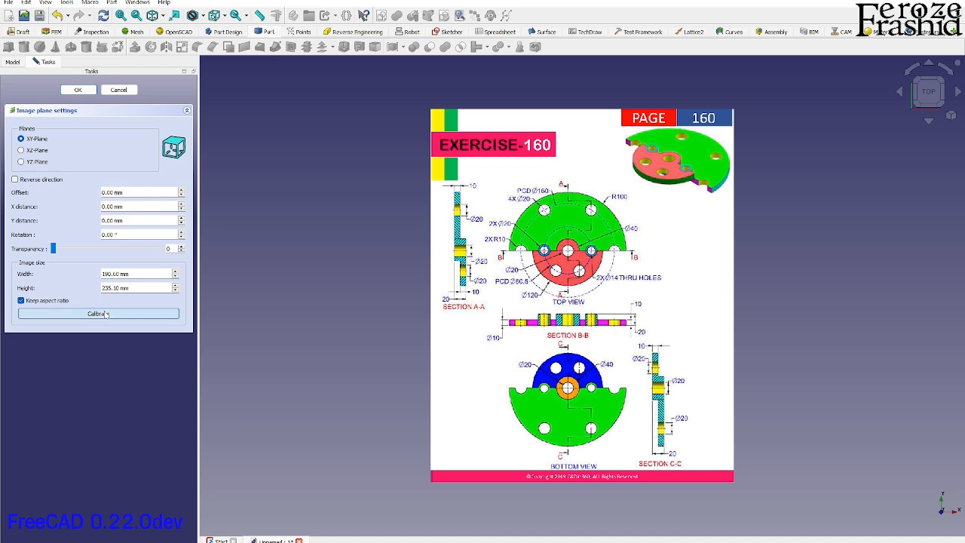
Calibrate the reference image by setting the distance from the top view's centre to the R100 outer arc to 100 mm.
scroll(585, 224, "up", 4)
scroll(583, 245, "up", 2)
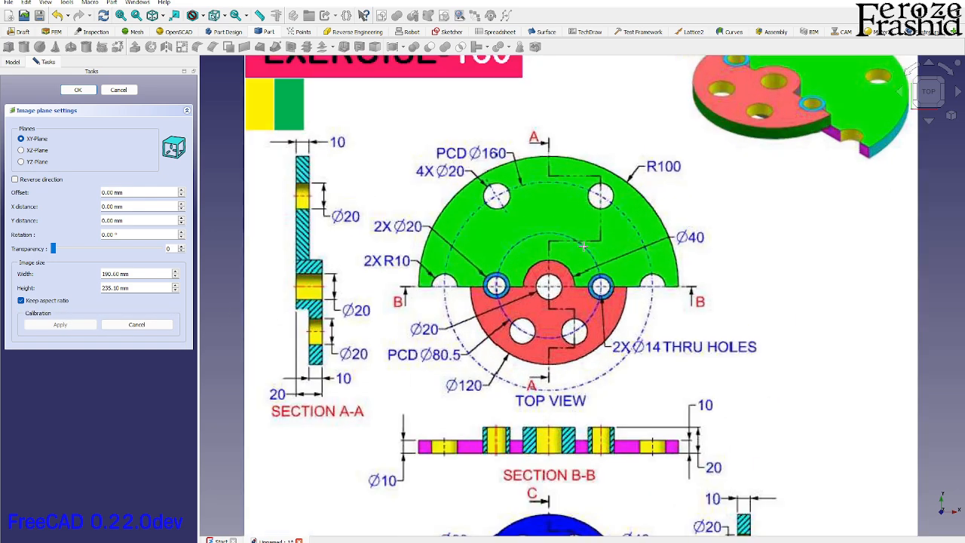
scroll(584, 247, "up", 2)
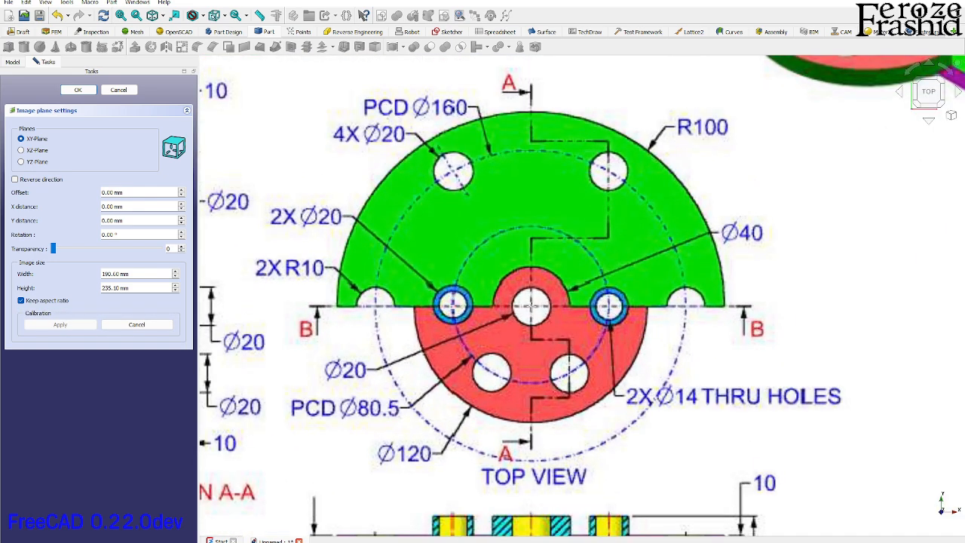
left_click(532, 304)
left_click(654, 158)
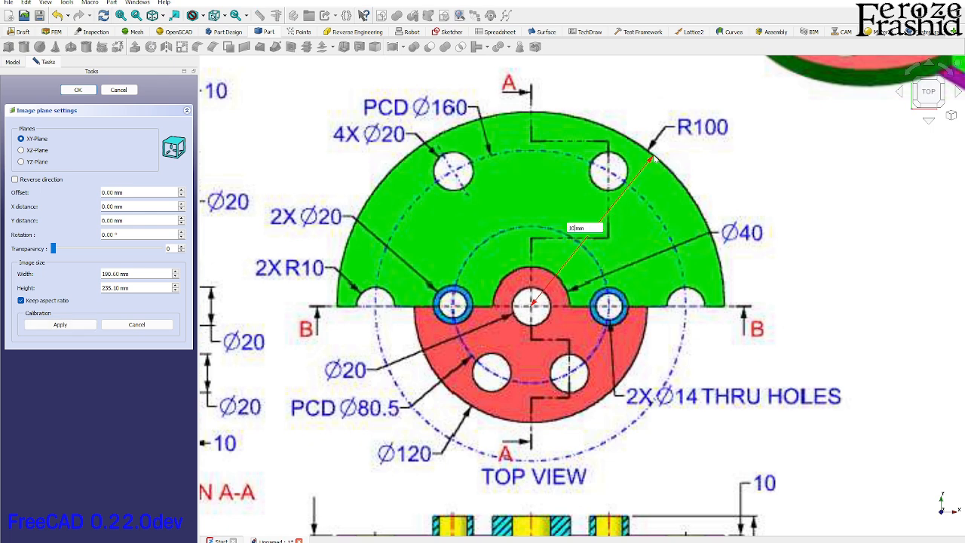
key("Return")
scroll(638, 372, "down", 5)
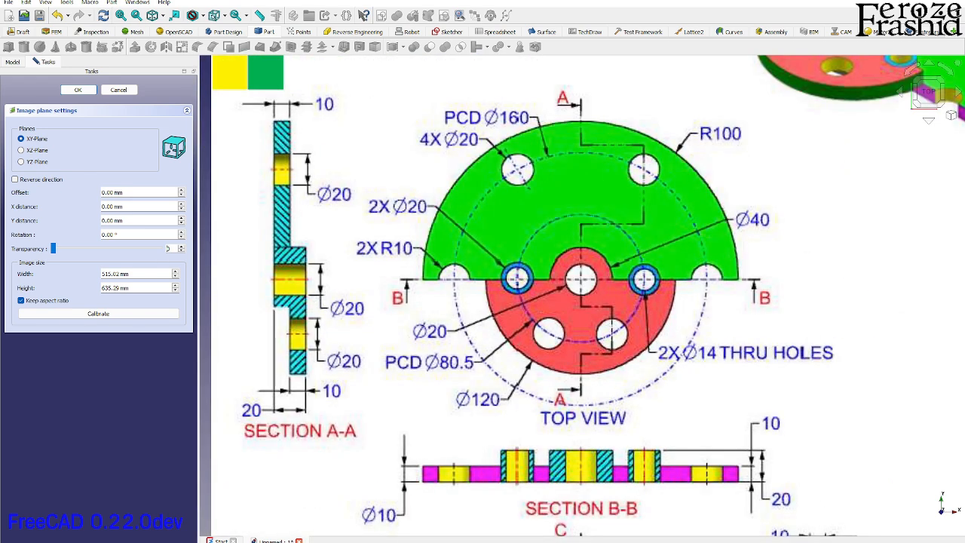
Set the image plane's transparency to 50 and accept the image settings.
left_click_drag(53, 248, 106, 248)
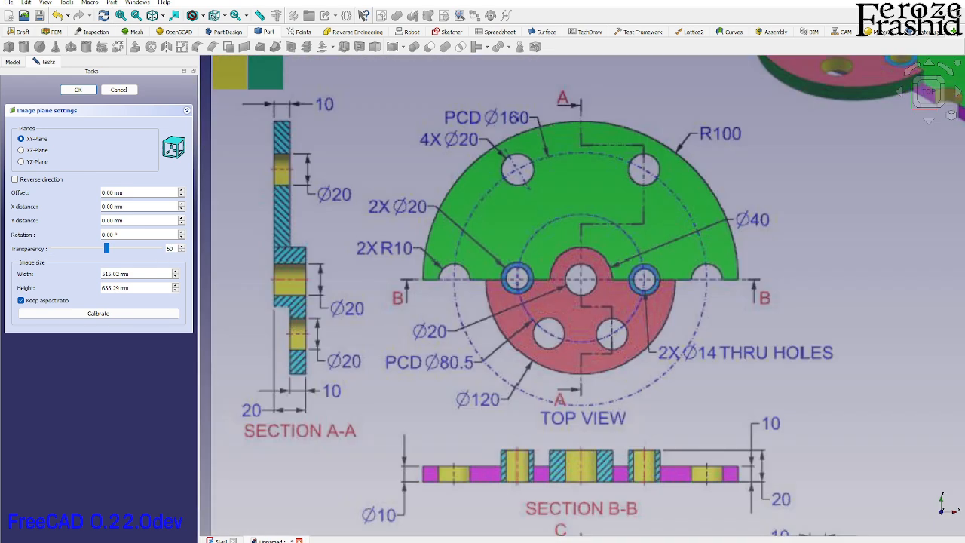
left_click(77, 89)
scroll(436, 250, "down", 5)
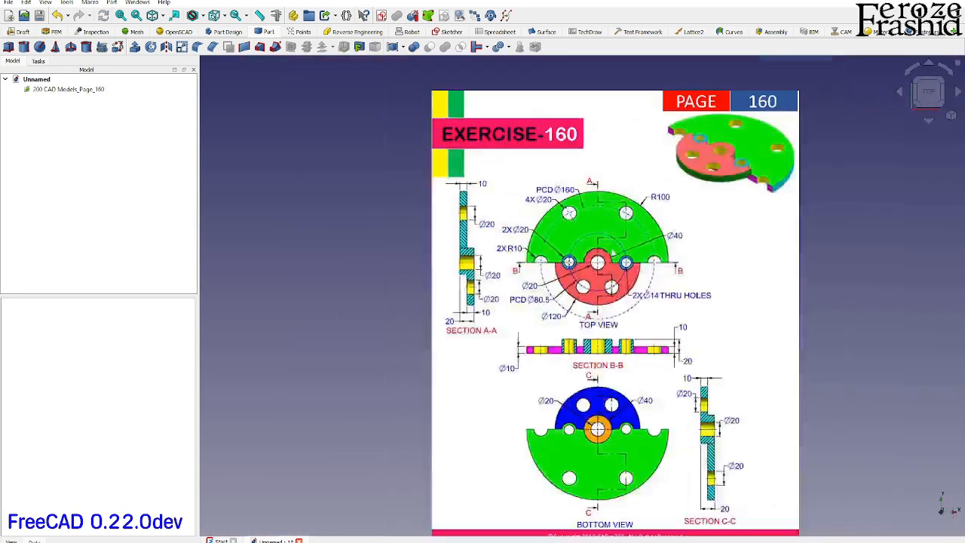
Switch to the Part Design workbench and create a new body.
left_click(227, 31)
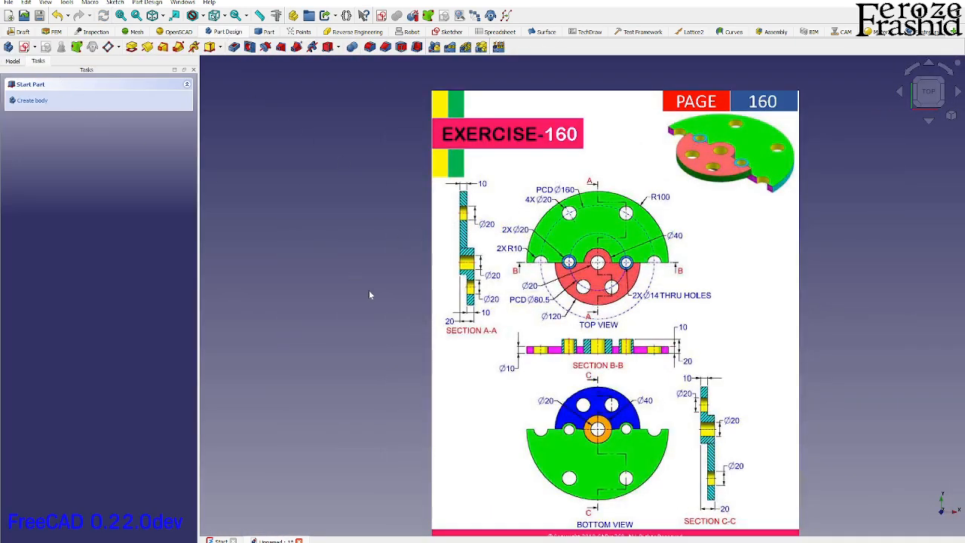
scroll(559, 294, "down", 1)
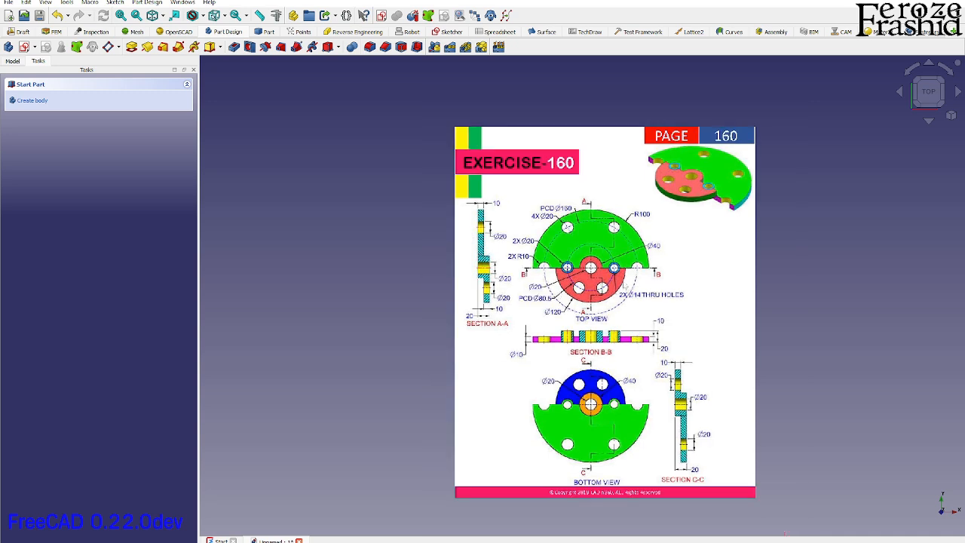
scroll(625, 286, "up", 2)
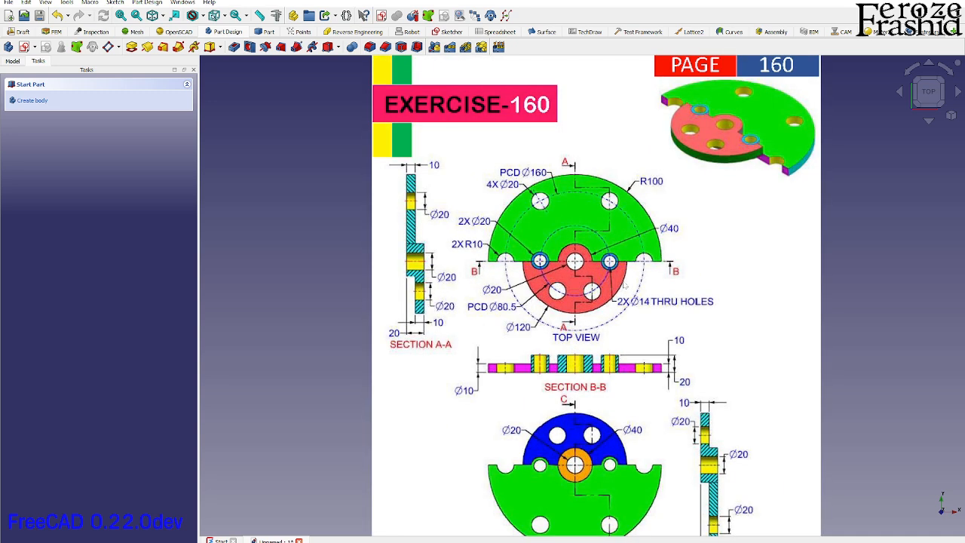
left_click(34, 100)
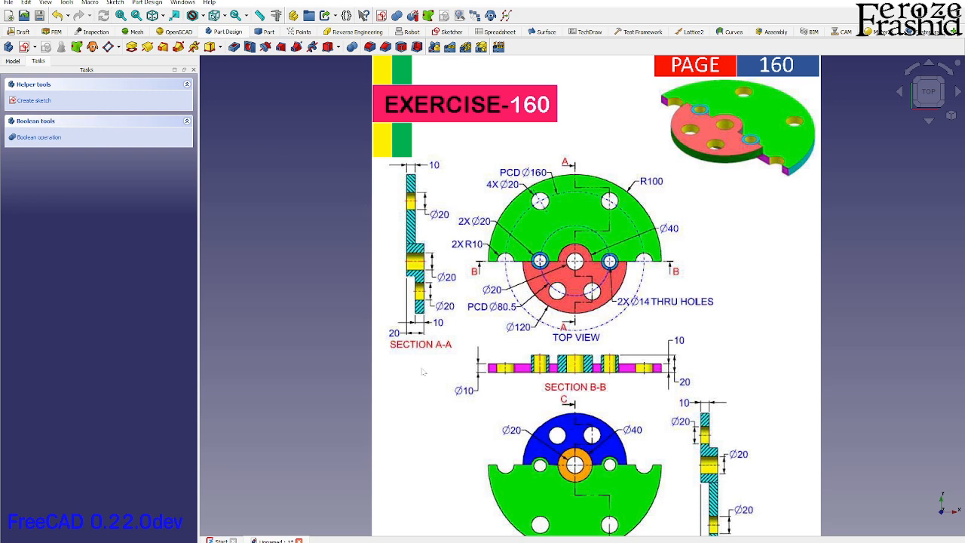
scroll(424, 372, "down", 1)
scroll(543, 265, "up", 1)
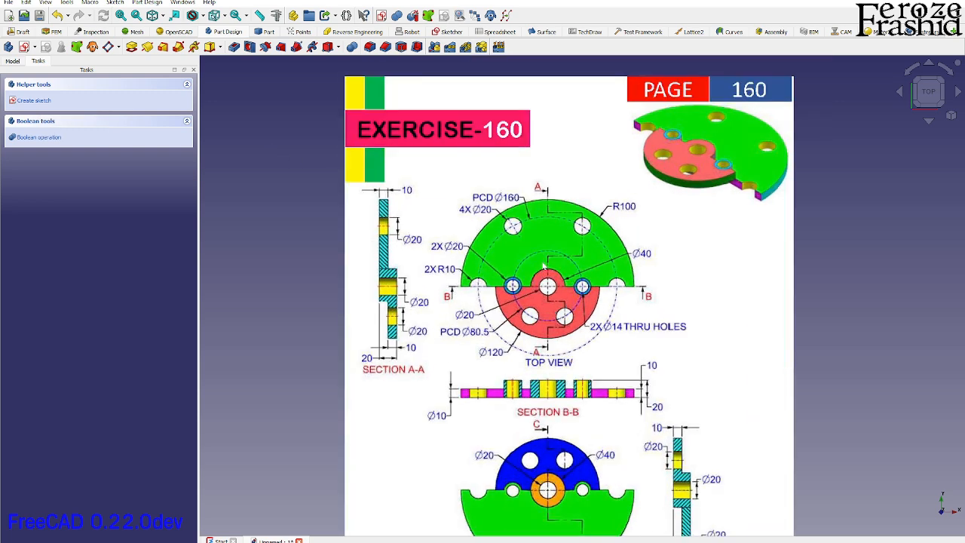
scroll(543, 265, "up", 1)
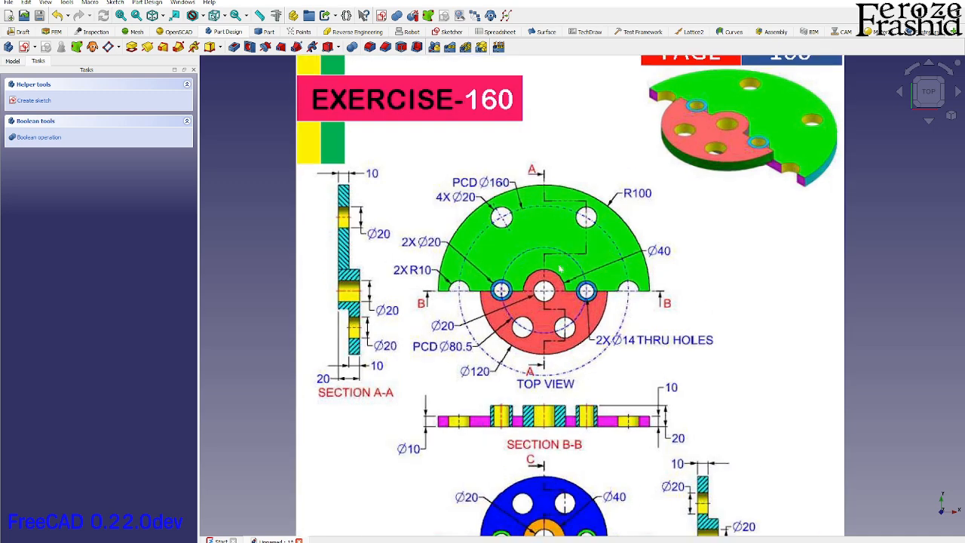
left_click(35, 101)
left_click(117, 91)
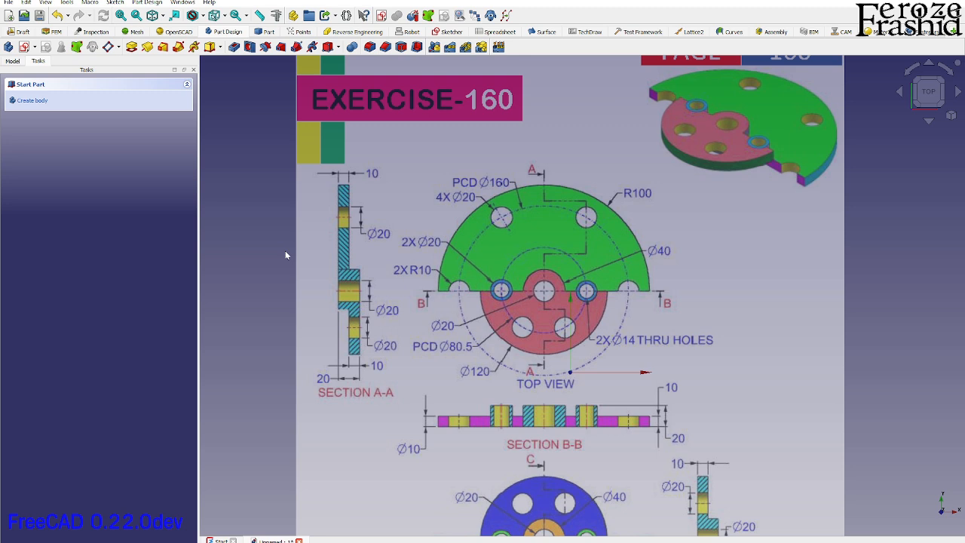
Transform the reference image so the top view's central hole sits on the origin.
left_click(12, 61)
left_click(68, 89)
right_click(50, 91)
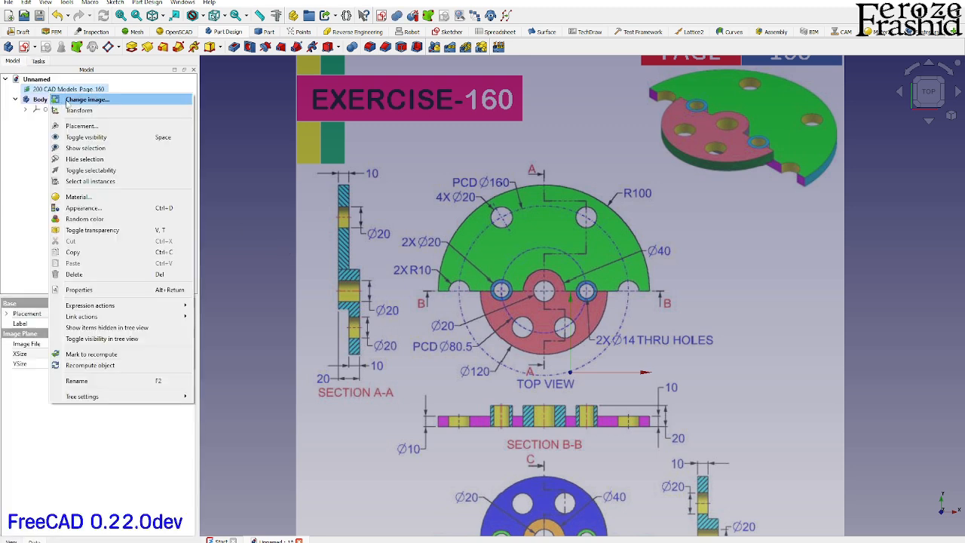
left_click(79, 110)
left_click_drag(573, 244, 571, 325)
left_click_drag(697, 452, 726, 452)
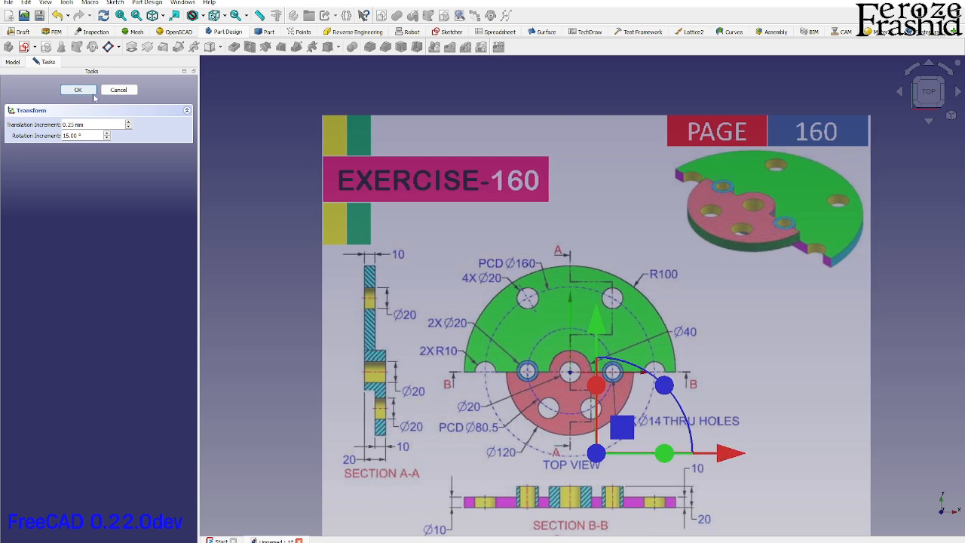
left_click(77, 90)
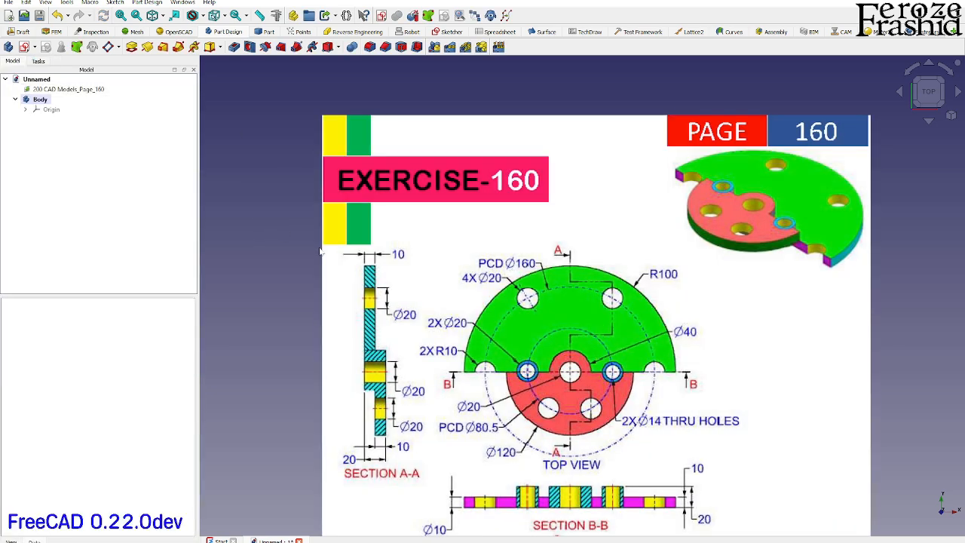
Activate the body and create a new sketch in it on the XY plane.
scroll(573, 381, "up", 3)
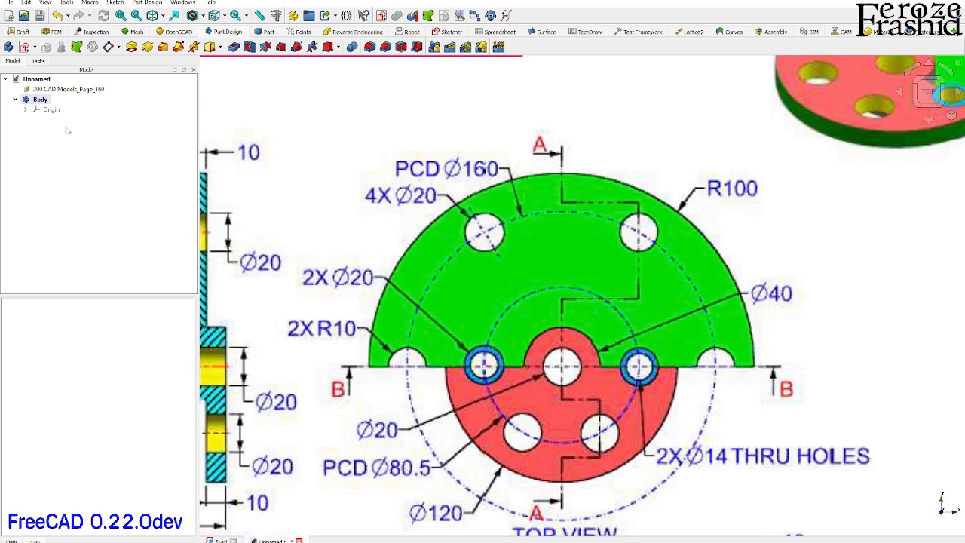
left_click(41, 61)
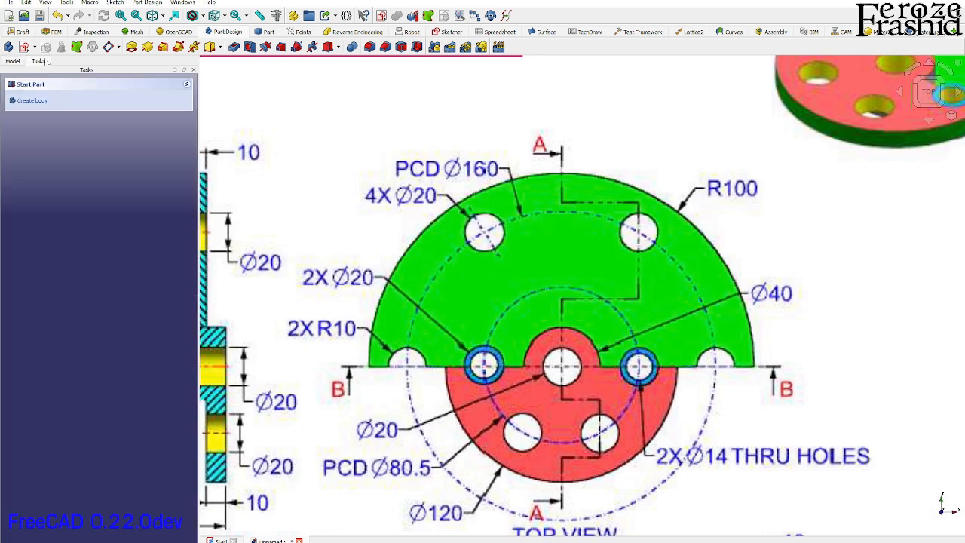
left_click(33, 100)
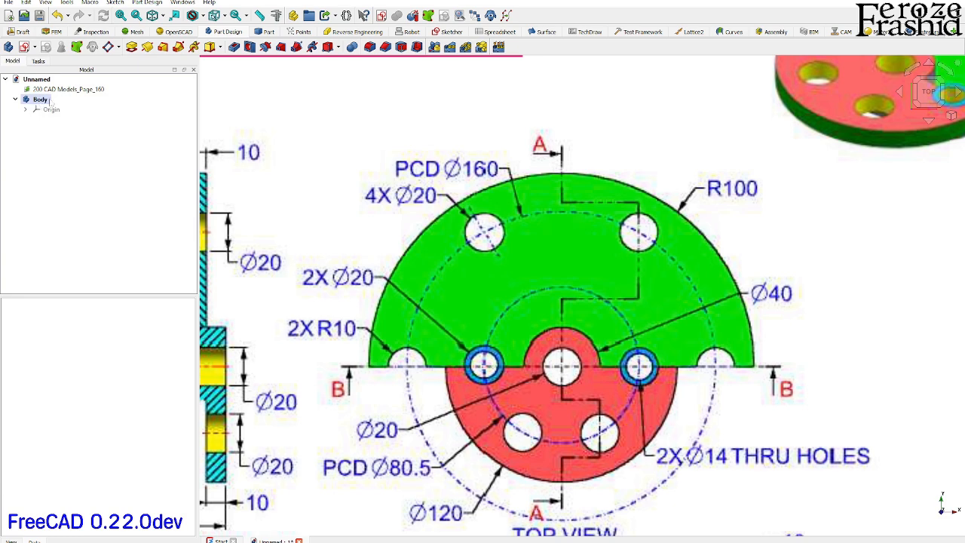
left_click(24, 47)
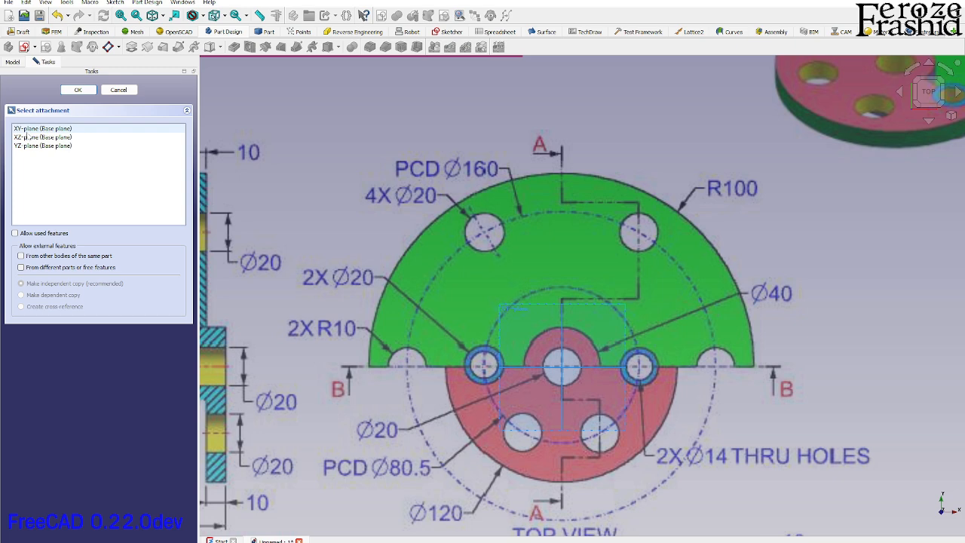
left_click(31, 128)
left_click(78, 90)
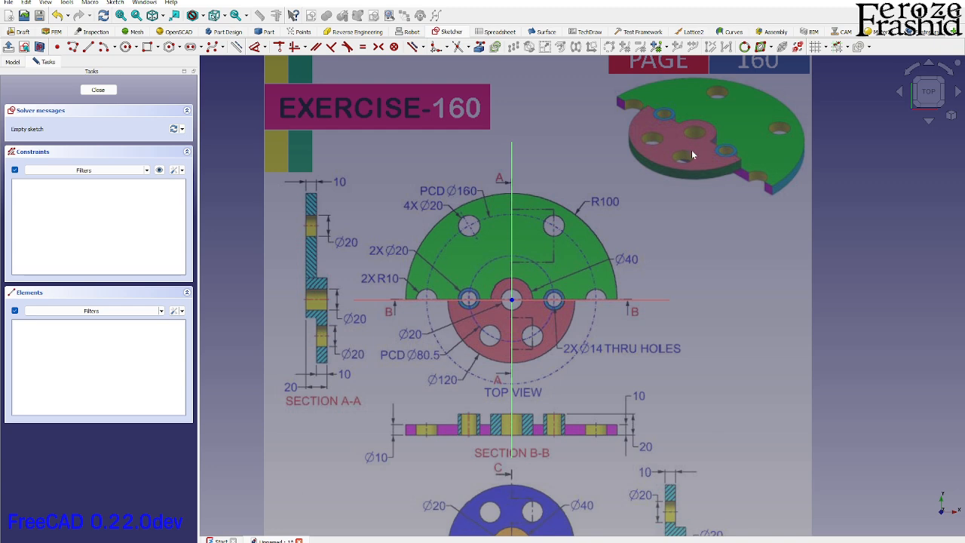
Draw a 60 mm radius half-circle arc centred on the origin, below the horizontal axis, along the Ø120 outline.
scroll(511, 322, "up", 2)
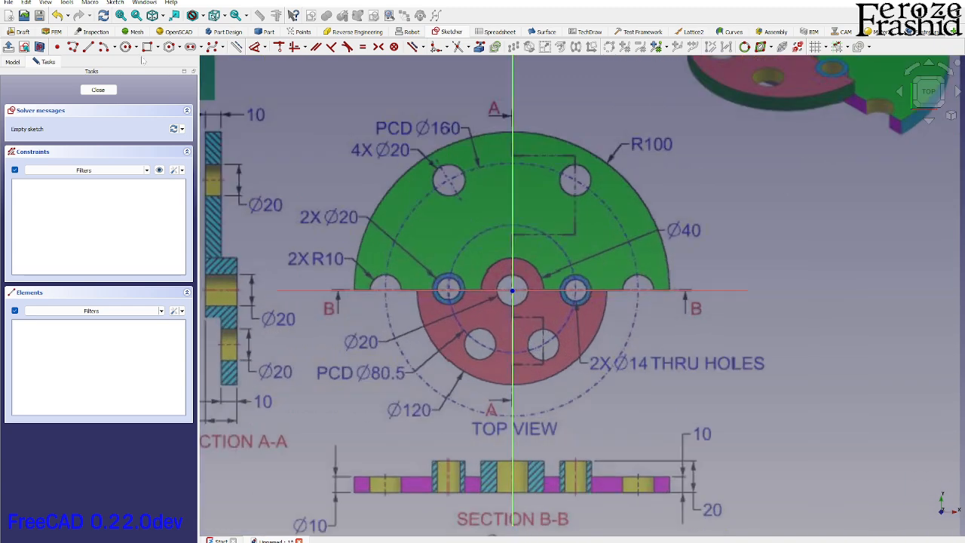
left_click(104, 47)
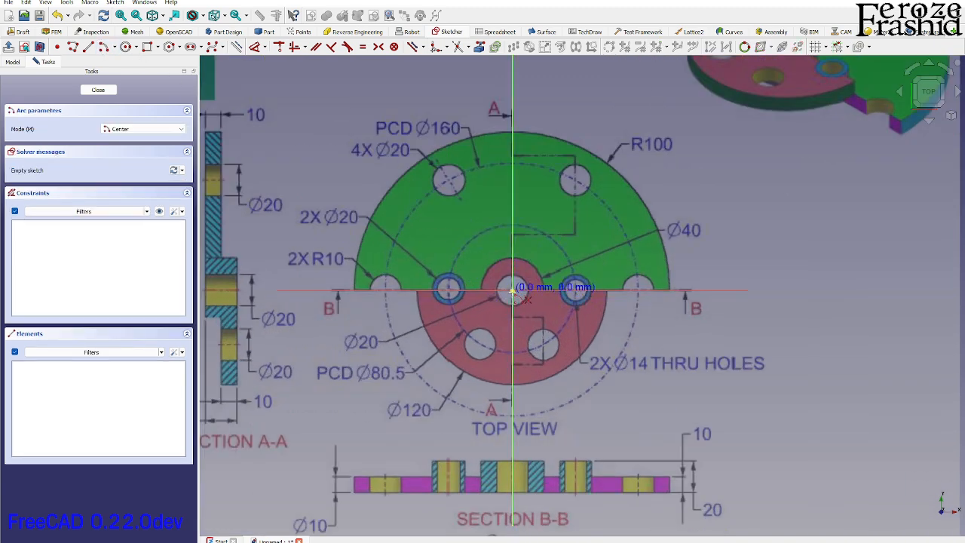
left_click(512, 292)
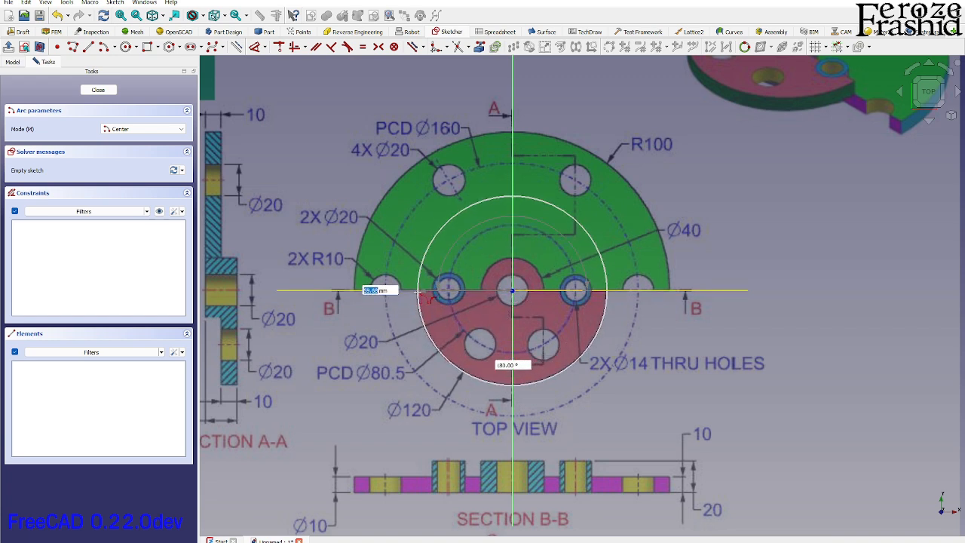
type("60")
key("Tab")
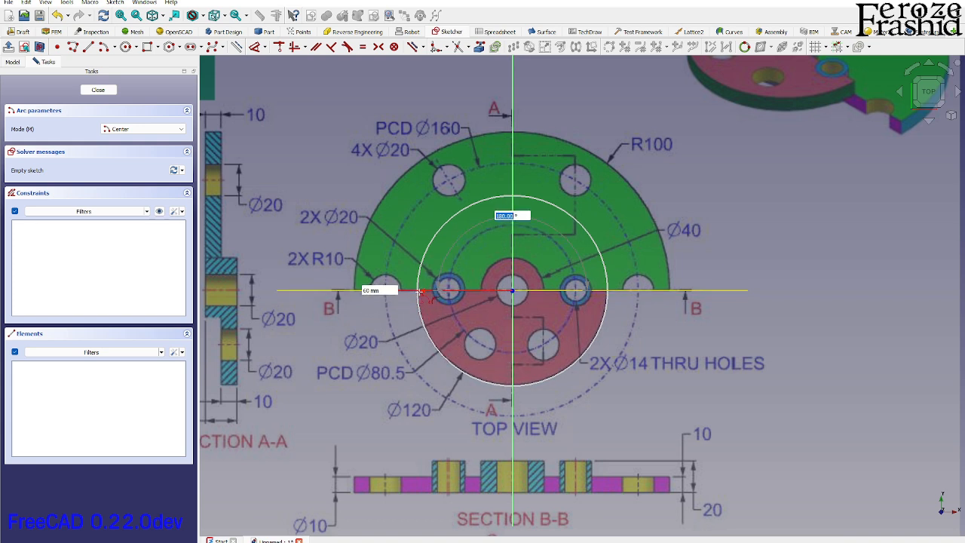
left_click(419, 292)
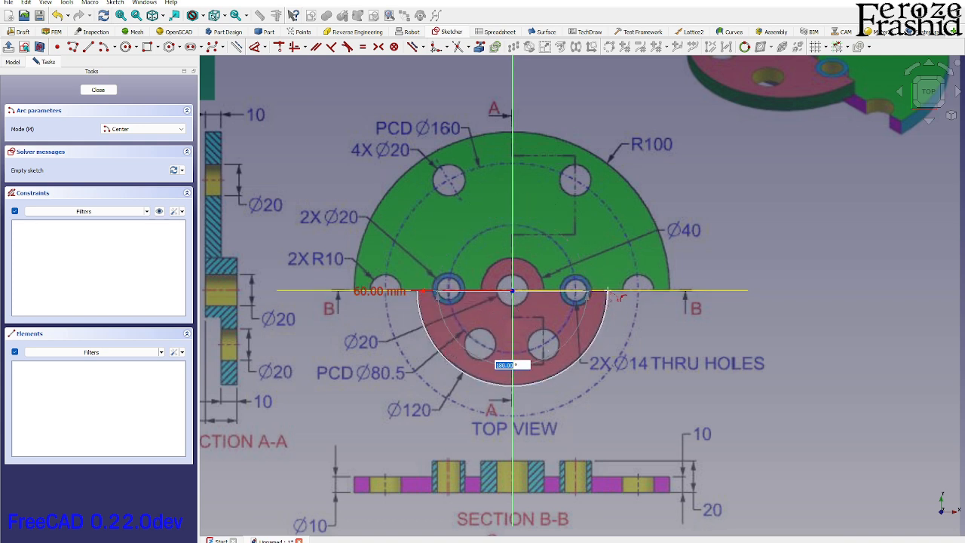
left_click(609, 293)
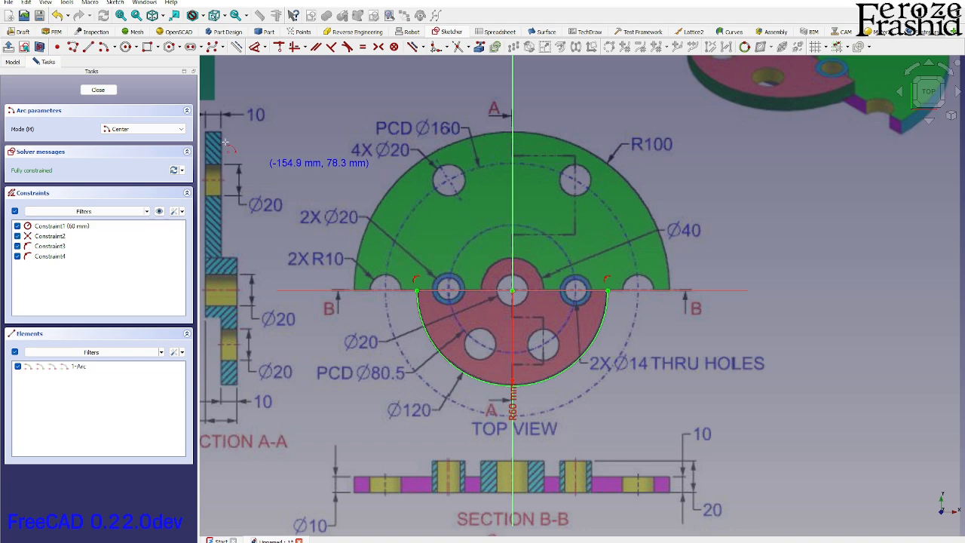
Draw two lower half-circle arcs of about 10 mm radius on the horizontal axis around the two blue Ø20 bosses.
scroll(423, 294, "up", 3)
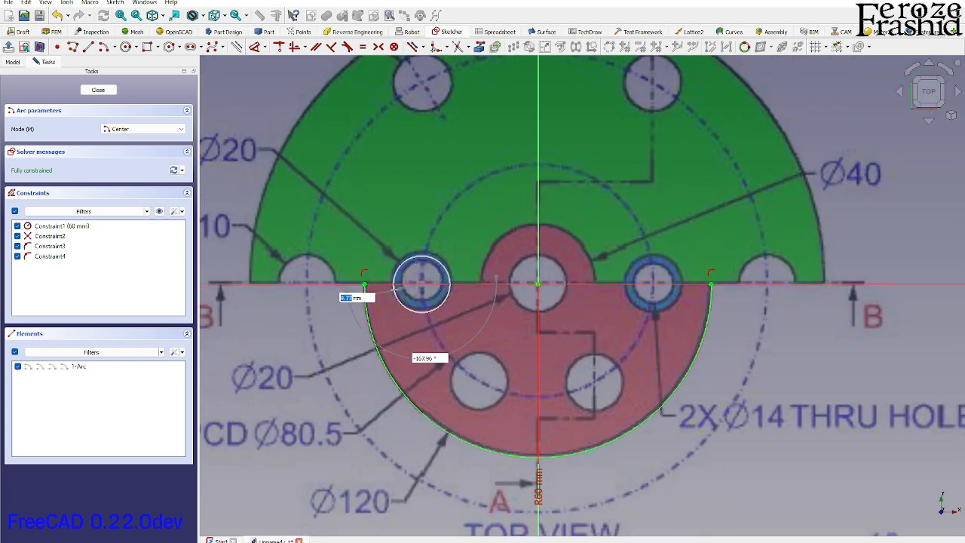
left_click(451, 285)
left_click(655, 284)
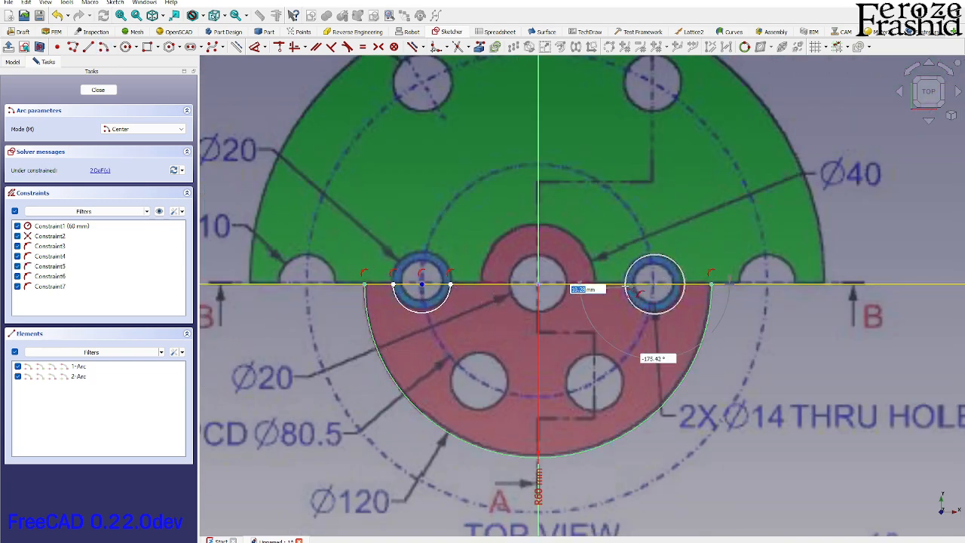
left_click(626, 285)
left_click(685, 285)
left_click(538, 284)
left_click(483, 284)
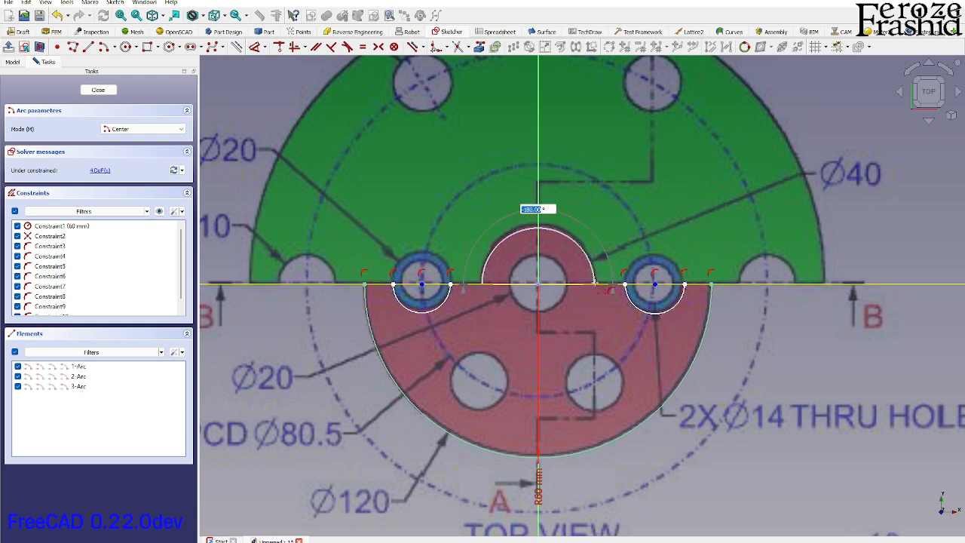
left_click(594, 284)
key("Escape")
left_click(587, 260)
key("Delete")
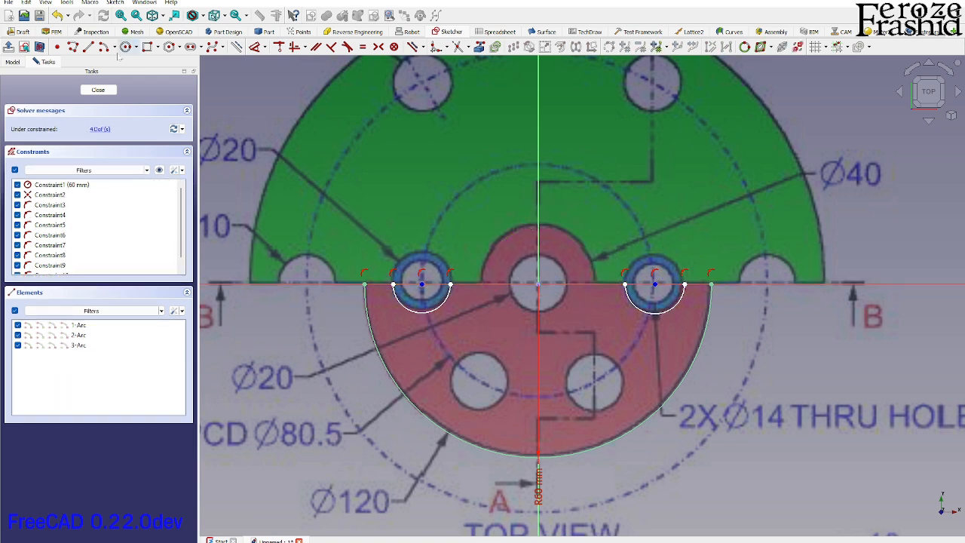
Draw a half-circle arc centred on the origin along the lower edge of the central Ø20 hole.
left_click(104, 47)
left_click(538, 284)
left_click(510, 284)
left_click(566, 285)
key("Escape")
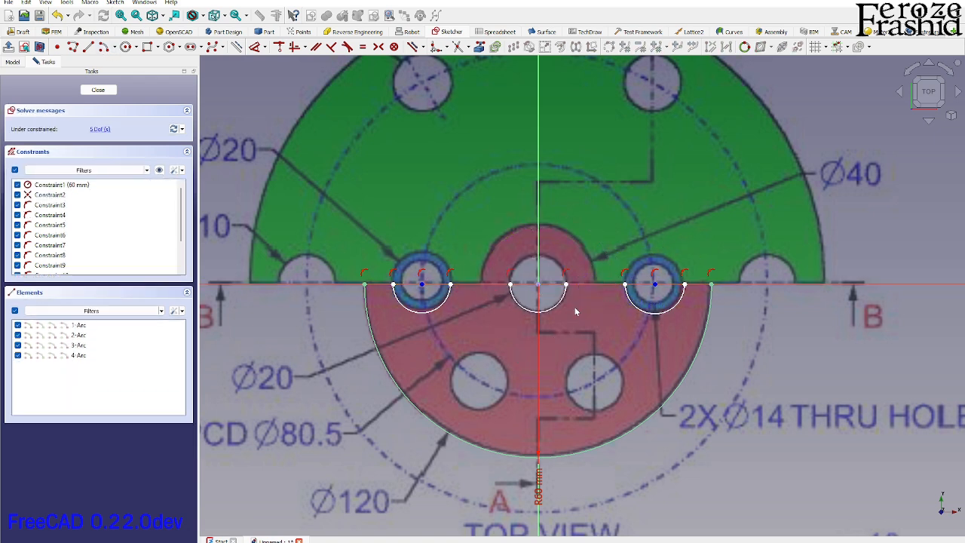
Constrain the three small half-circle arcs on the horizontal axis to equal radius.
scroll(637, 339, "down", 1)
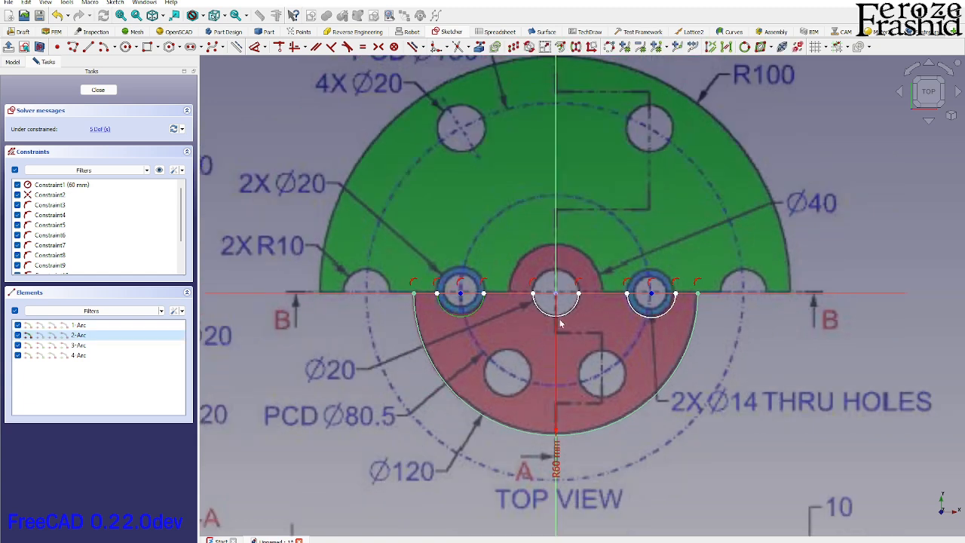
left_click(560, 317)
left_click(645, 317)
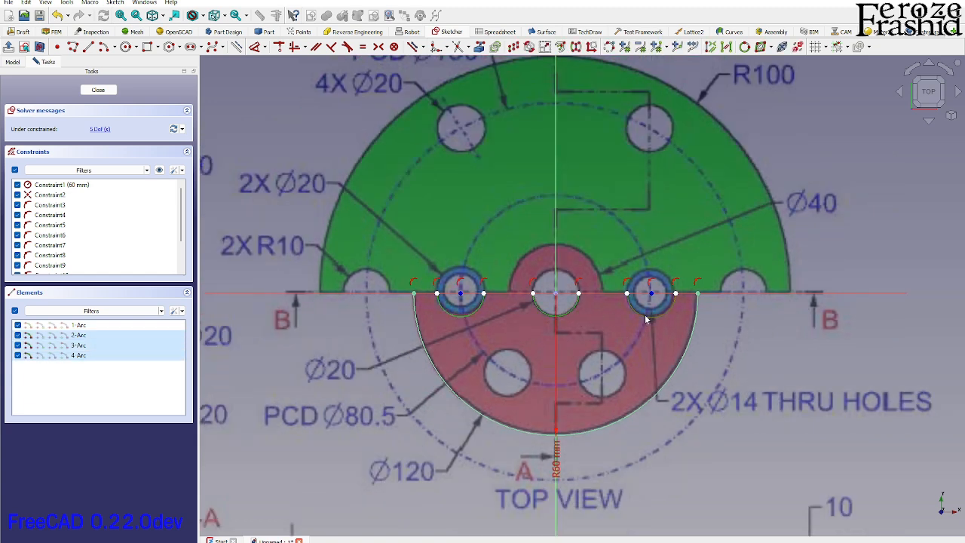
key("e")
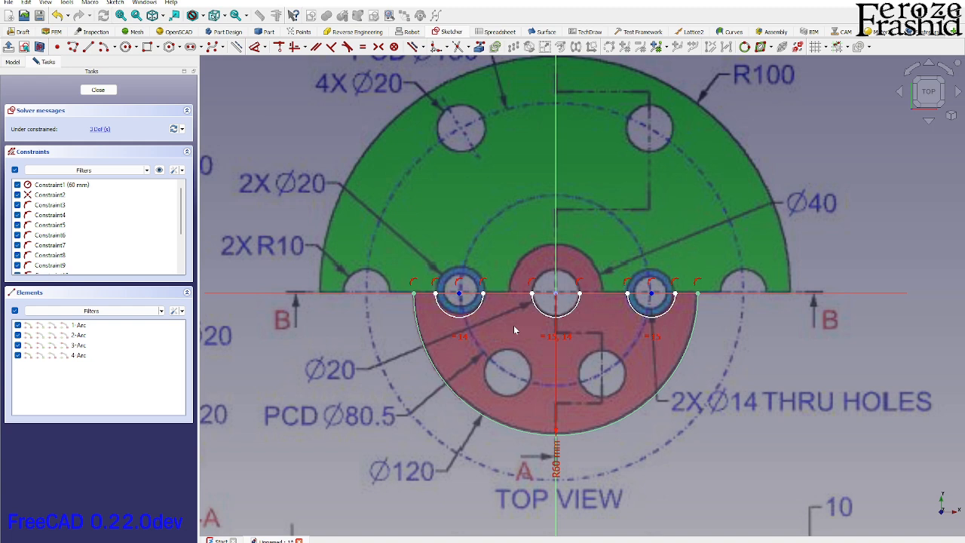
Constrain the radius of the half-circle arc around the left boss to 10 mm.
left_click(476, 311)
key("d")
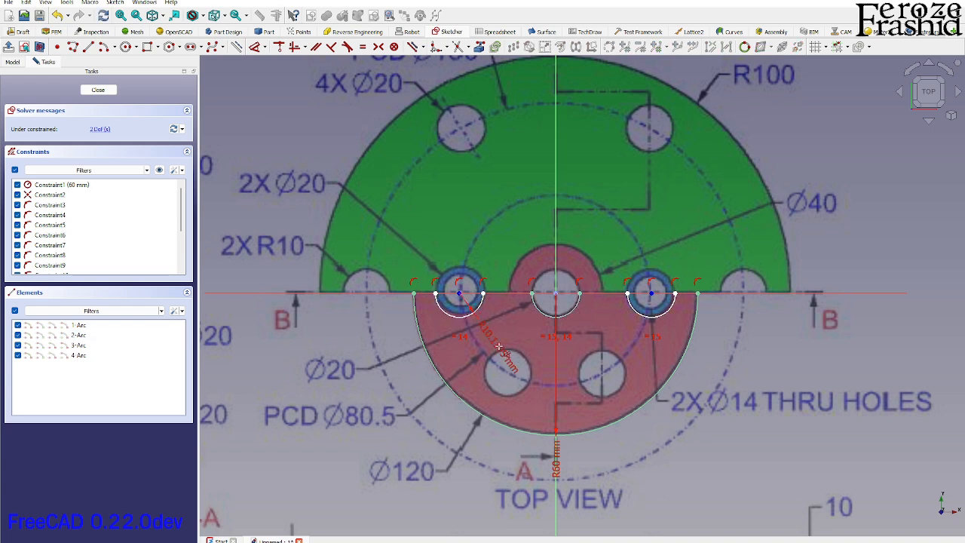
left_click(506, 342)
type("10mm")
key("Return")
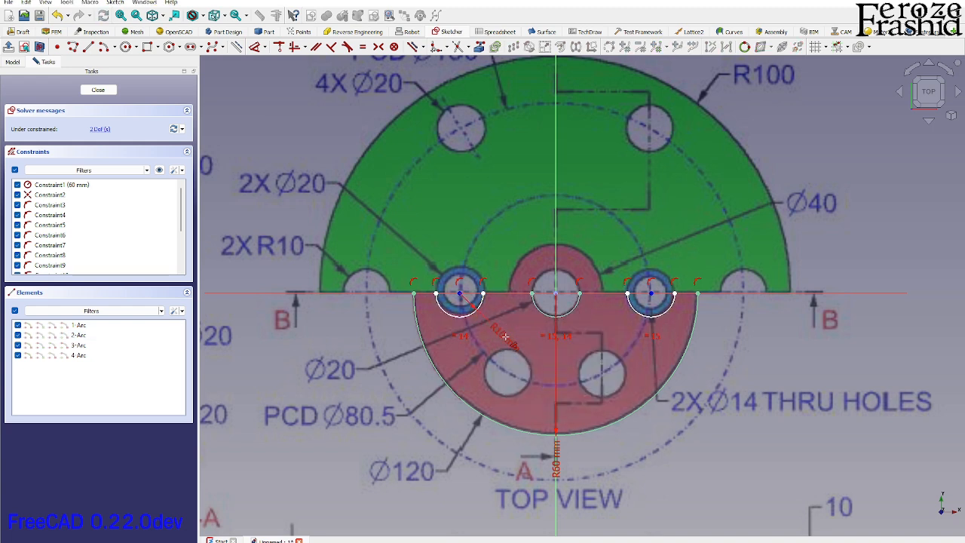
Draw two circles along the outlines of the two round holes in the lower red half-disc.
left_click(126, 47)
left_click(509, 373)
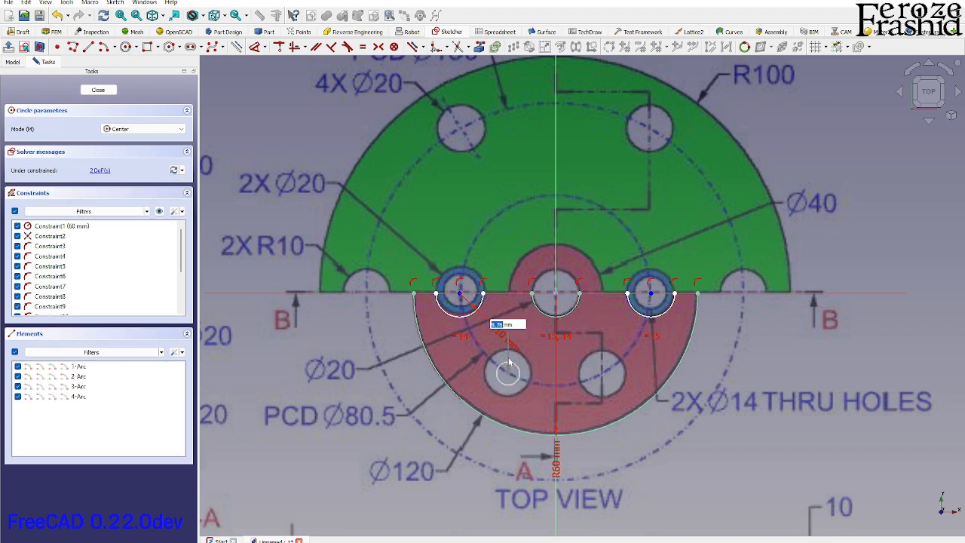
left_click(531, 373)
left_click(604, 373)
left_click(596, 394)
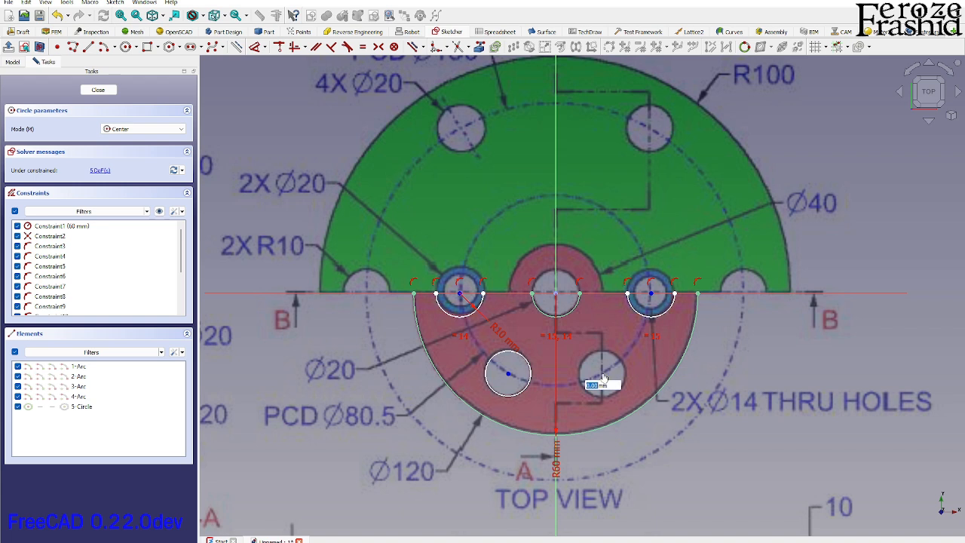
key("Escape")
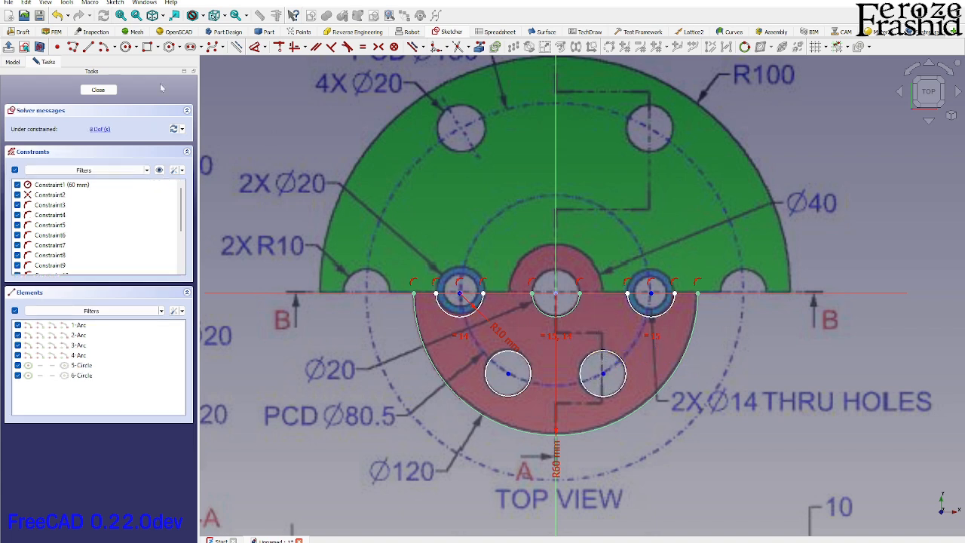
Draw a lower construction half-circle arc centred on the origin, running from the left boss centre to the right boss centre.
left_click(103, 47)
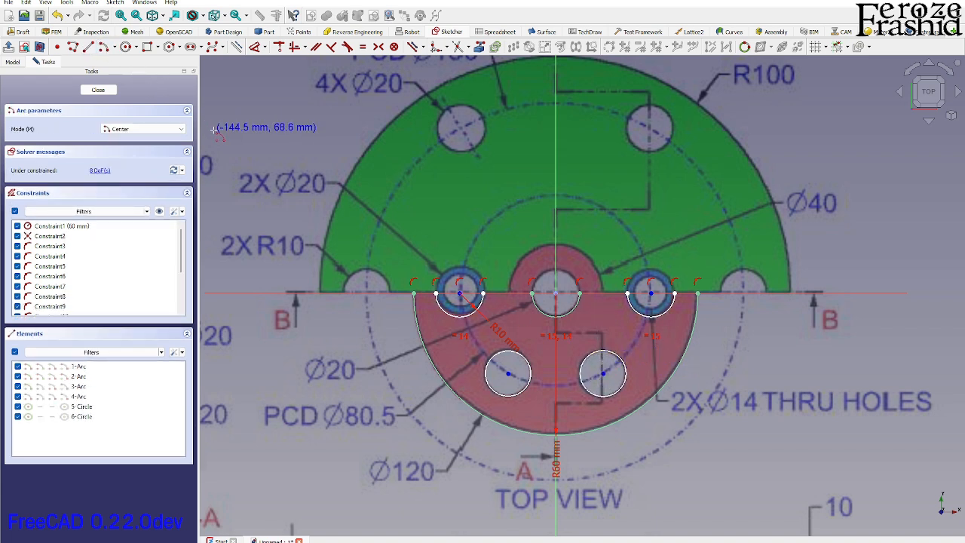
left_click(555, 293)
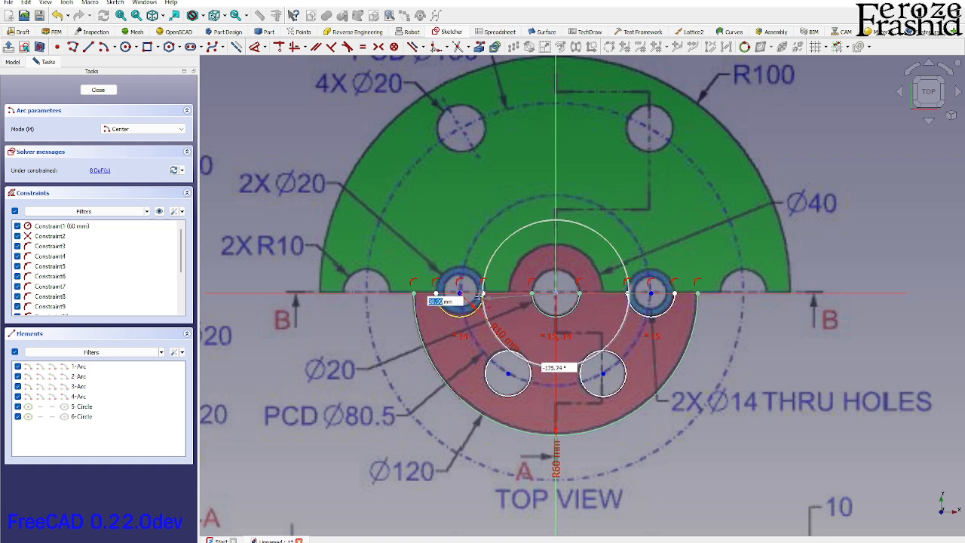
left_click(459, 294)
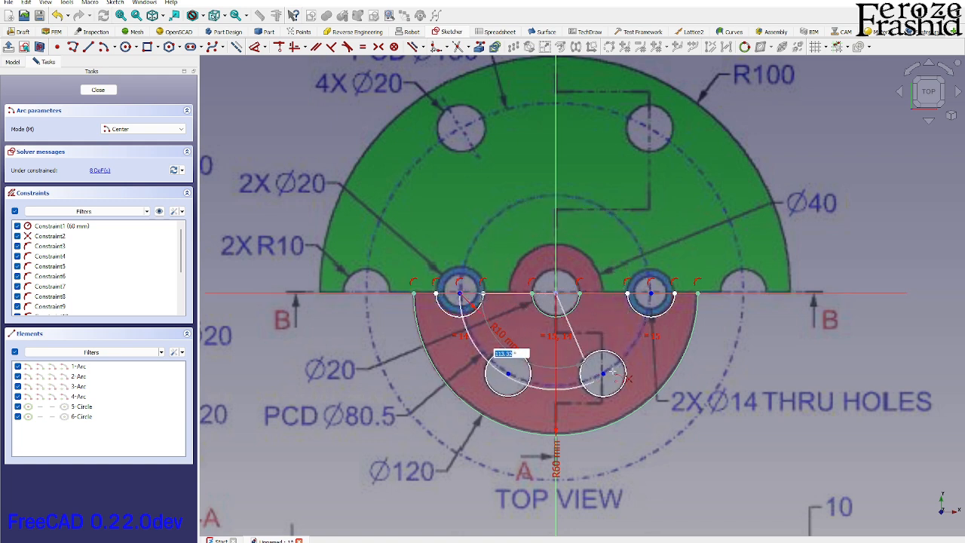
left_click(651, 293)
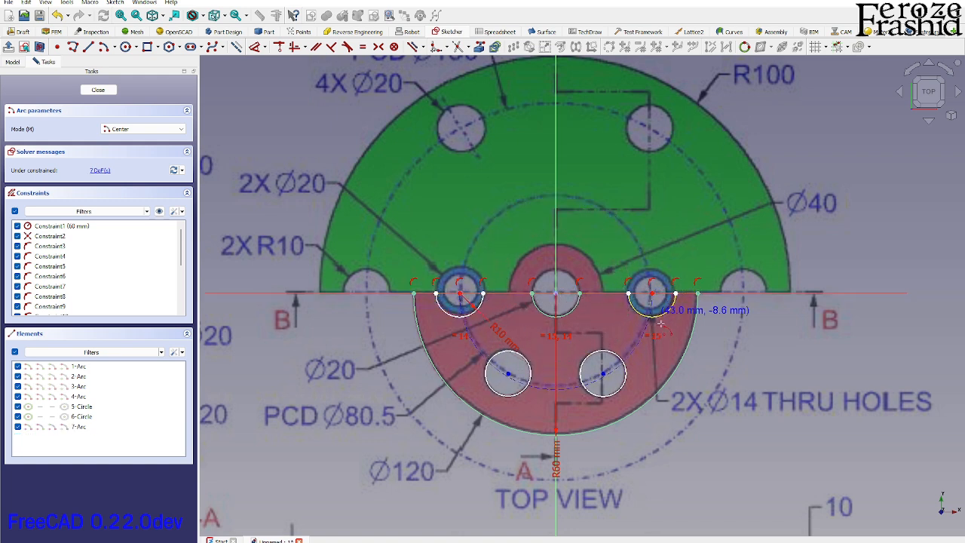
right_click(655, 326)
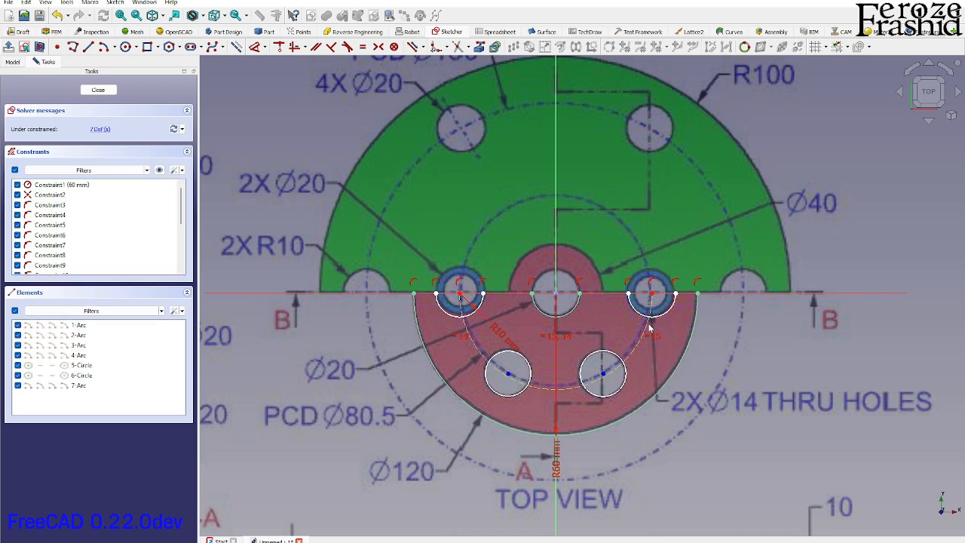
Constrain the centres of both lower hole circles to lie on the pitch-circle construction arc.
left_click(604, 375)
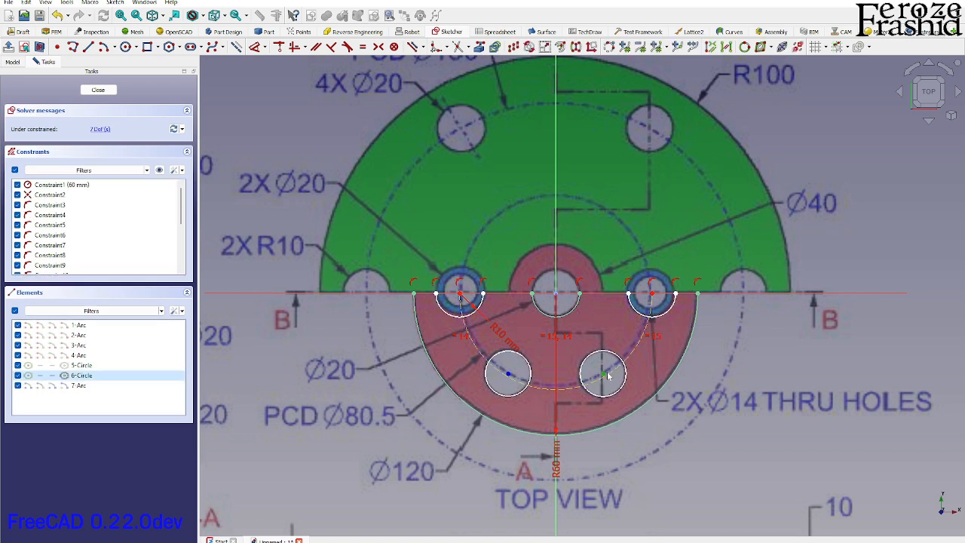
left_click(609, 375)
key("o")
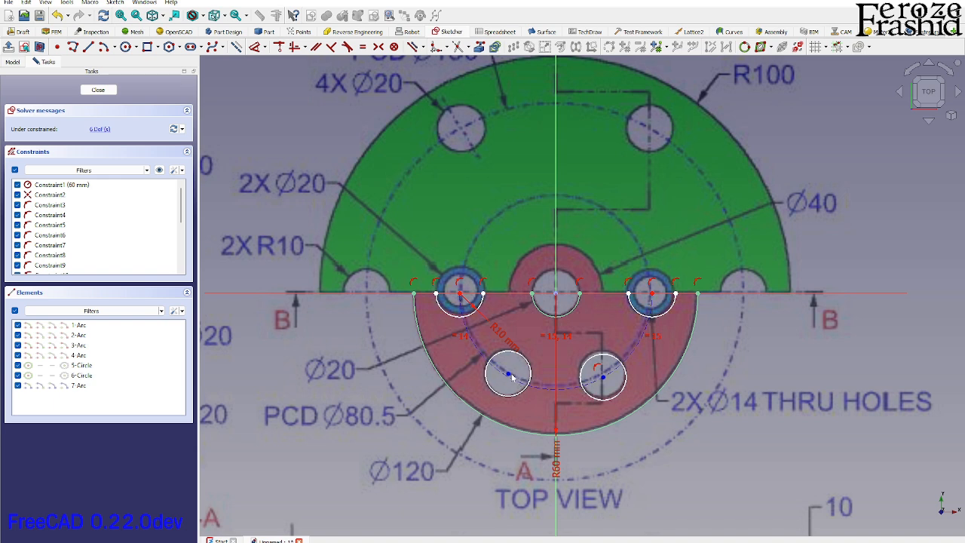
left_click(509, 375)
left_click(511, 382)
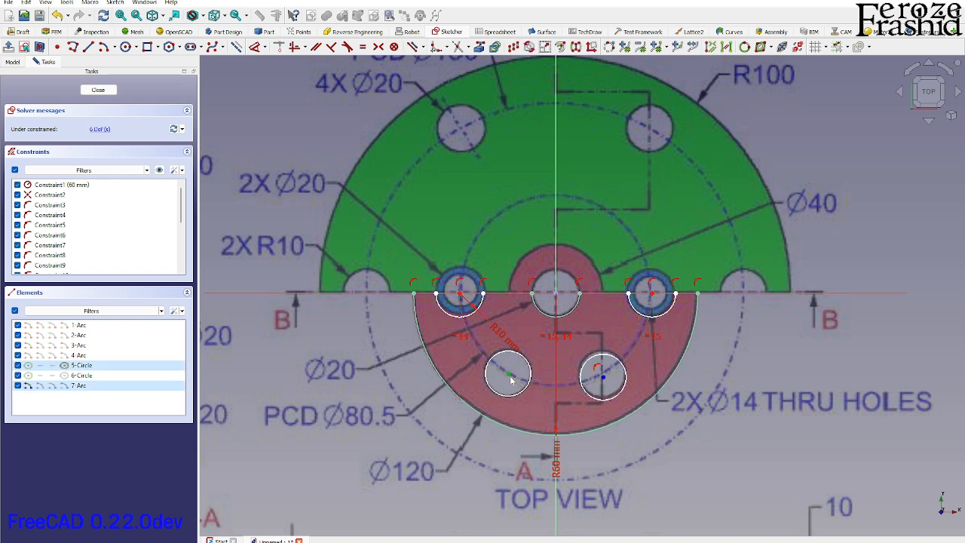
key("o")
mouse_move(510, 377)
left_mouse_down()
mouse_move(496, 372)
mouse_move(510, 376)
left_mouse_up()
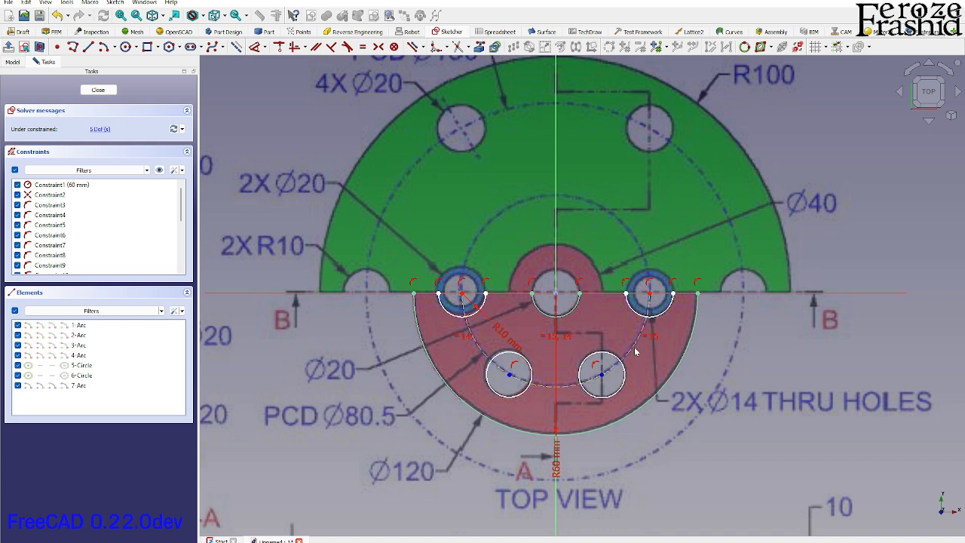
Constrain the radius of the pitch-circle construction arc to 40.25 mm.
left_click(648, 349)
key("k")
key("r")
double_click(697, 381)
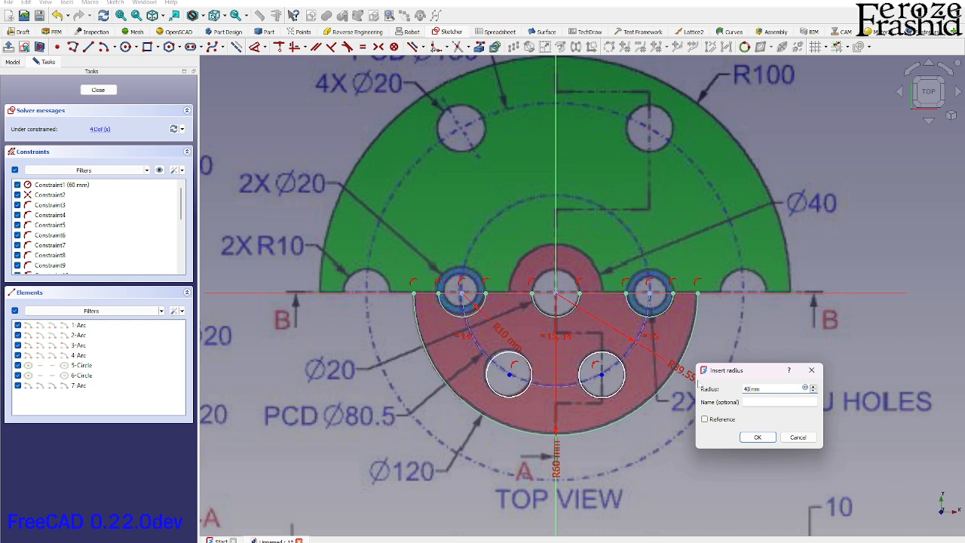
type("40.25")
key("Return")
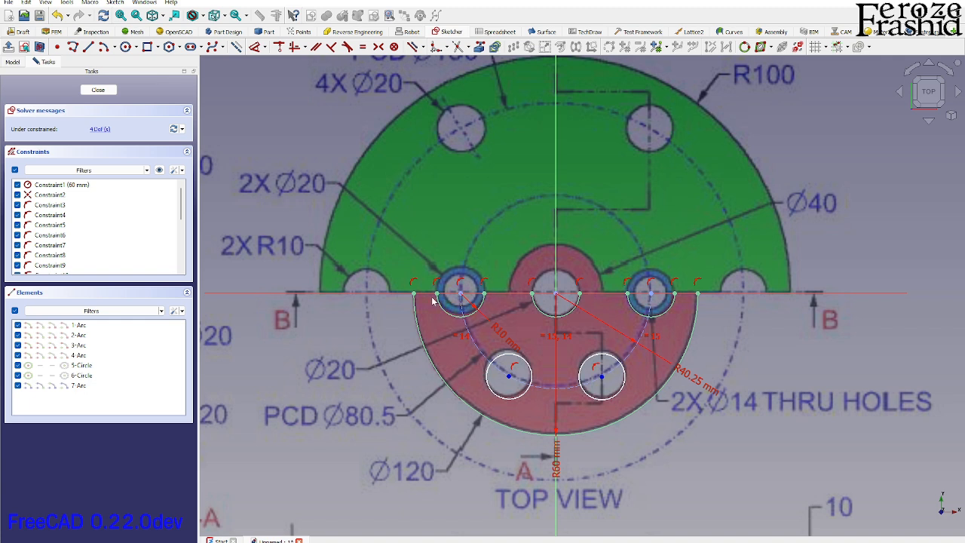
Draw four line segments along the horizontal axis joining the neighbouring arc endpoints, closing the straight edge of the half-disc profile.
left_click(88, 46)
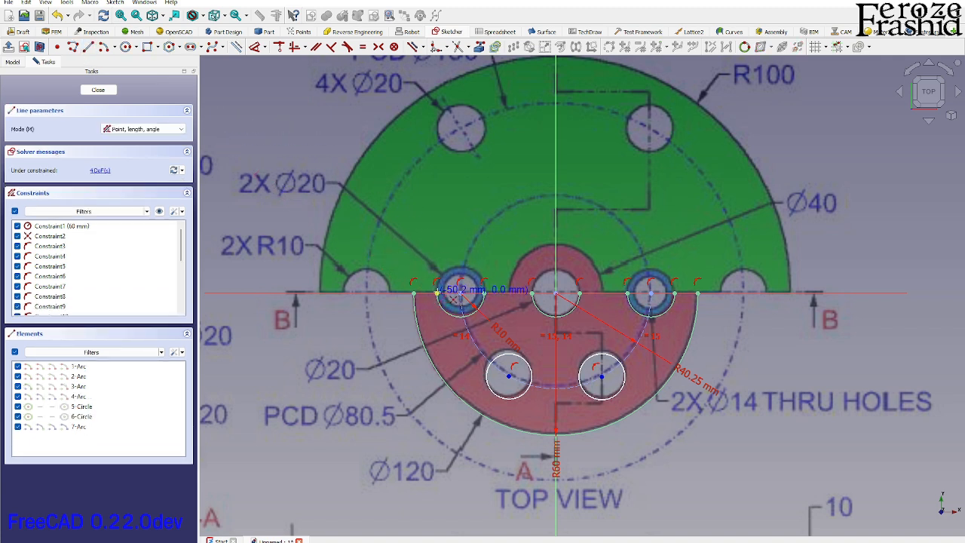
left_click(414, 292)
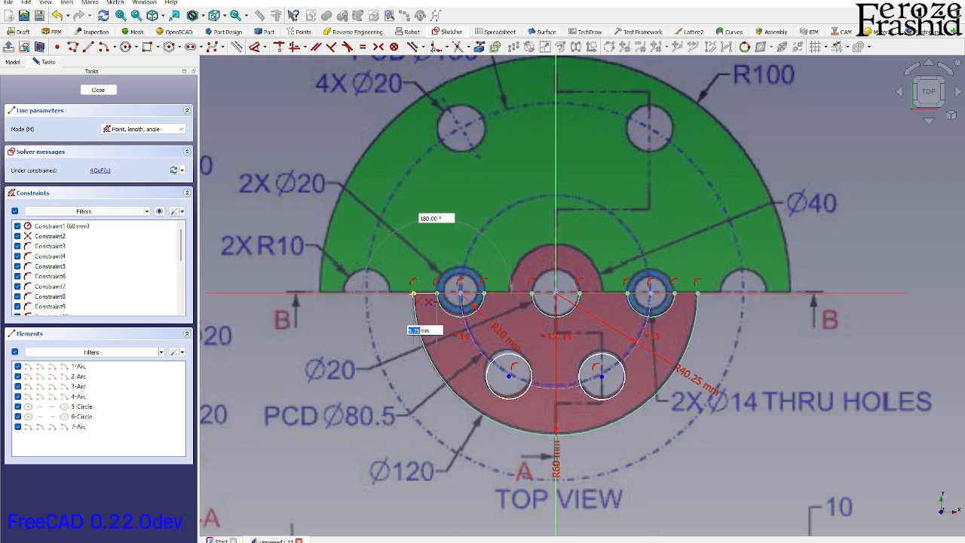
left_click(437, 292)
left_click(483, 291)
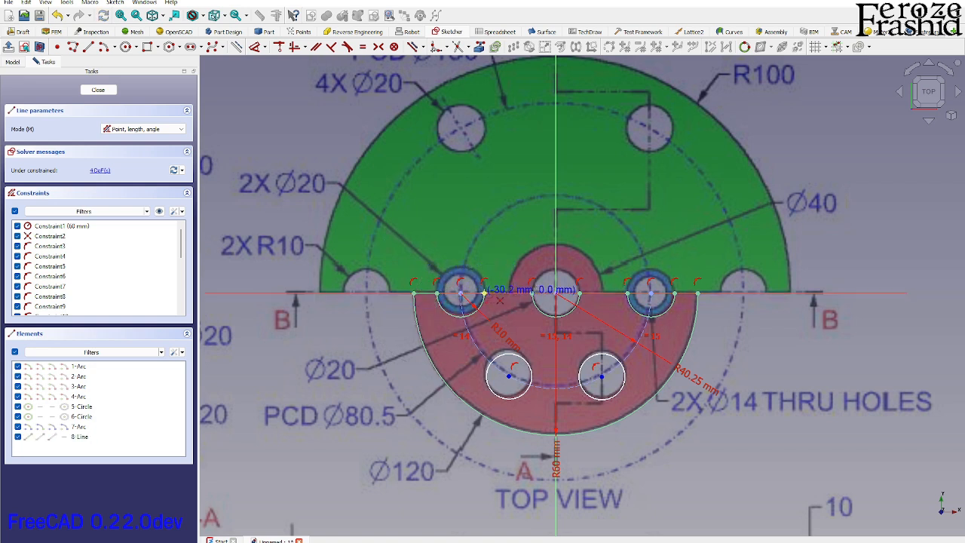
left_click(533, 292)
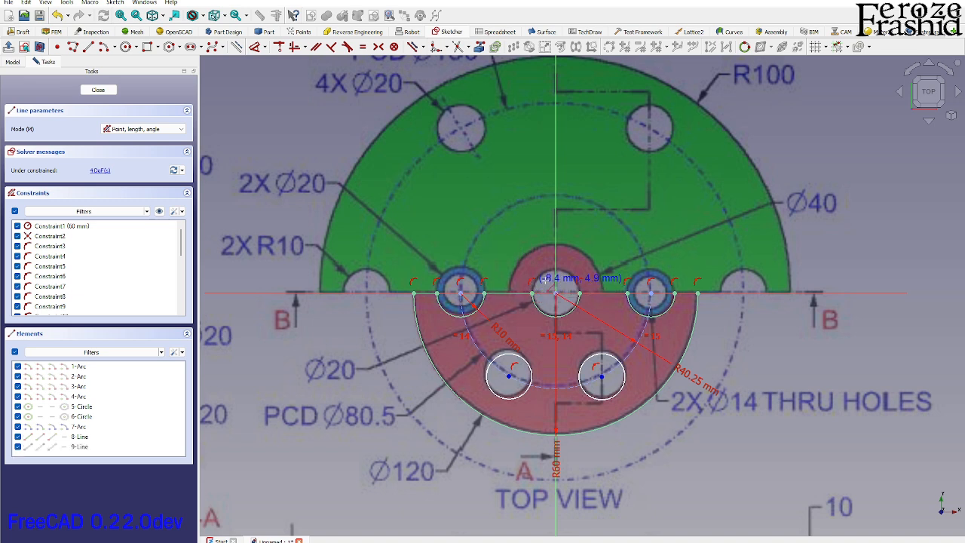
left_click(579, 292)
left_click(626, 292)
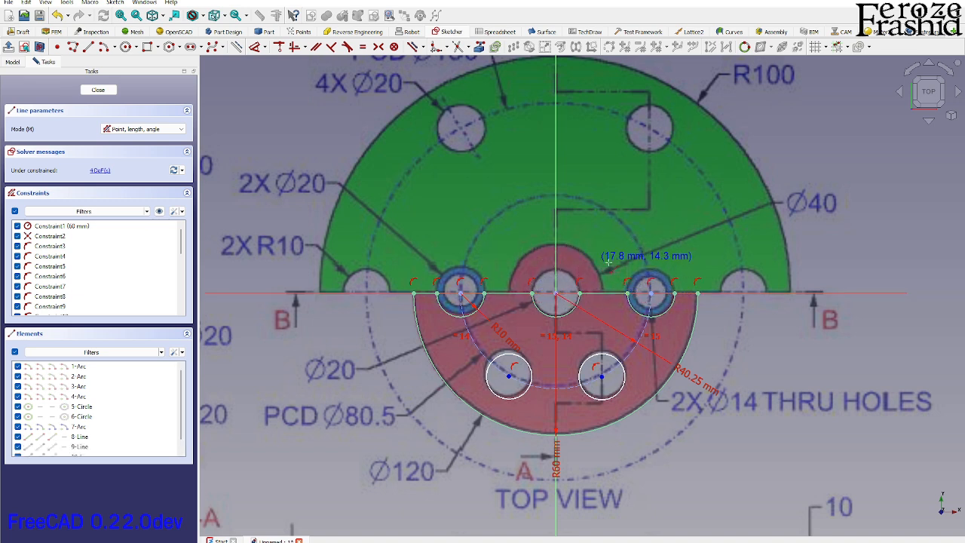
left_click(674, 292)
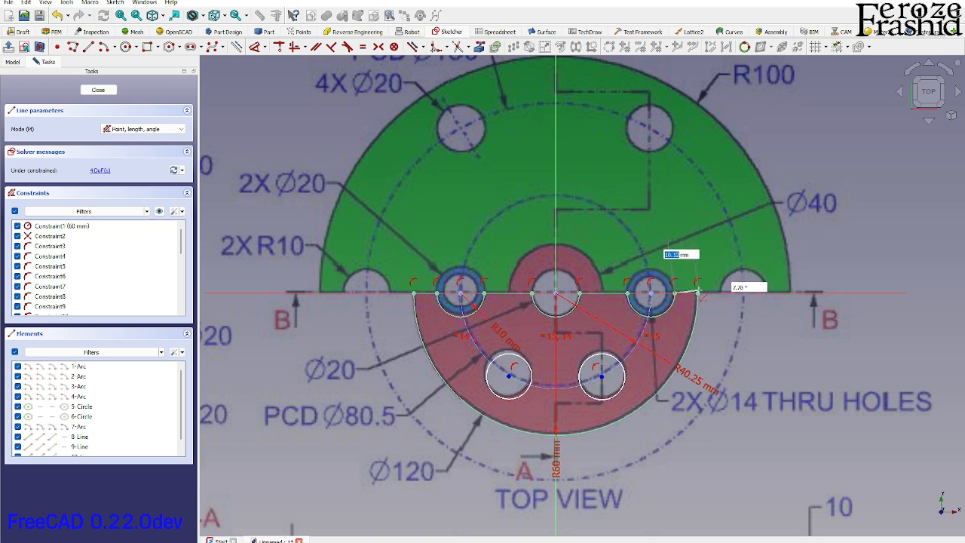
left_click(697, 292)
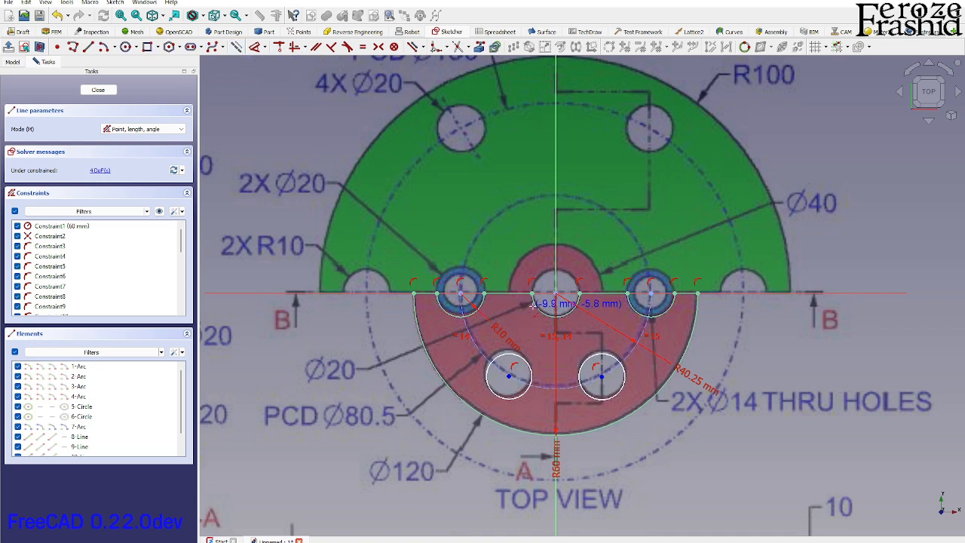
Draw two construction lines from the origin to the centres of the two lower hole circles.
left_click(556, 292)
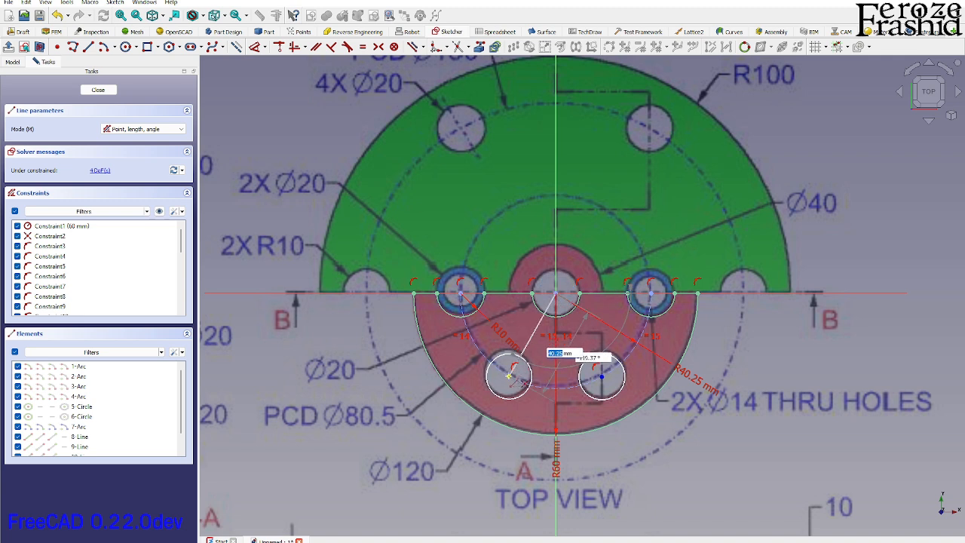
left_click(509, 376)
left_click(556, 292)
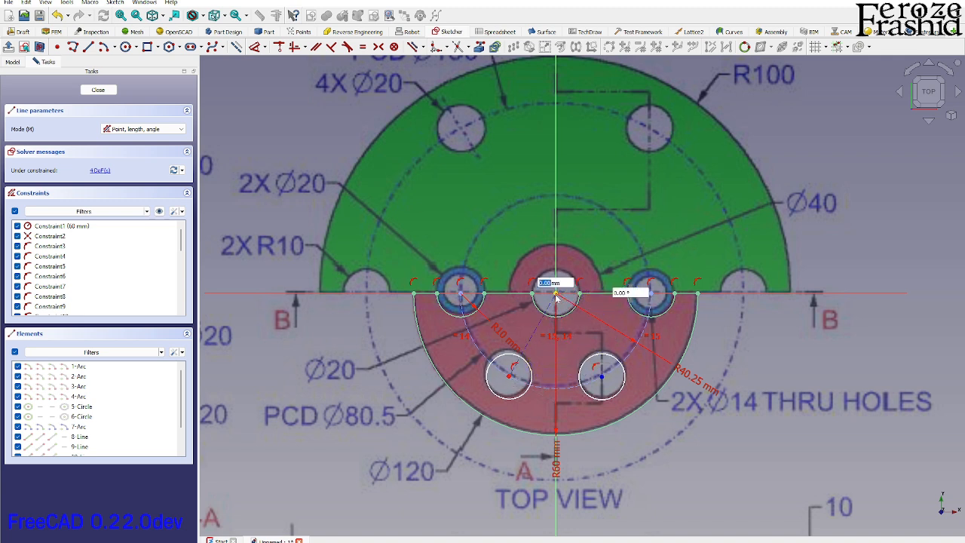
left_click(602, 377)
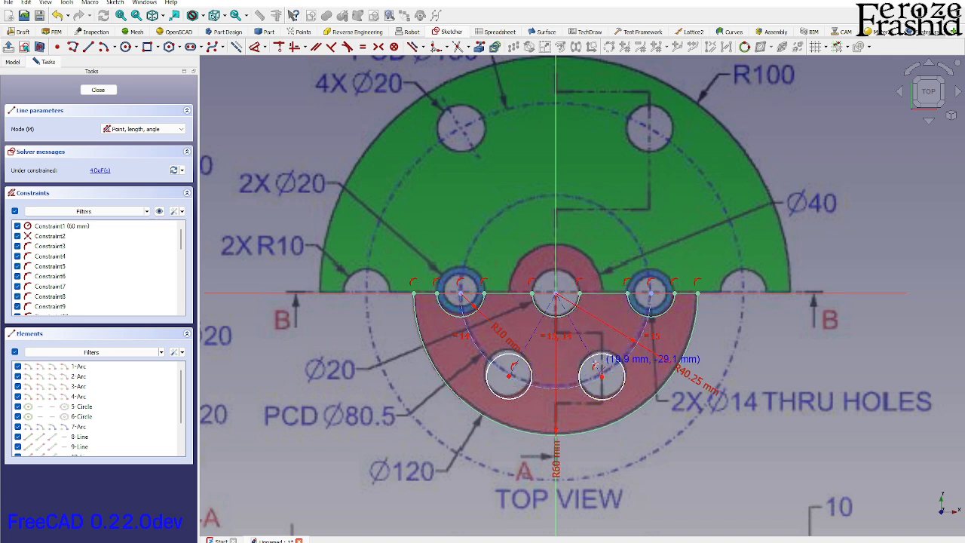
right_click(568, 358)
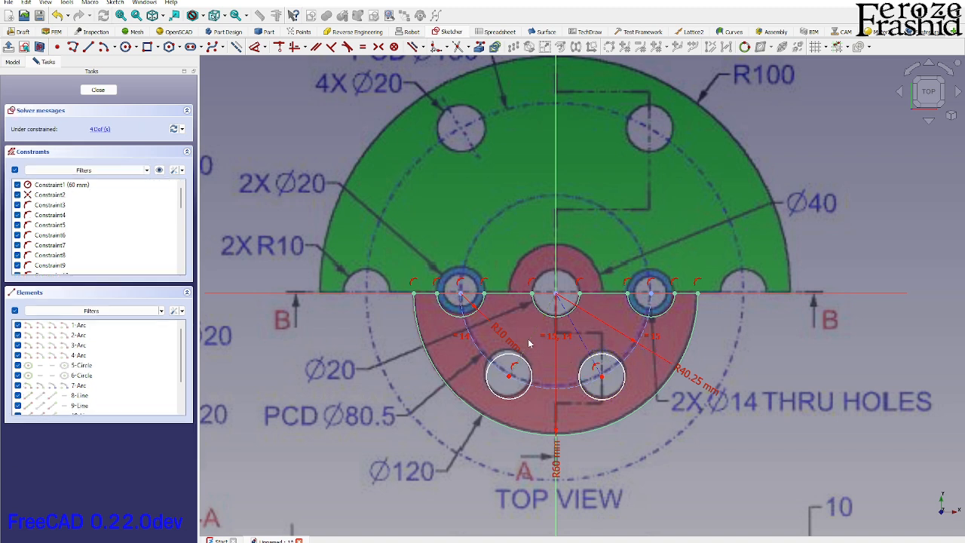
Constrain the angle between the left construction line and the horizontal edge to 60°.
left_click(513, 298)
left_click(512, 295)
left_click(518, 322)
type("60")
key("Return")
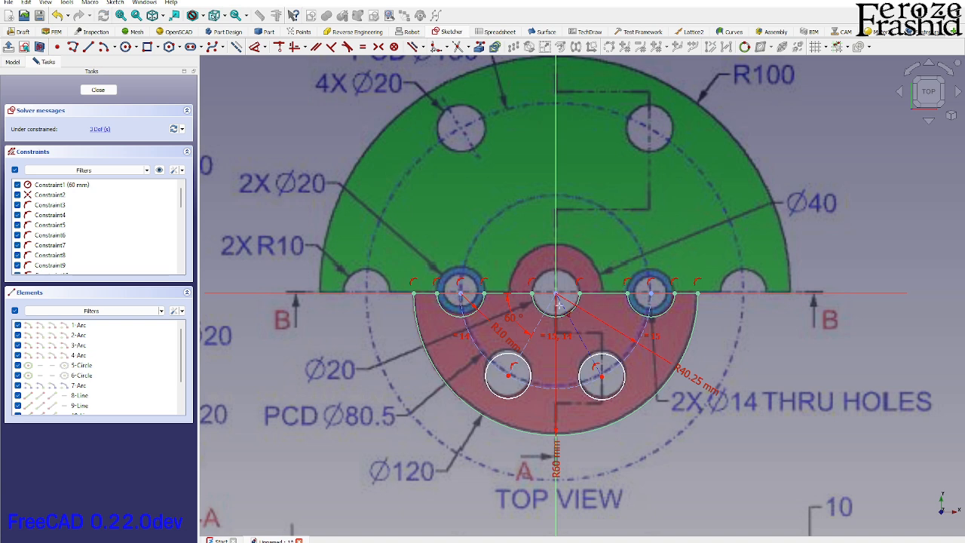
Constrain the angle between the right construction line and the horizontal edge to 60°.
left_click(579, 334)
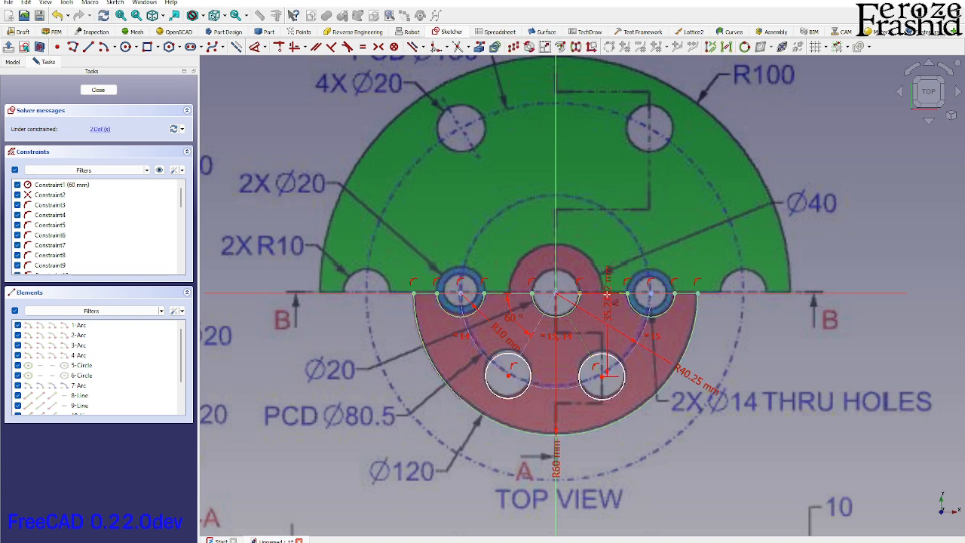
left_click(609, 293)
left_click(617, 322)
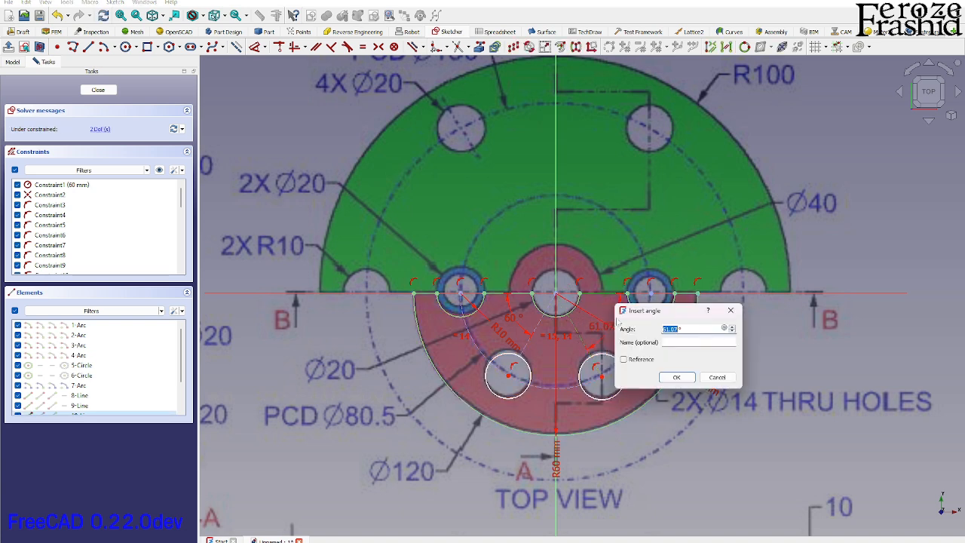
type("60")
key("Return")
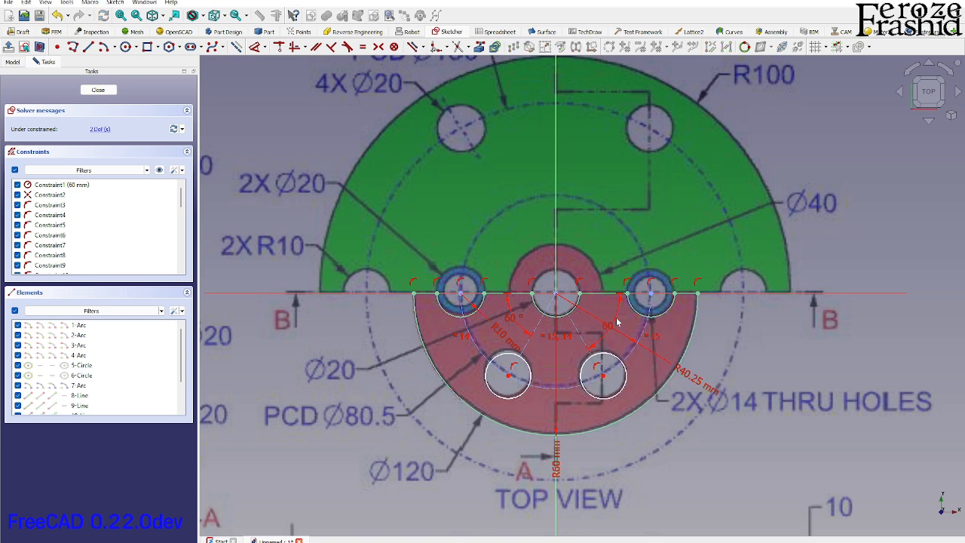
Constrain the two lower hole circles to equal radius and select the right one.
scroll(611, 373, "down", 2)
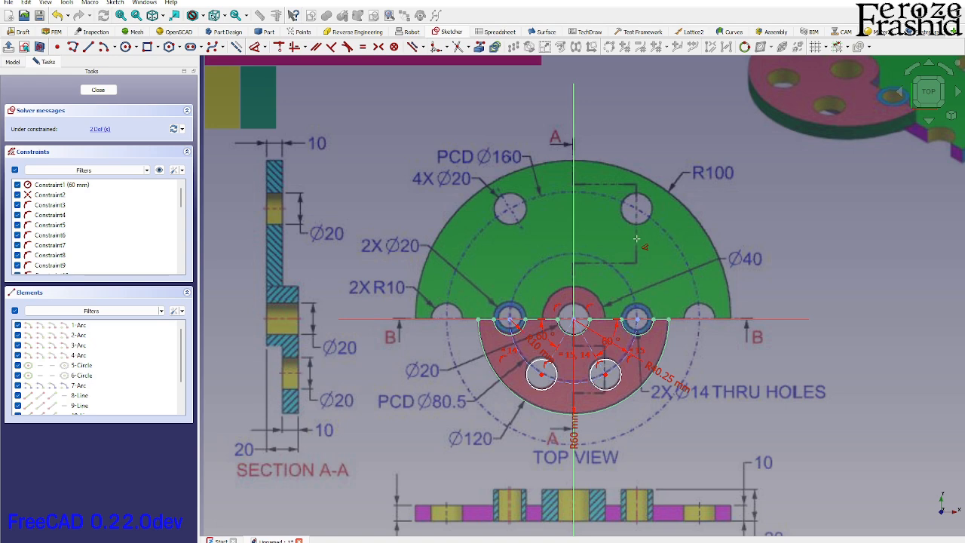
scroll(580, 357, "up", 3)
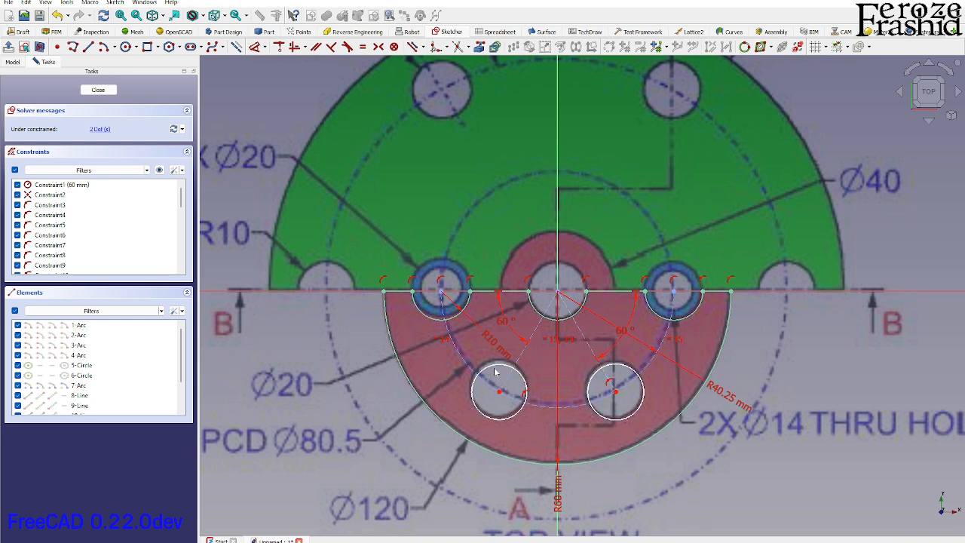
left_click(525, 383)
left_click(589, 380)
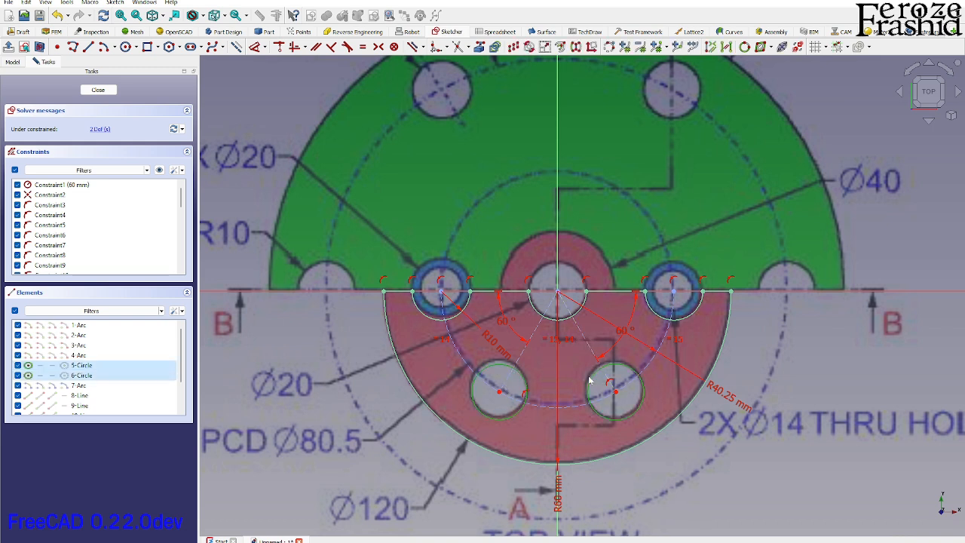
key("e")
left_click(590, 381)
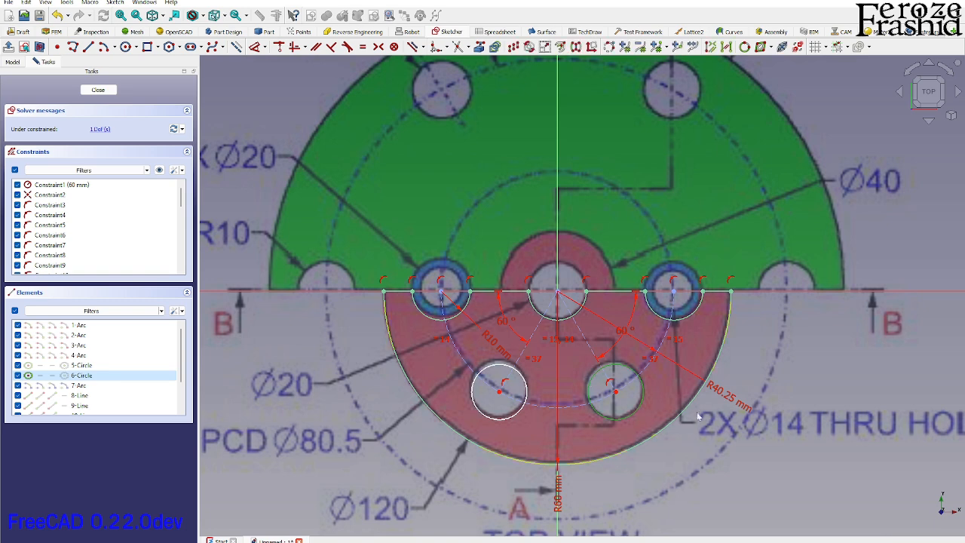
Constrain the two lower hole circles to the same radius as the left notch arc and close the sketch.
scroll(701, 396, "down", 2)
scroll(755, 414, "up", 1)
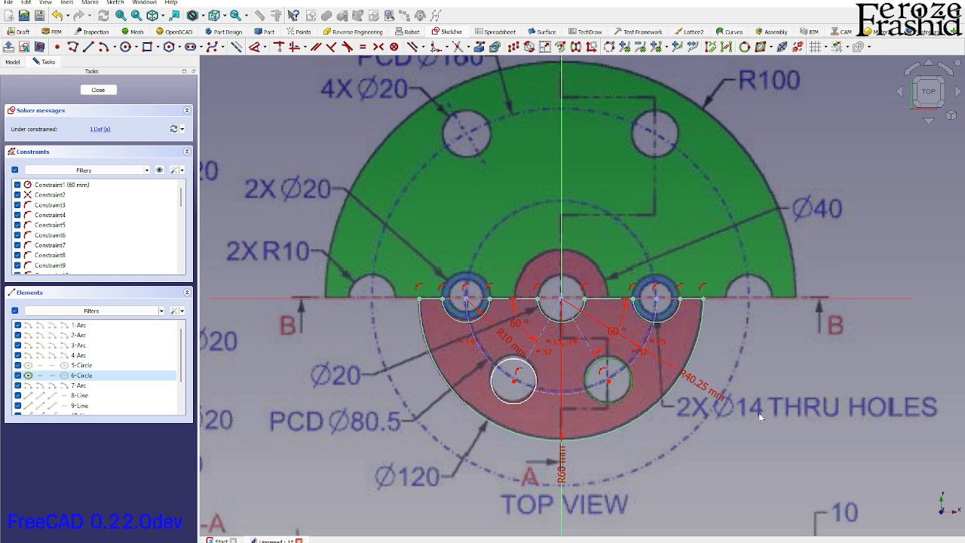
left_click(640, 383)
left_click(522, 403)
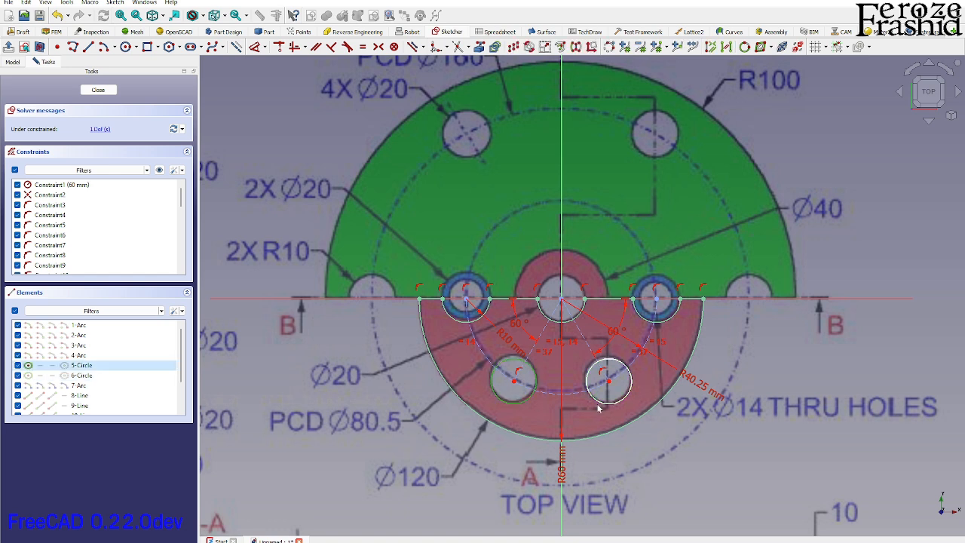
left_click(600, 399)
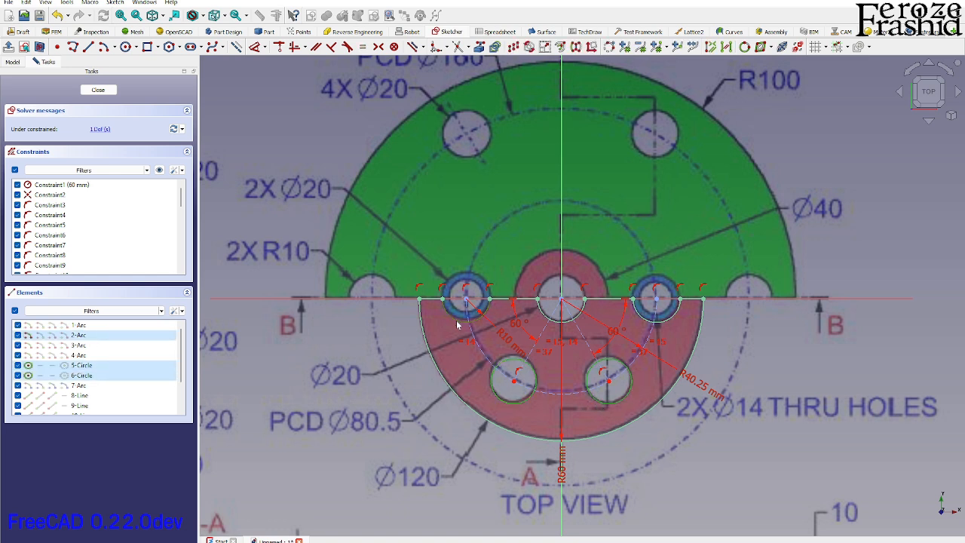
key("e")
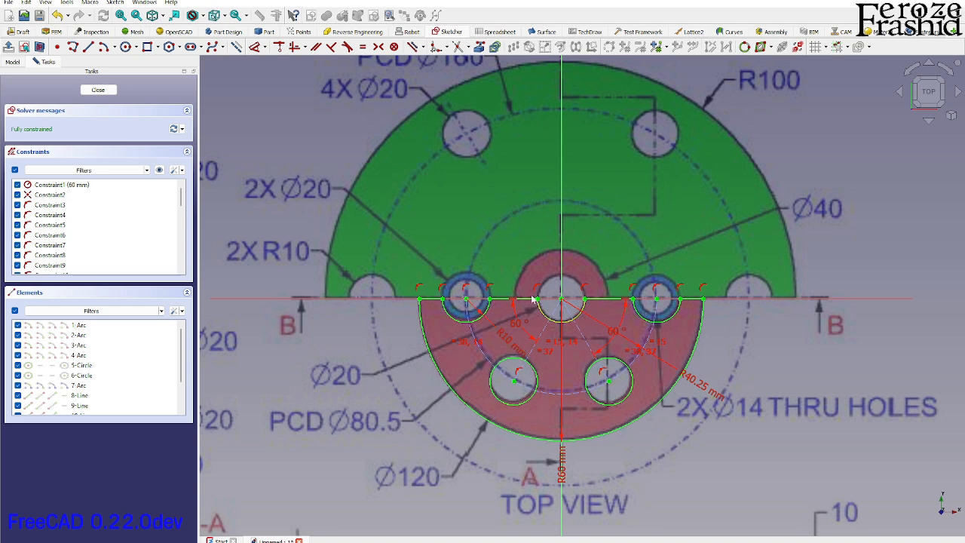
left_click(98, 91)
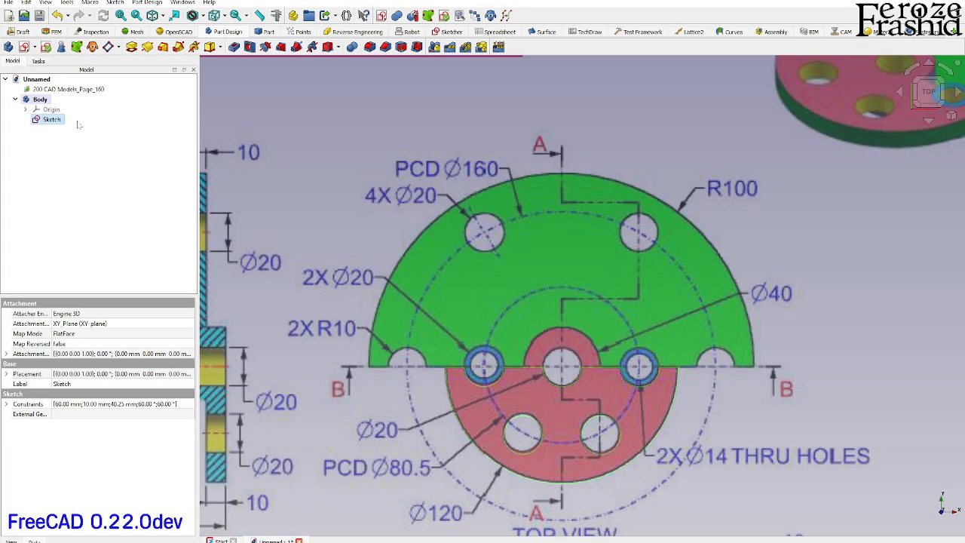
Rename the half-disc sketch as sksUpperPart.
left_click(57, 123)
type("t")
key("Return")
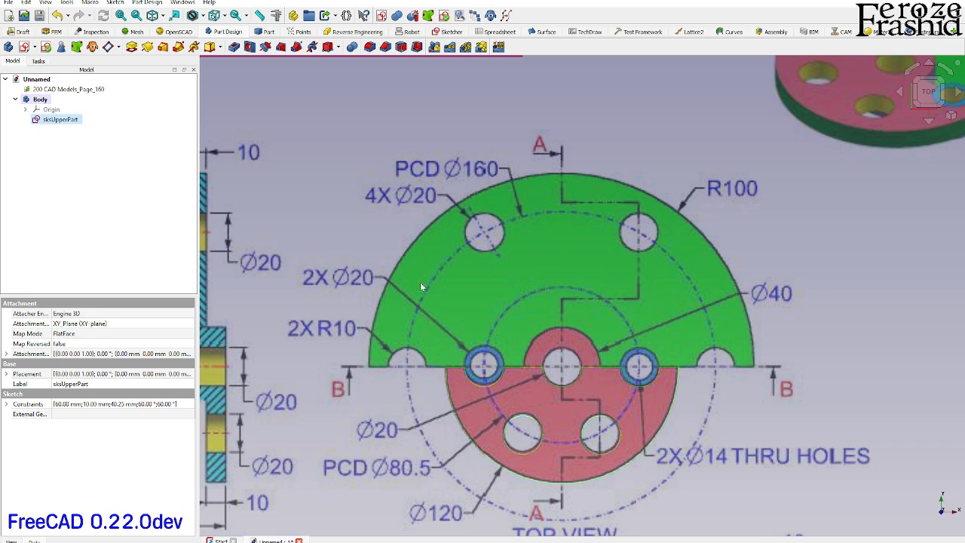
Pad the sksUpperPart profile to a length of 10 mm.
middle_click_drag(487, 351, 432, 279)
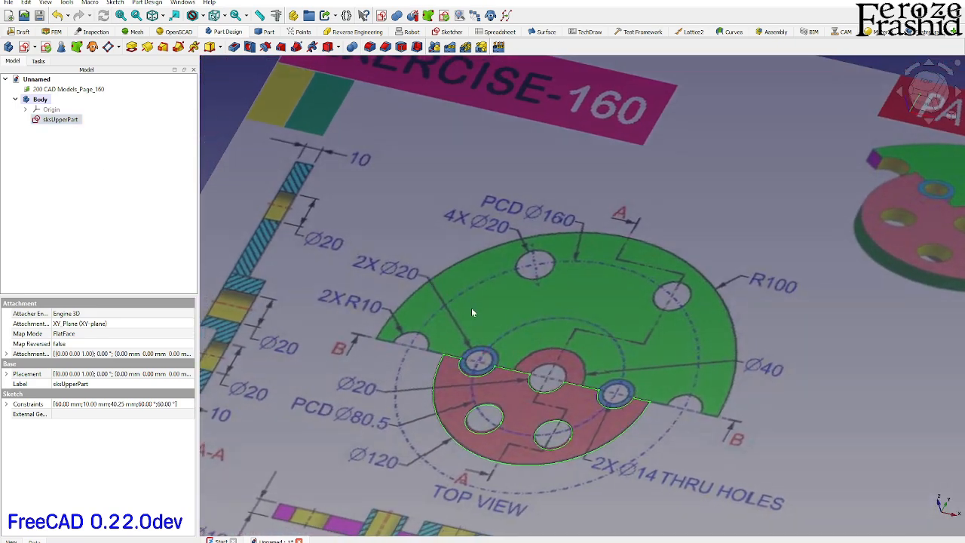
scroll(514, 375, "up", 2)
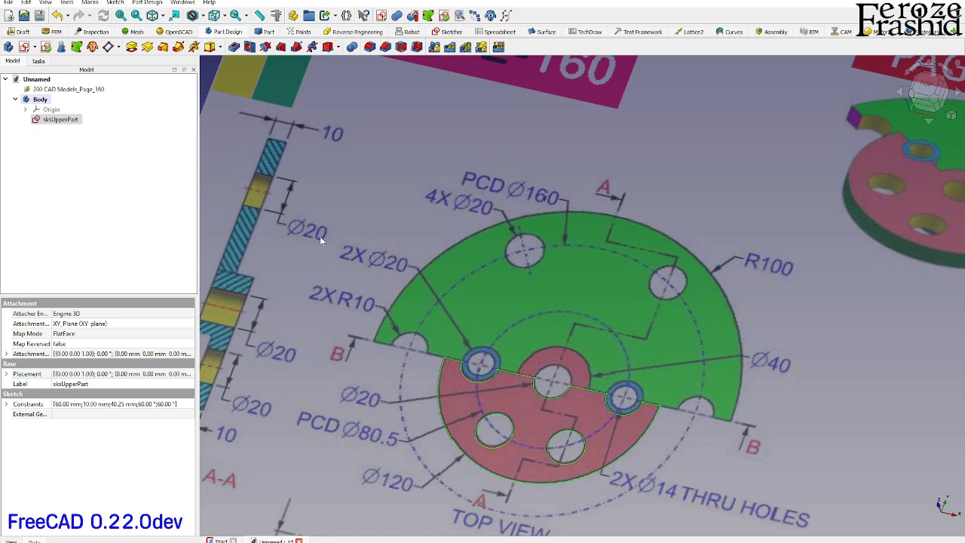
left_click(131, 47)
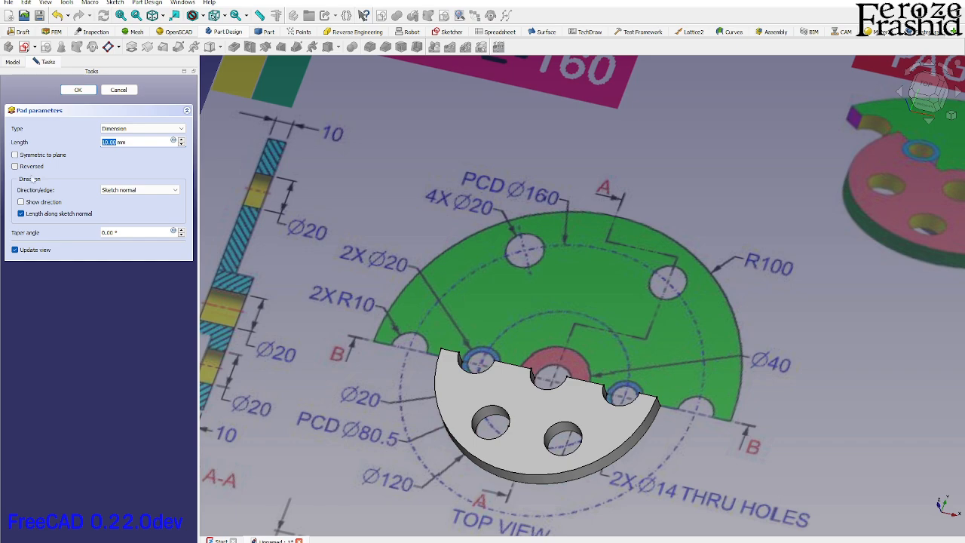
left_click(78, 90)
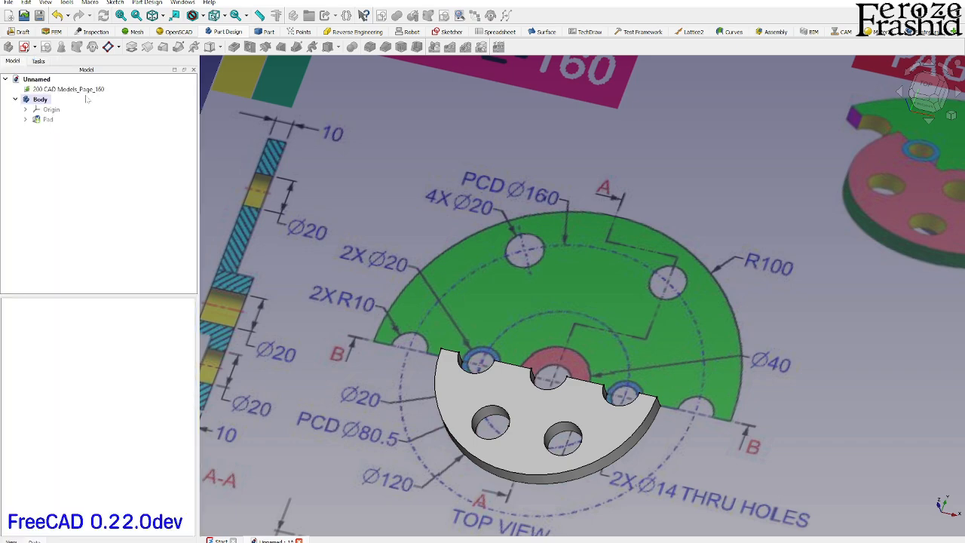
Create a new sketch on the XY-plane of the body.
mouse_move(497, 249)
middle_mouse_down()
mouse_move(526, 298)
mouse_move(476, 360)
mouse_move(512, 409)
mouse_move(555, 403)
middle_mouse_up()
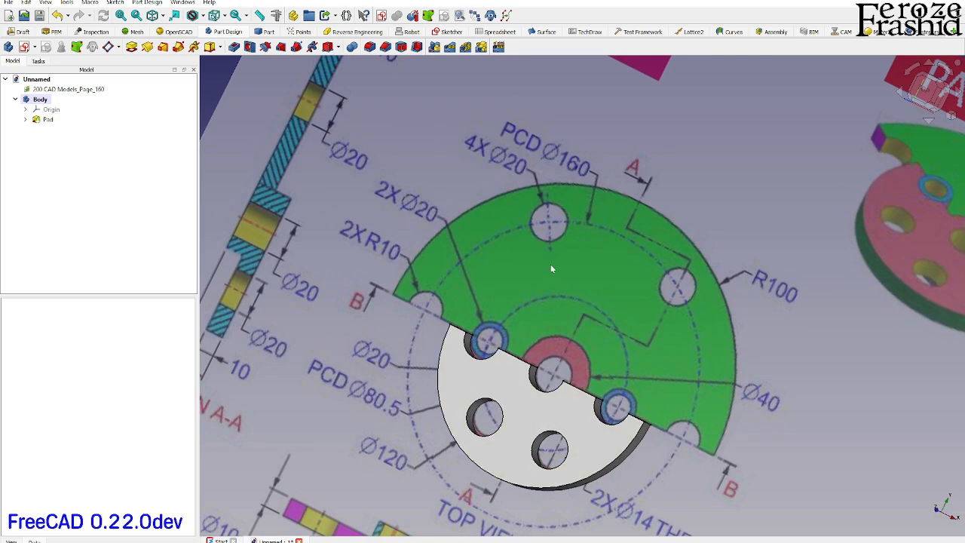
scroll(554, 271, "down", 5)
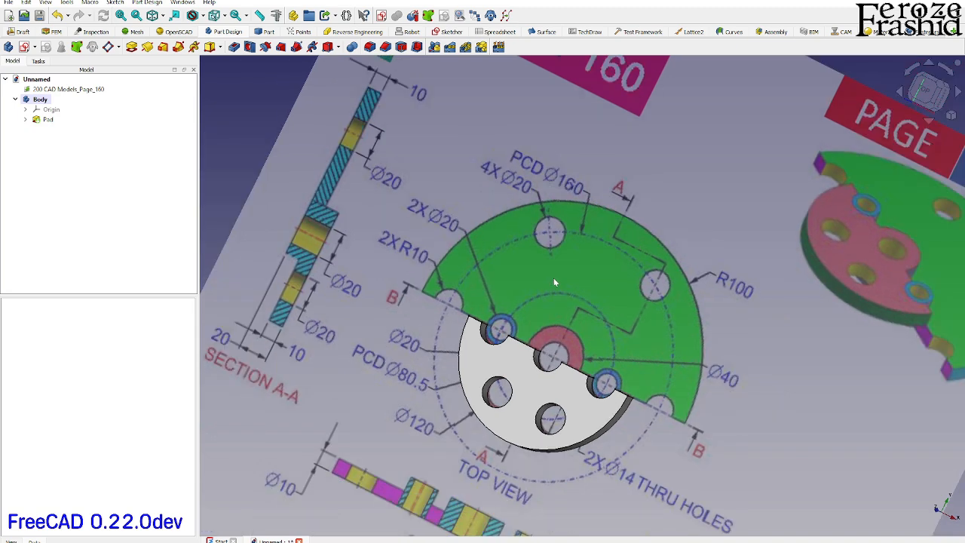
scroll(592, 291, "up", 2)
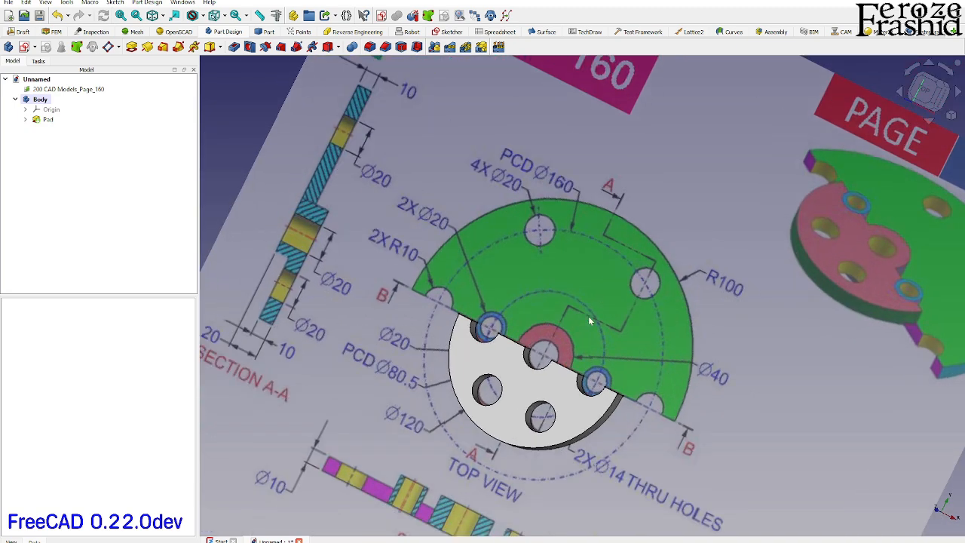
scroll(590, 320, "down", 3)
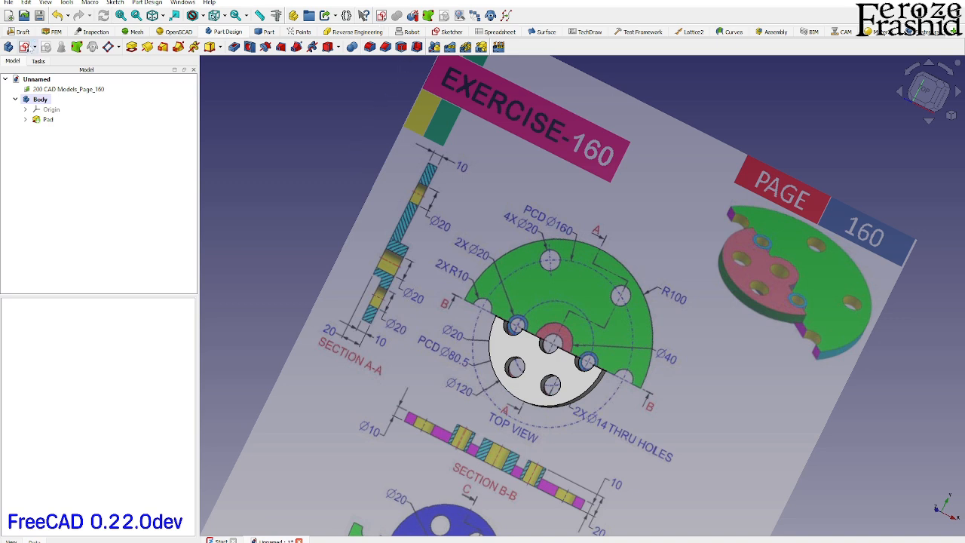
left_click(25, 47)
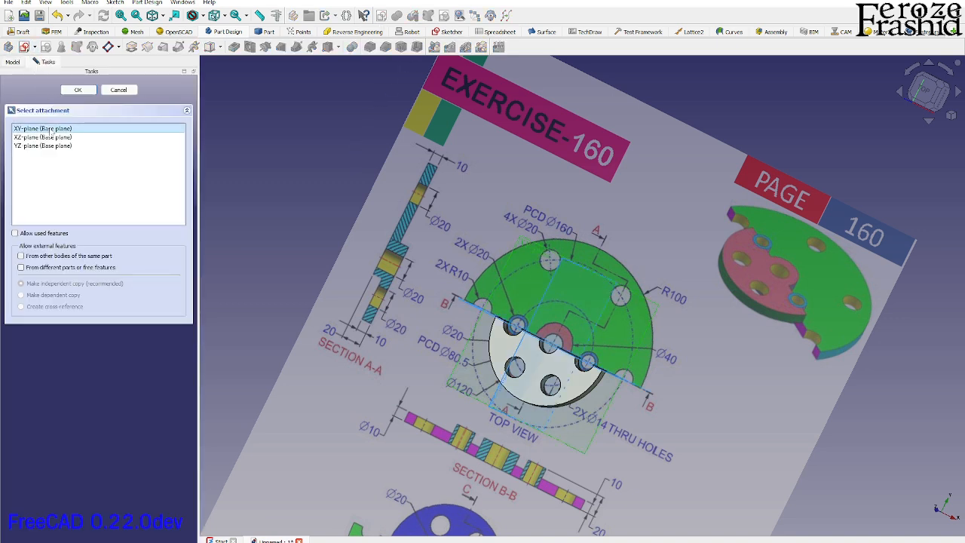
left_click(48, 129)
left_click(77, 90)
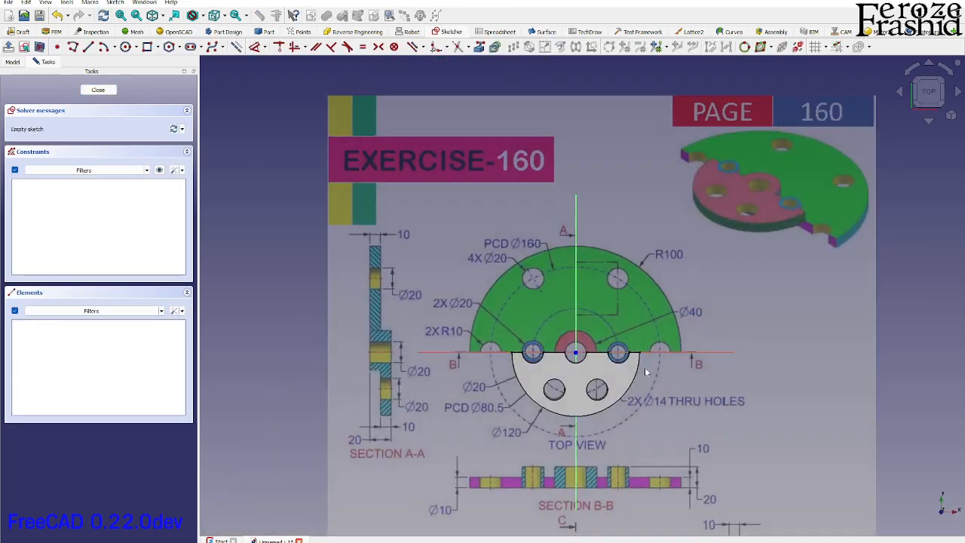
Import the left and right notch arcs of the padded half-disc as external geometry.
scroll(646, 372, "up", 3)
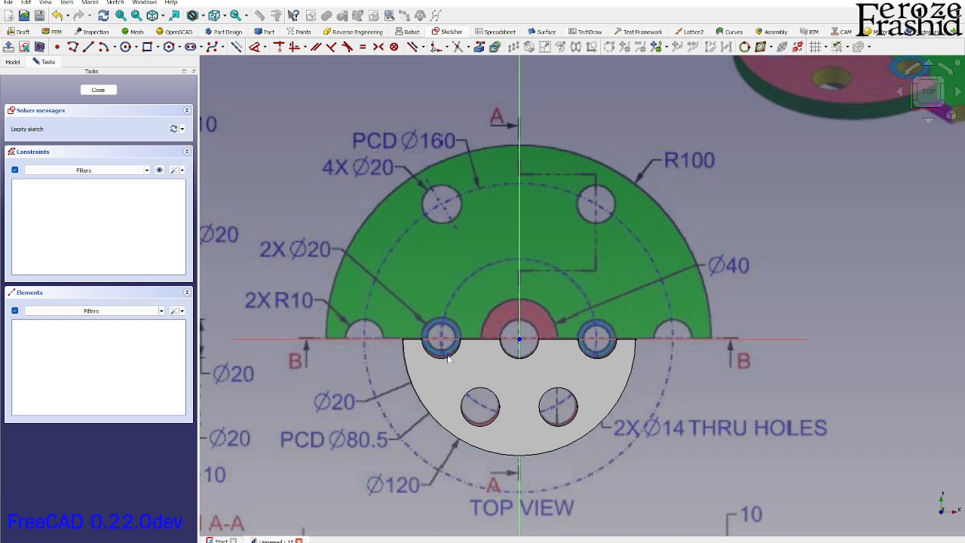
left_click(480, 48)
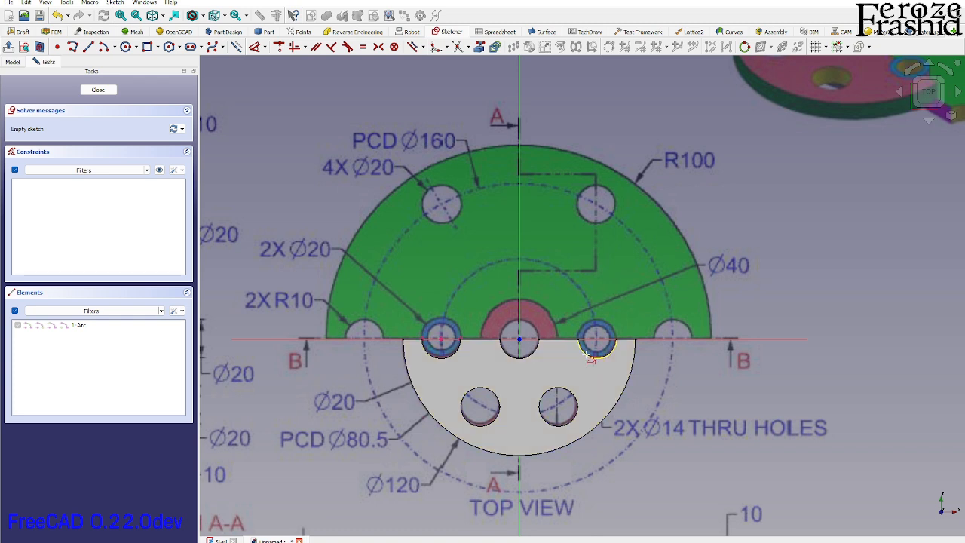
left_click(597, 353)
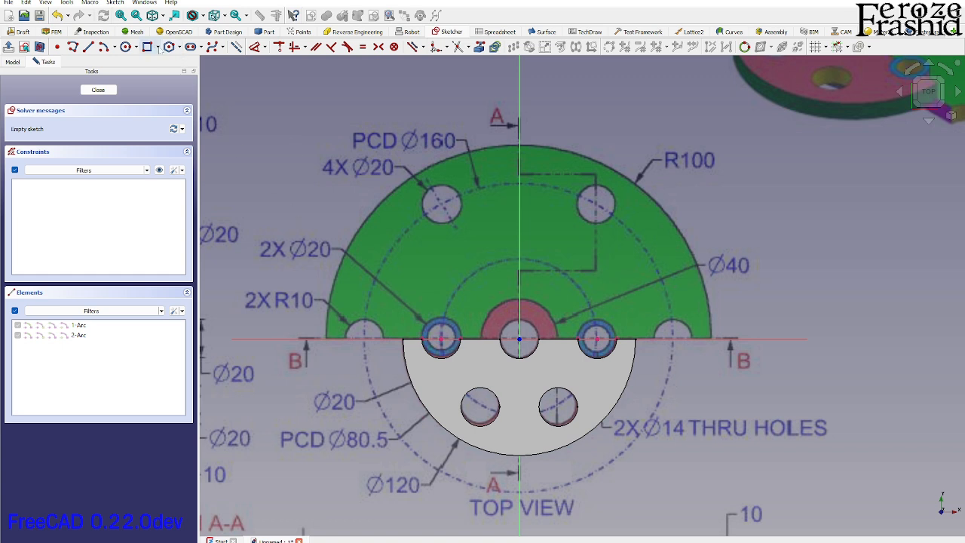
Draw the upper half of the PCD Ø160 circle as a construction arc about 80 mm in radius, centred on the origin.
left_click(103, 47)
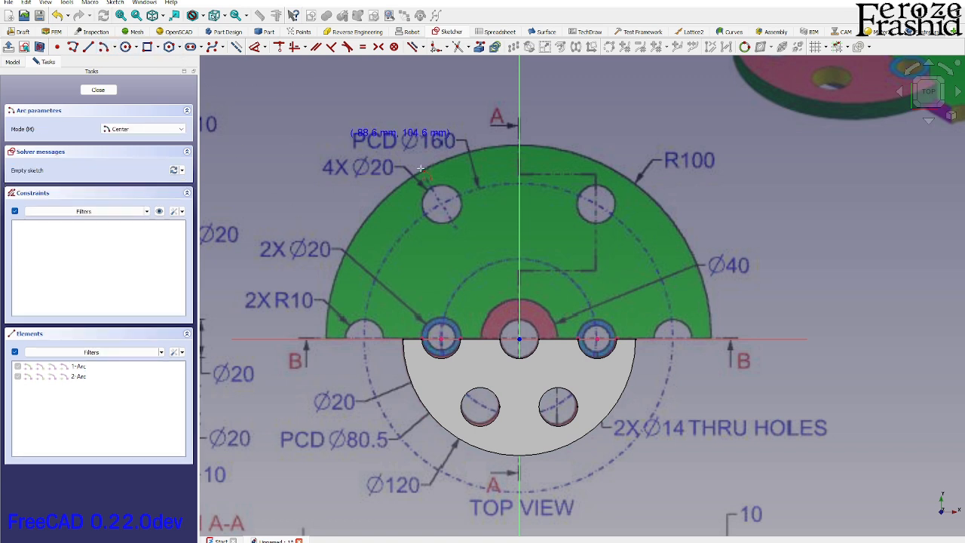
left_click(518, 339)
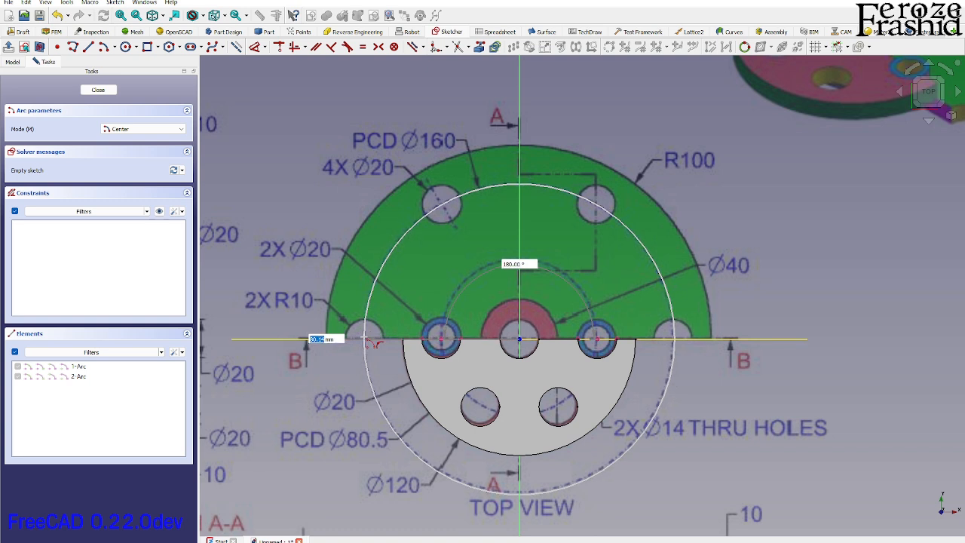
left_click(367, 340)
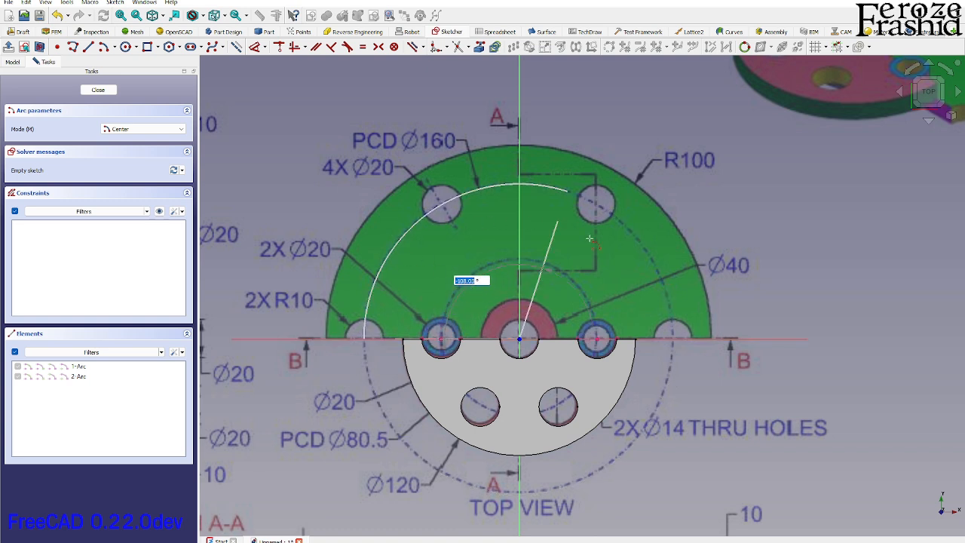
left_click(675, 340)
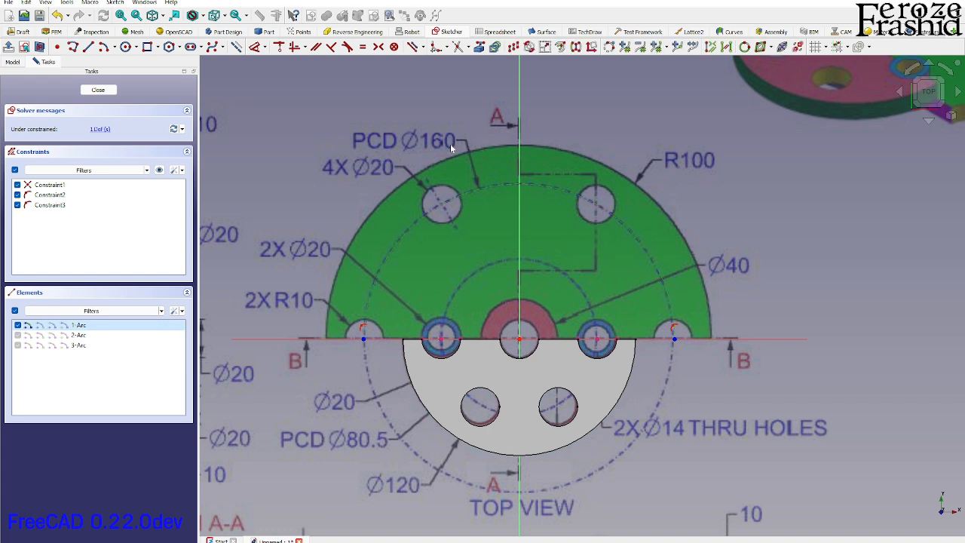
Dimension the construction arc's radius as 80 mm.
key("d")
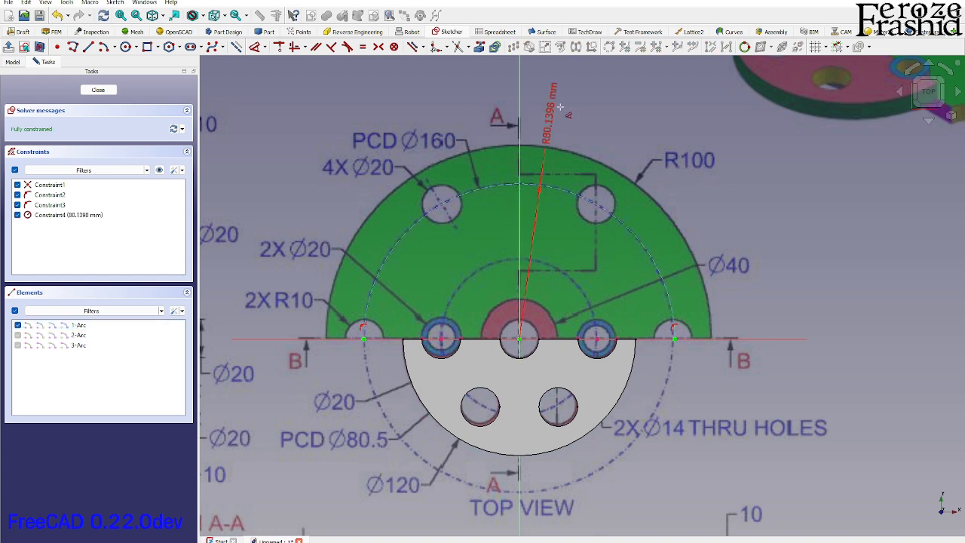
left_click(620, 108)
key("Return")
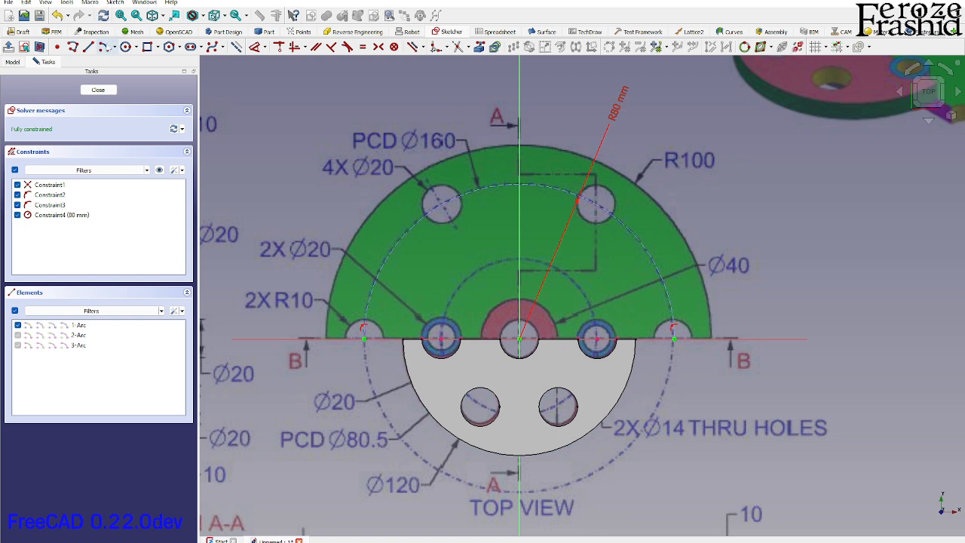
Draw the outer upper semicircular arc centred on the origin with a radius of 100 mm, ending on the horizontal axis.
left_click(105, 47)
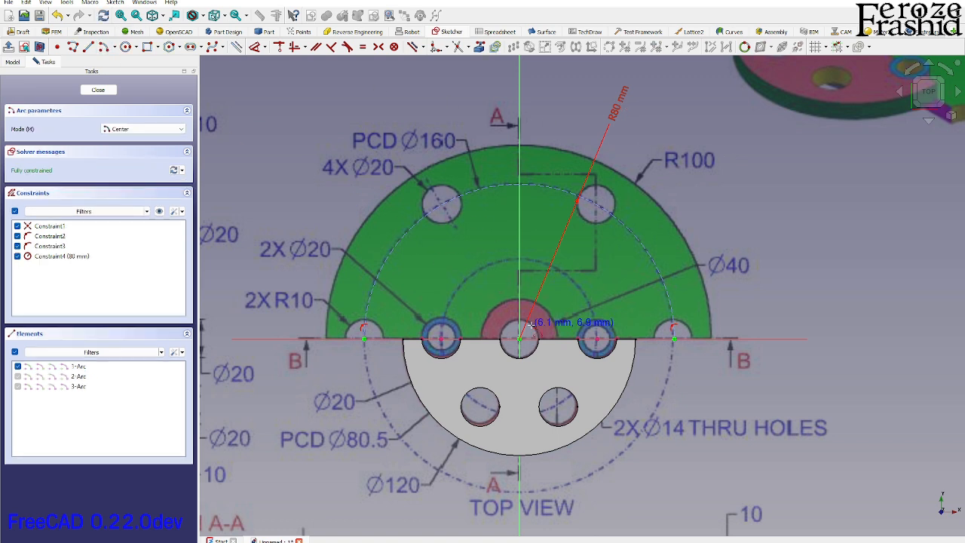
left_click(521, 340)
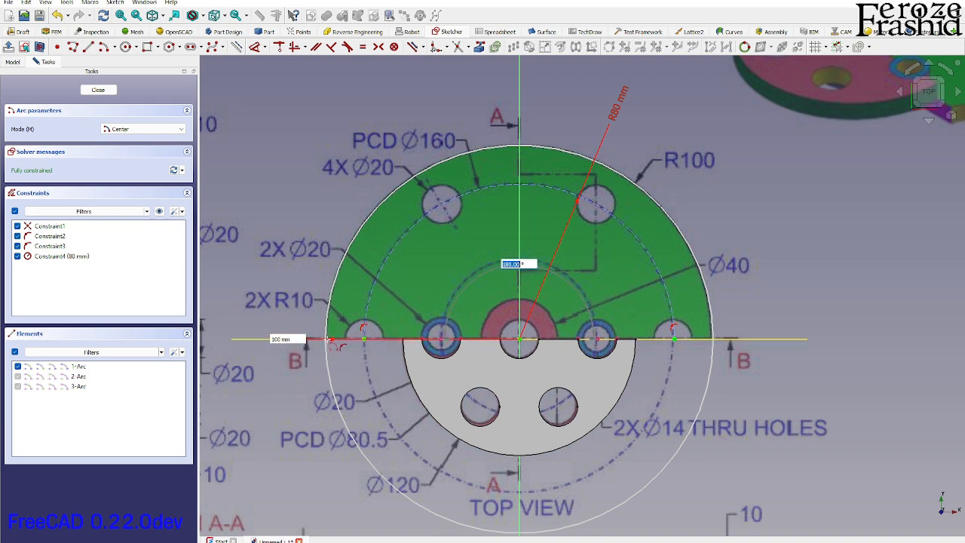
left_click(310, 336)
left_click(713, 337)
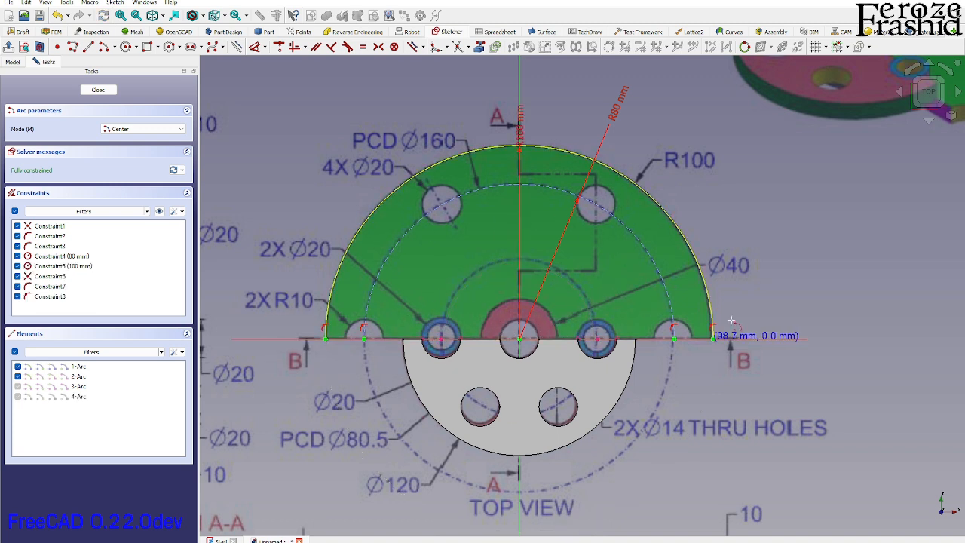
right_click(789, 302)
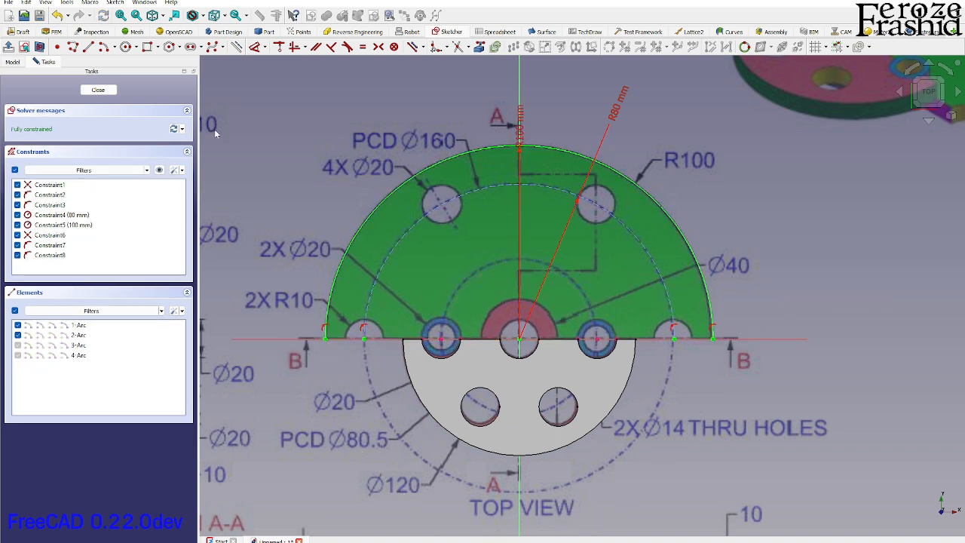
Draw upper semicircular notch arcs about 10 mm in radius around both ends of the 80 mm construction arc.
left_click(103, 47)
left_click(363, 338)
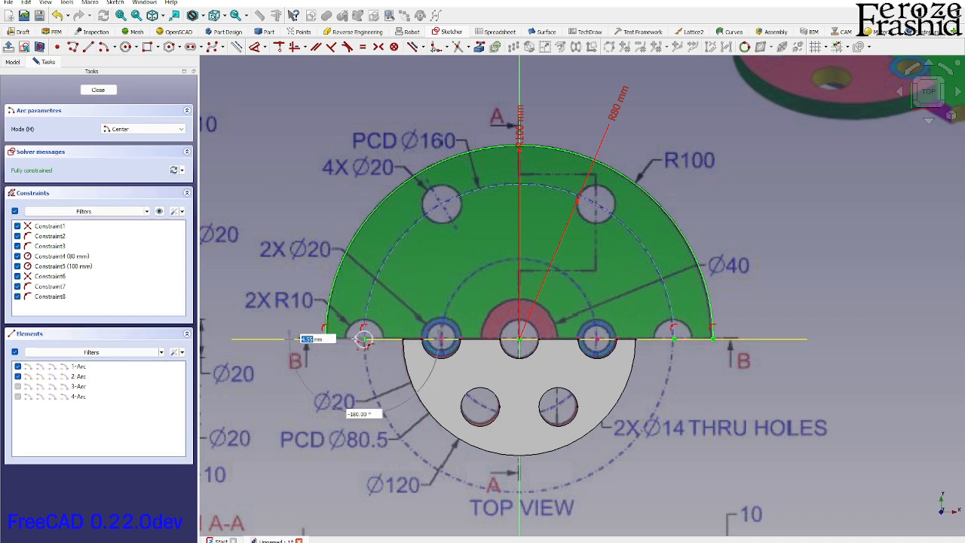
left_click(365, 329)
left_click(345, 337)
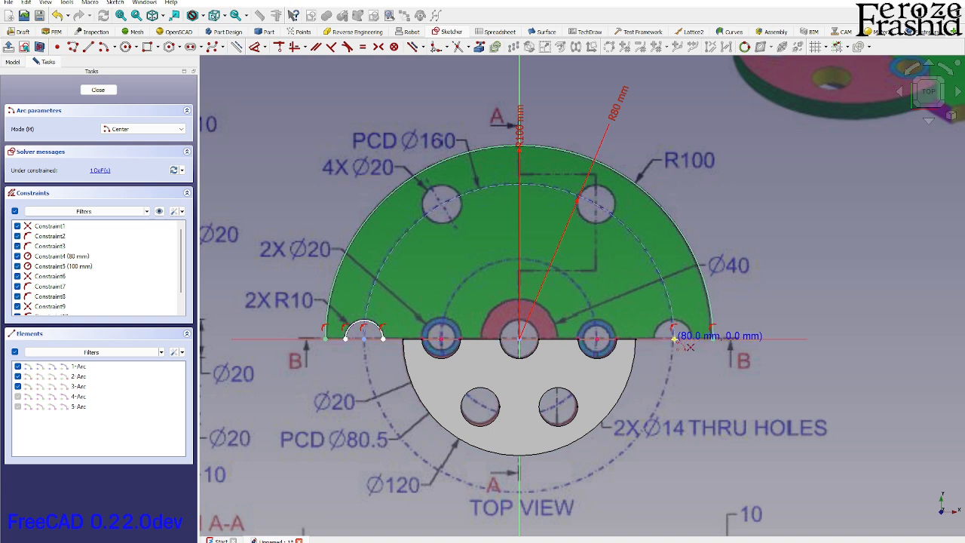
left_click(674, 338)
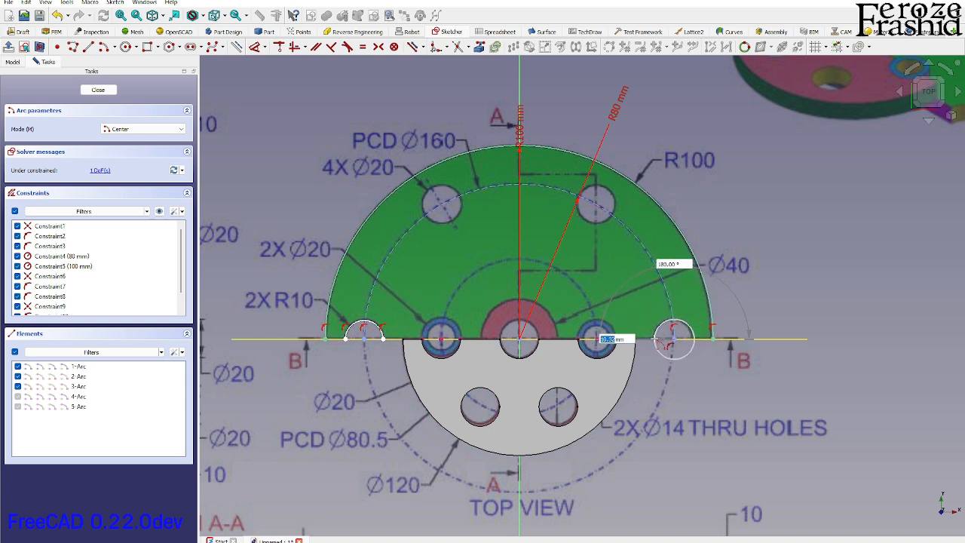
left_click(654, 339)
left_click(694, 338)
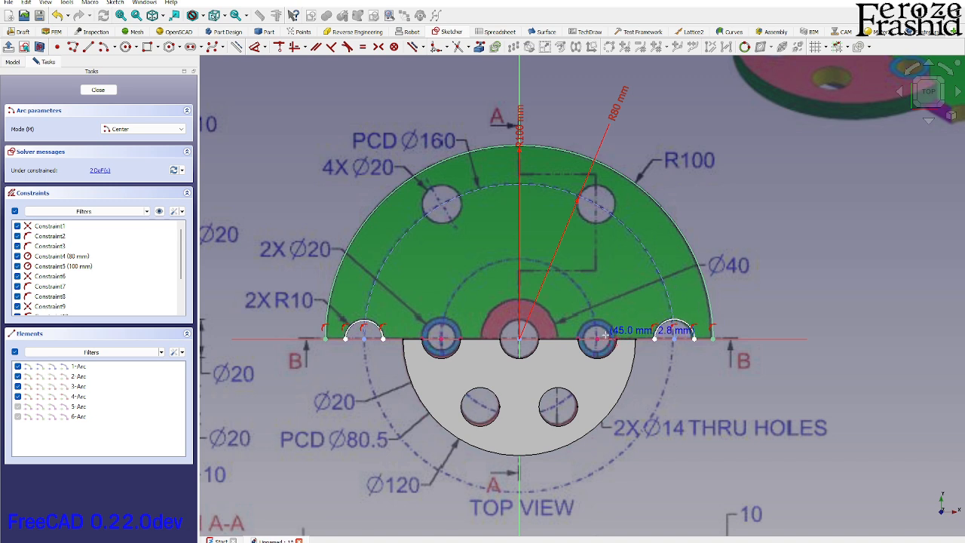
Draw an upper semicircular arc about 10 mm in radius around the centre of the right Ø20 boss.
left_click(597, 338)
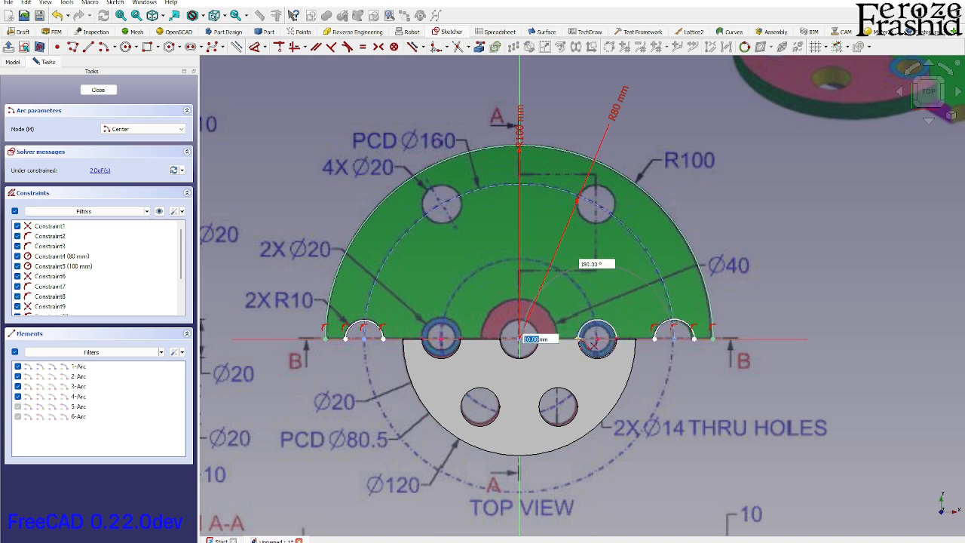
left_click(577, 339)
left_click(617, 338)
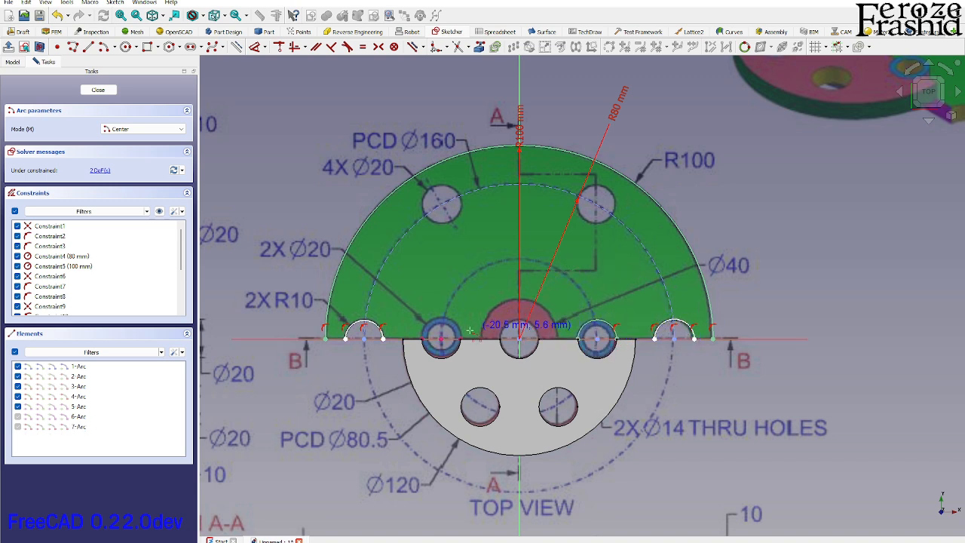
Draw upper semicircular arcs about 10 mm in radius around the left Ø20 boss's centre and around the origin.
left_click(441, 338)
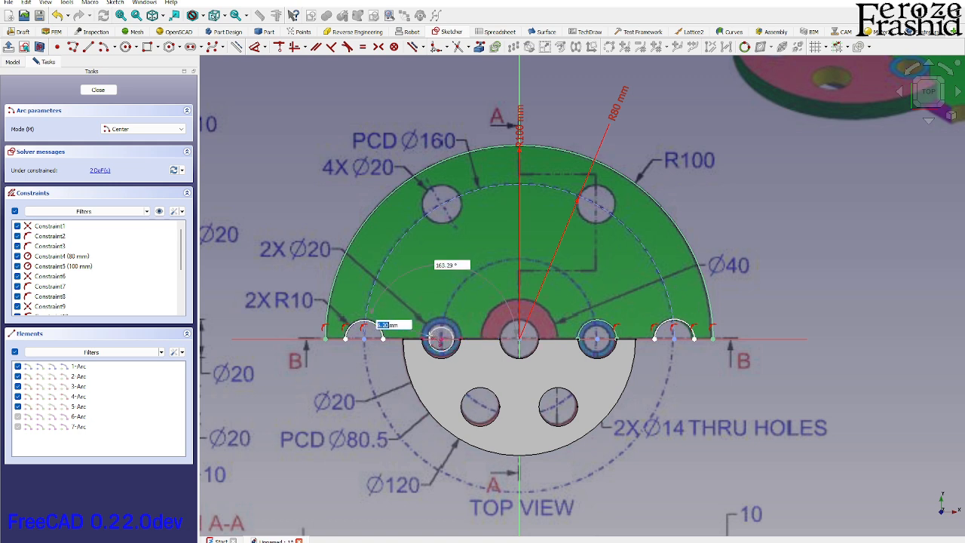
left_click(422, 339)
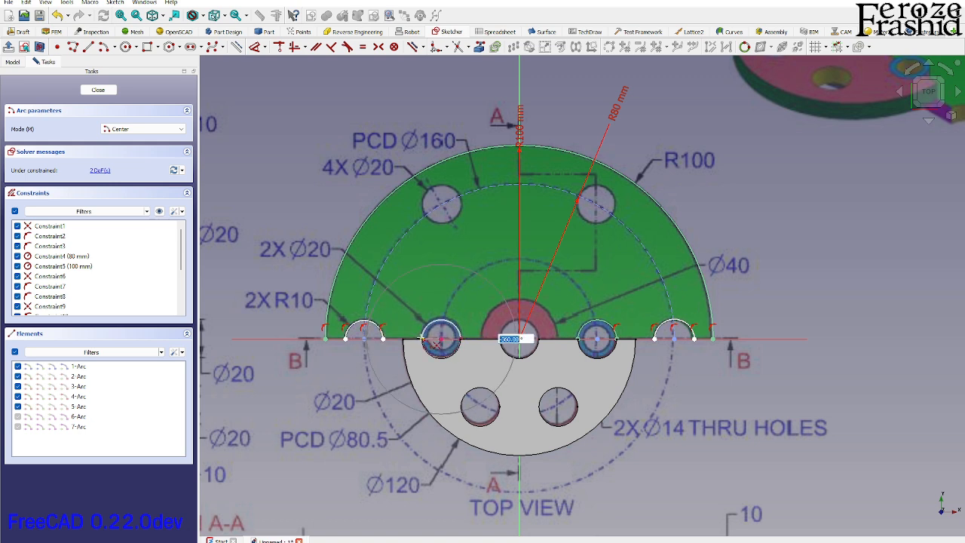
left_click(462, 339)
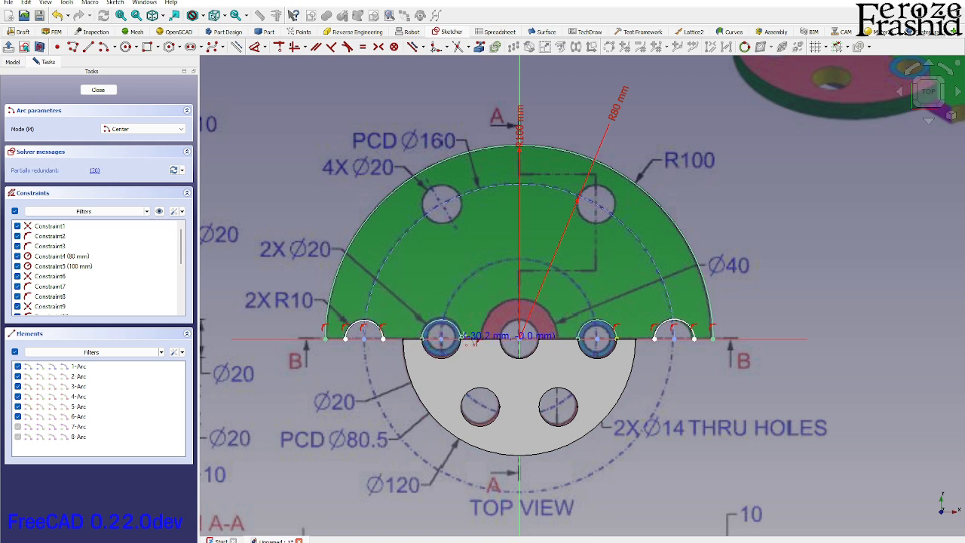
left_click(519, 339)
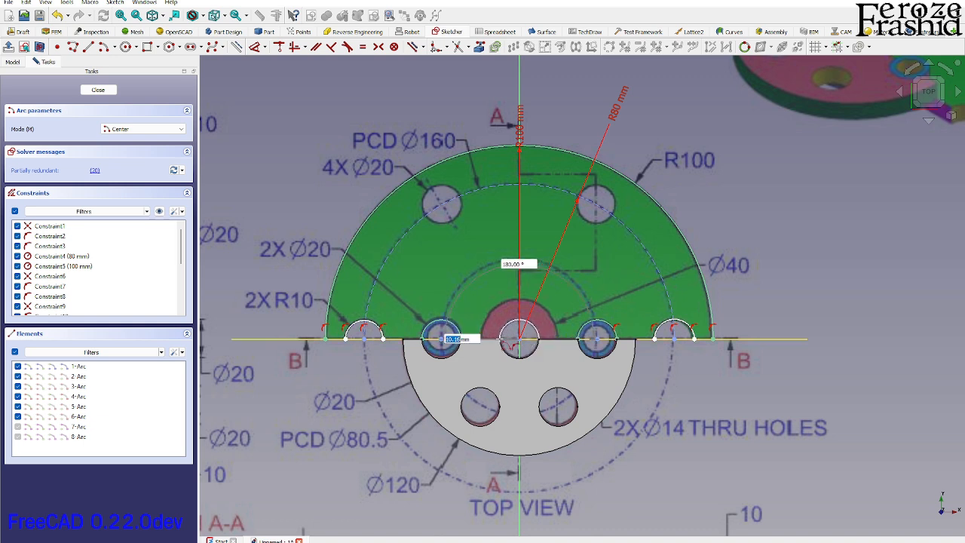
left_click(500, 339)
left_click(537, 332)
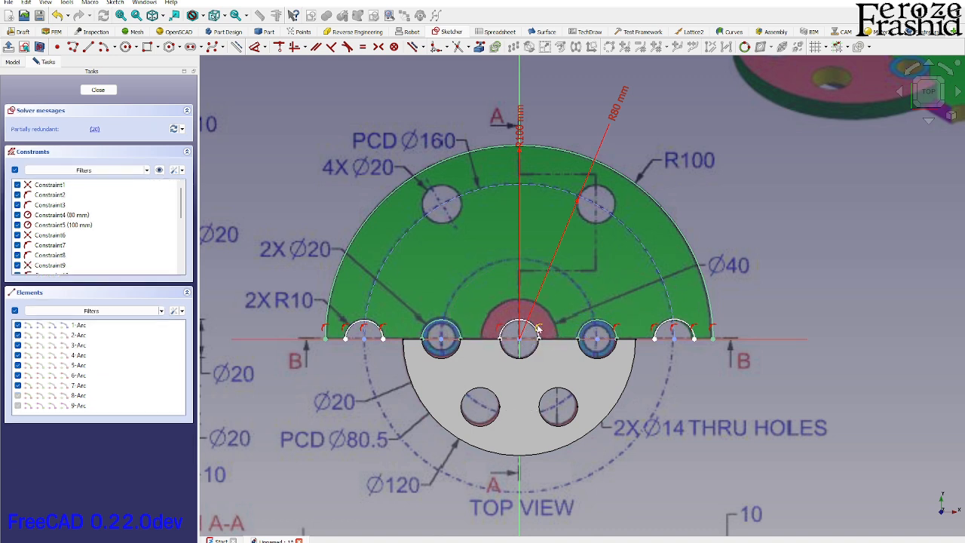
Apply an equal-radius constraint to the central arc, the right boss arc and both outer notch arcs.
left_click(532, 329)
left_click(616, 326)
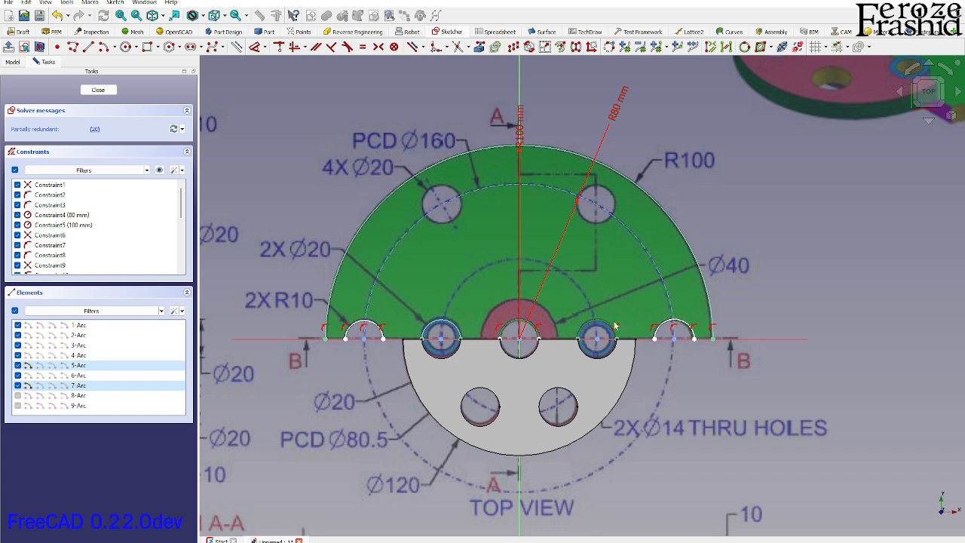
left_click(667, 326)
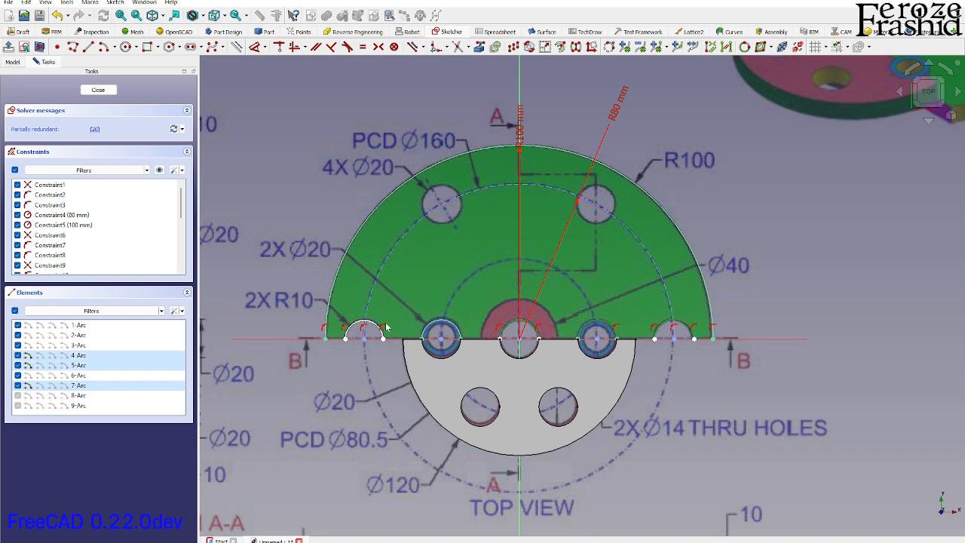
left_click(366, 328)
key("e")
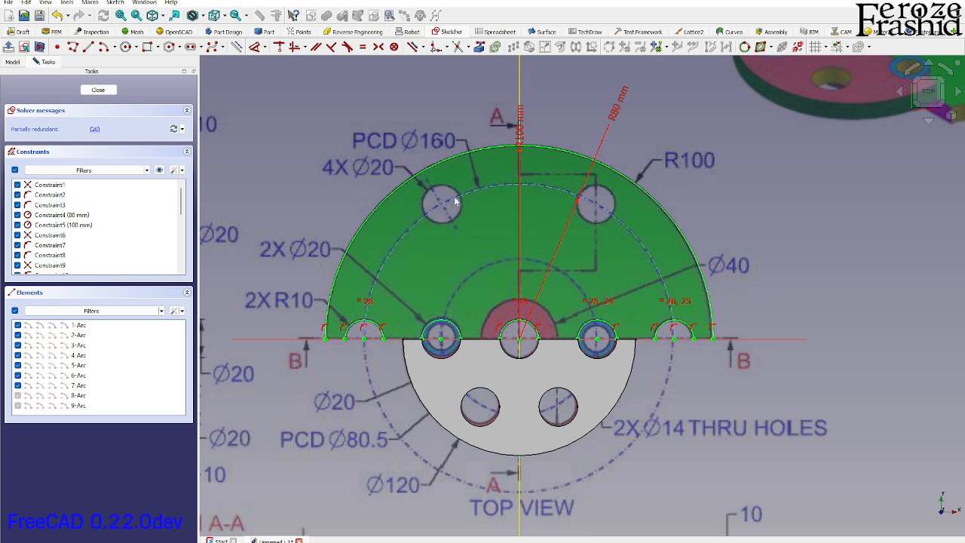
Hide the padded lower half-disc behind the open sketch and select the sketch's partially redundant constraints.
left_click(12, 62)
mouse_move(47, 121)
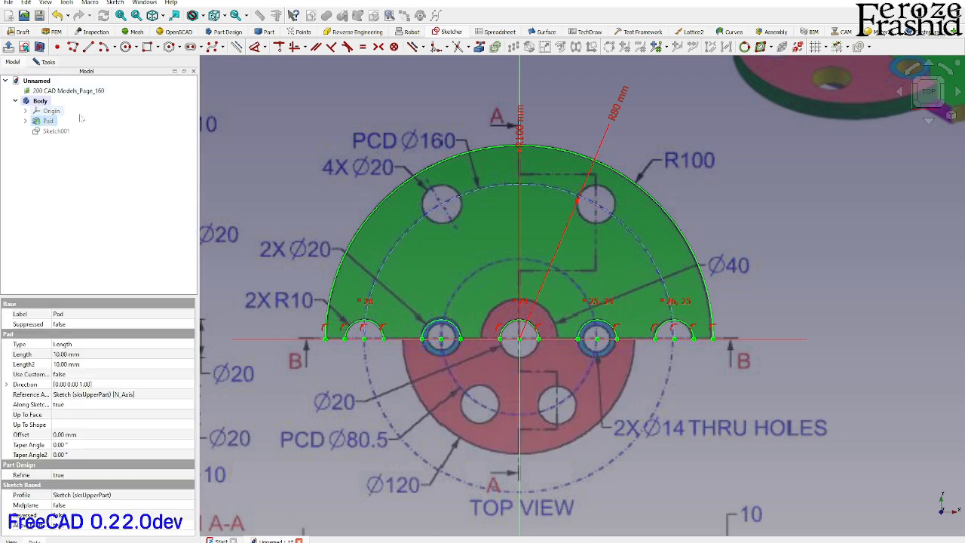
left_click(46, 63)
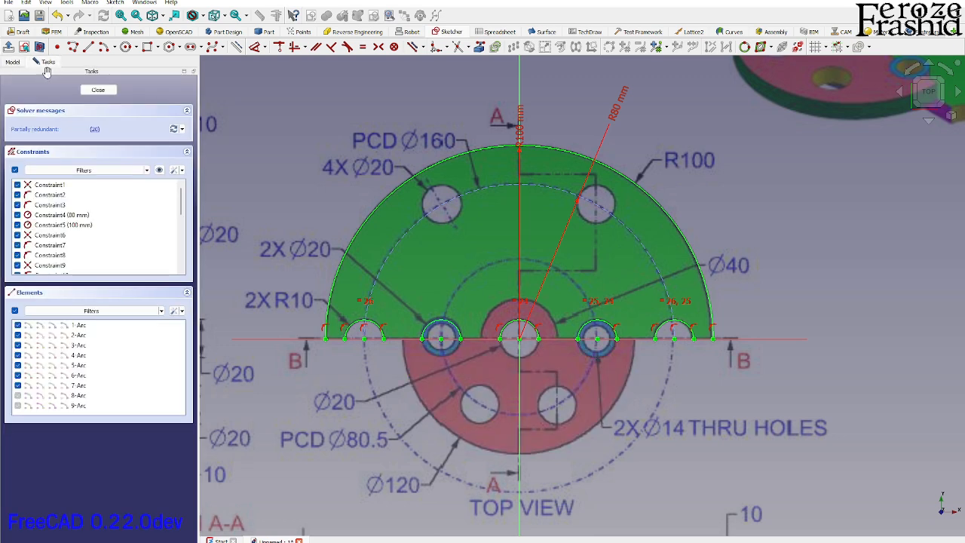
left_click(95, 130)
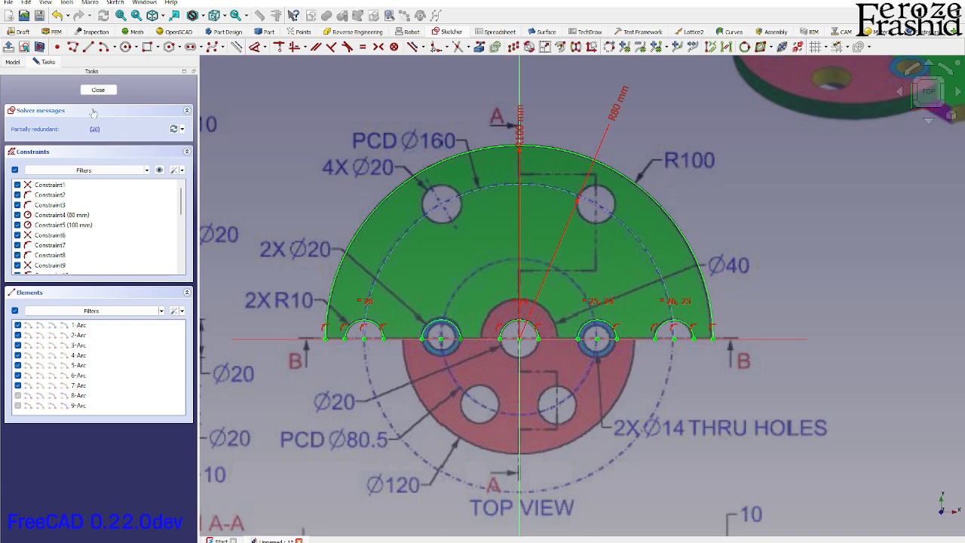
Draw three line segments along the horizontal axis joining the arc ends from the outer arc's left end to the central arc.
scroll(442, 331, "up", 3)
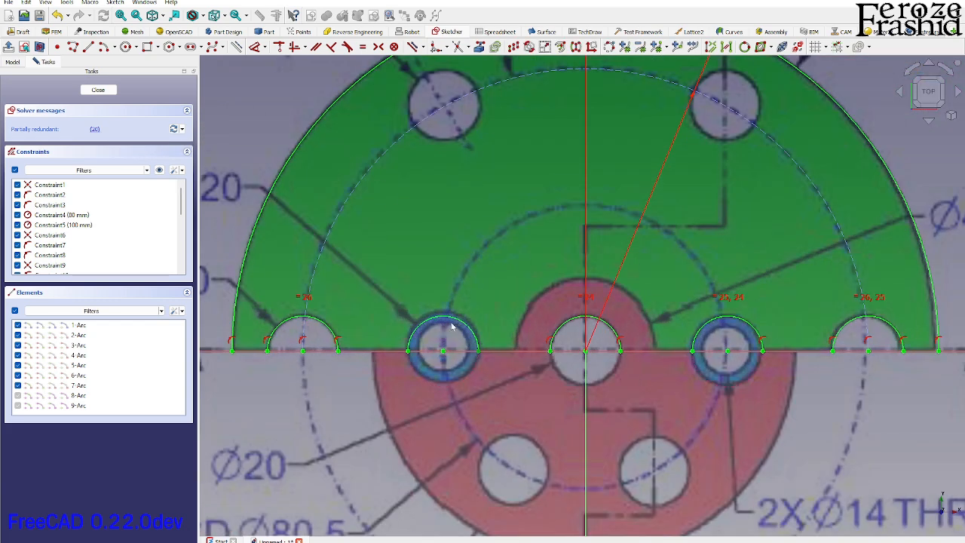
scroll(492, 354, "down", 3)
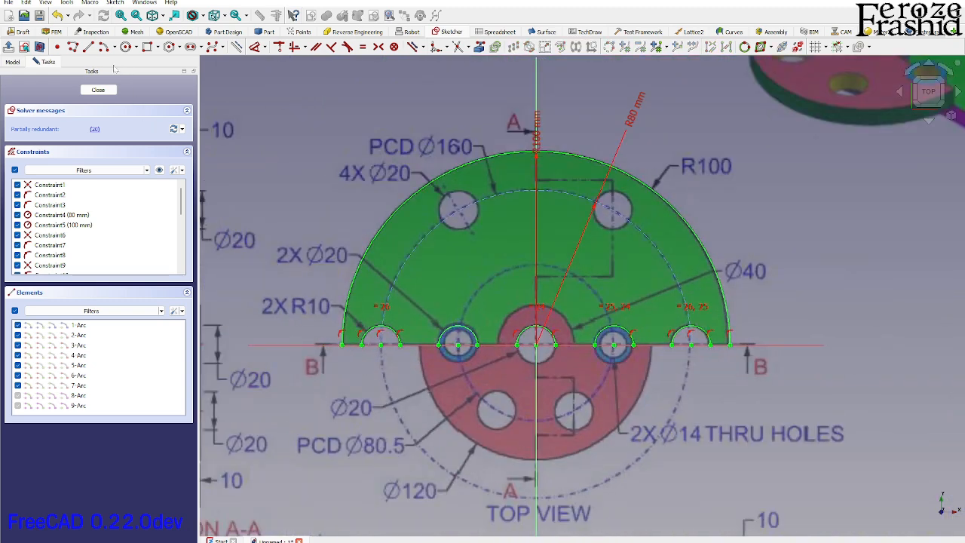
left_click(88, 47)
scroll(383, 387, "up", 4)
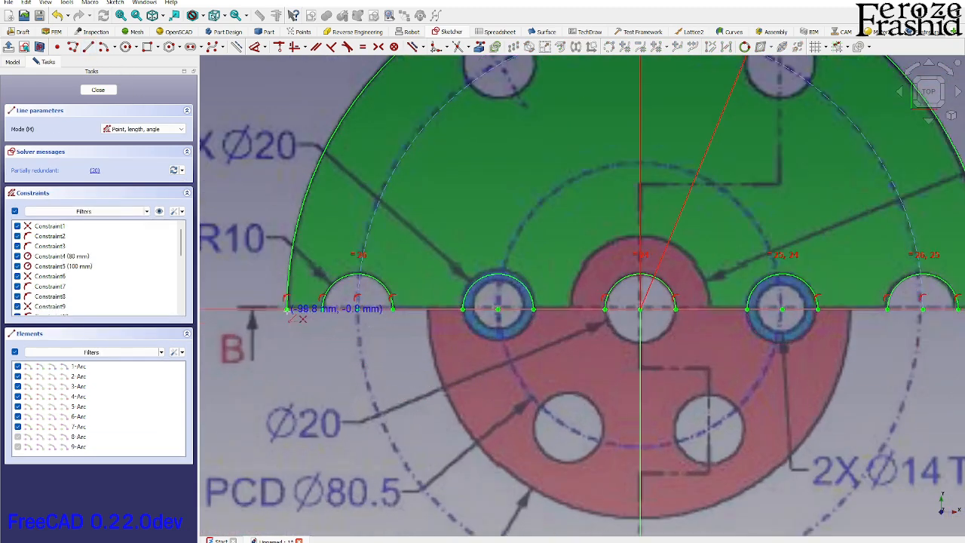
left_click(287, 309)
left_click(323, 309)
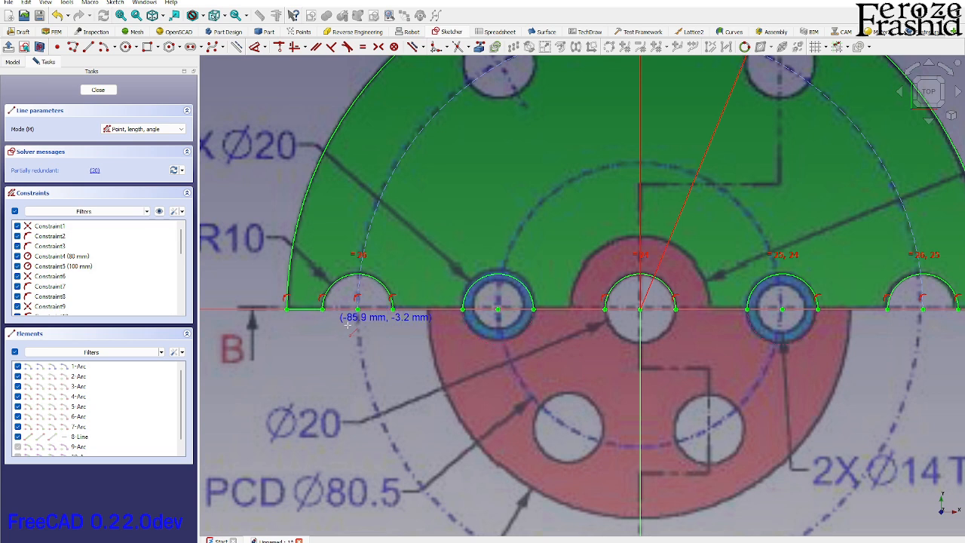
left_click(392, 309)
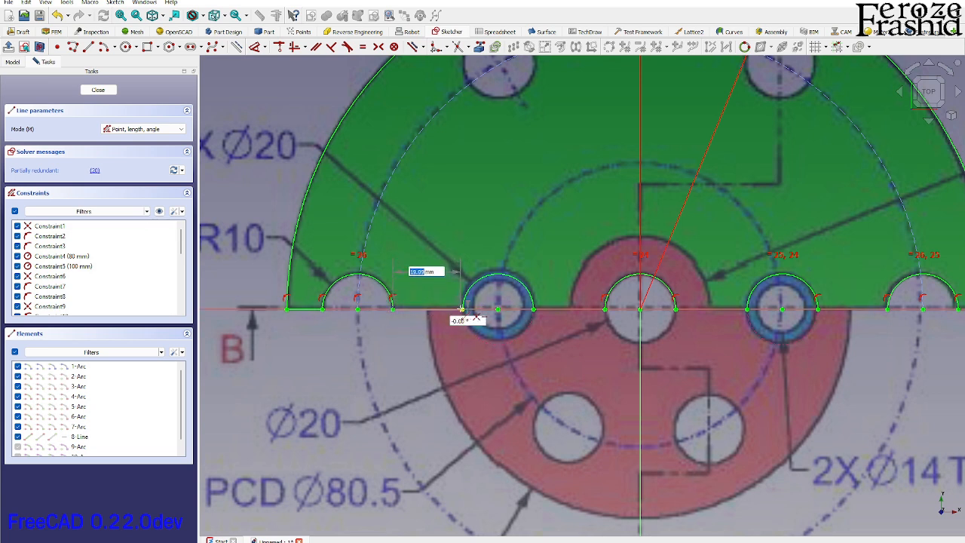
left_click(462, 309)
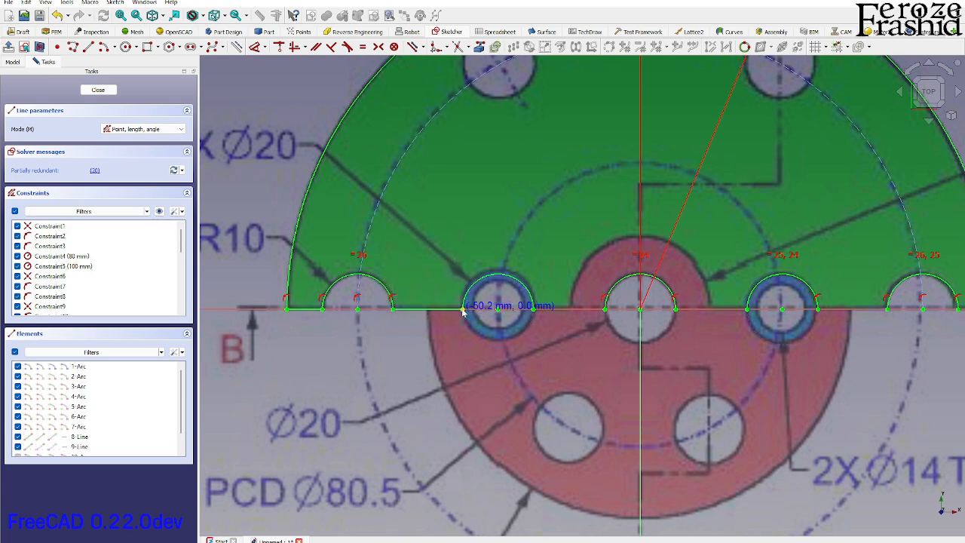
left_click(533, 309)
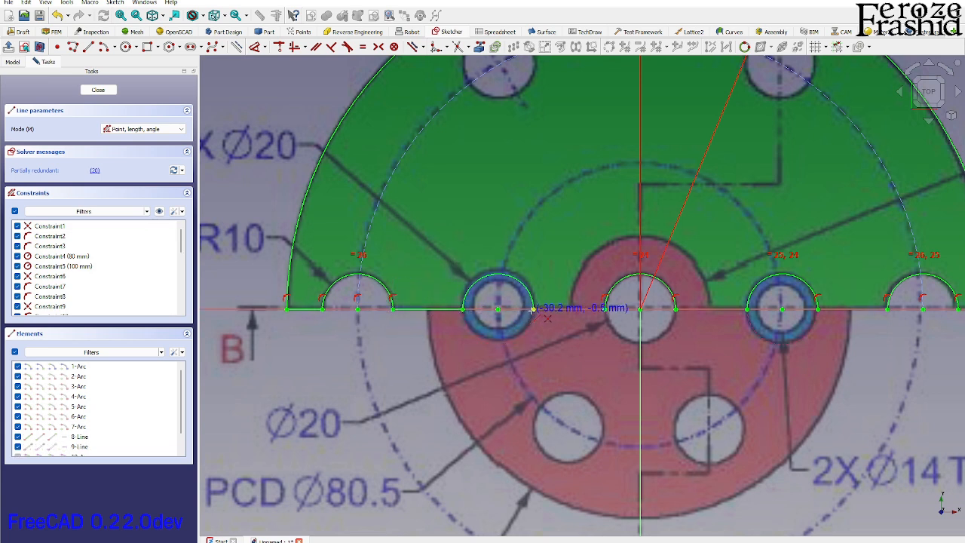
left_click(606, 309)
Draw three line segments along the horizontal axis joining the arc ends from the central arc to the outer arc's right end.
left_click(675, 310)
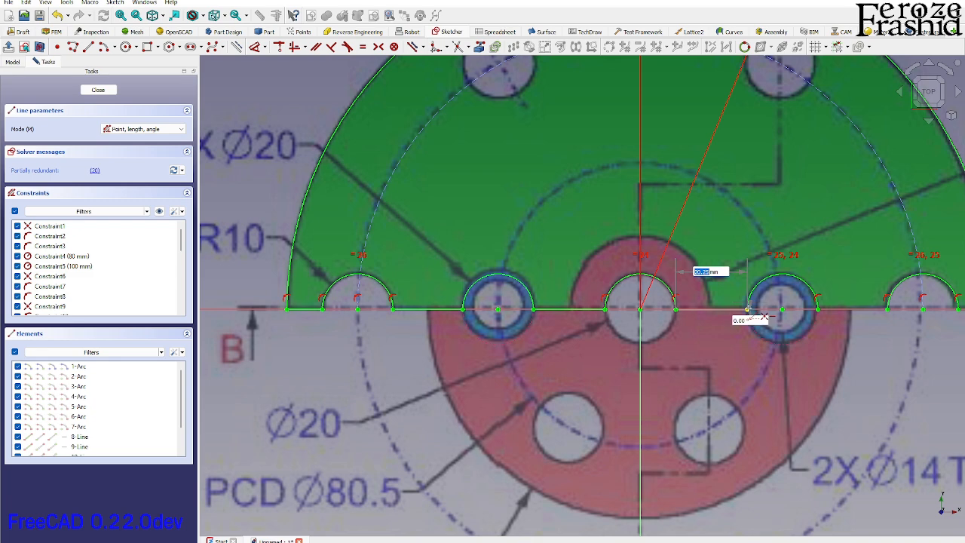
left_click(747, 310)
left_click(818, 309)
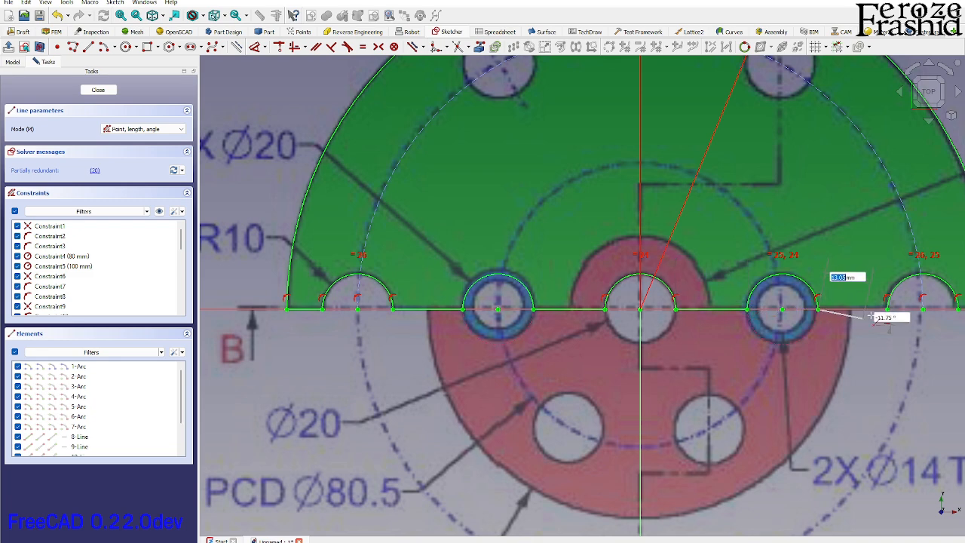
left_click(887, 307)
scroll(470, 385, "down", 2)
scroll(785, 392, "up", 2)
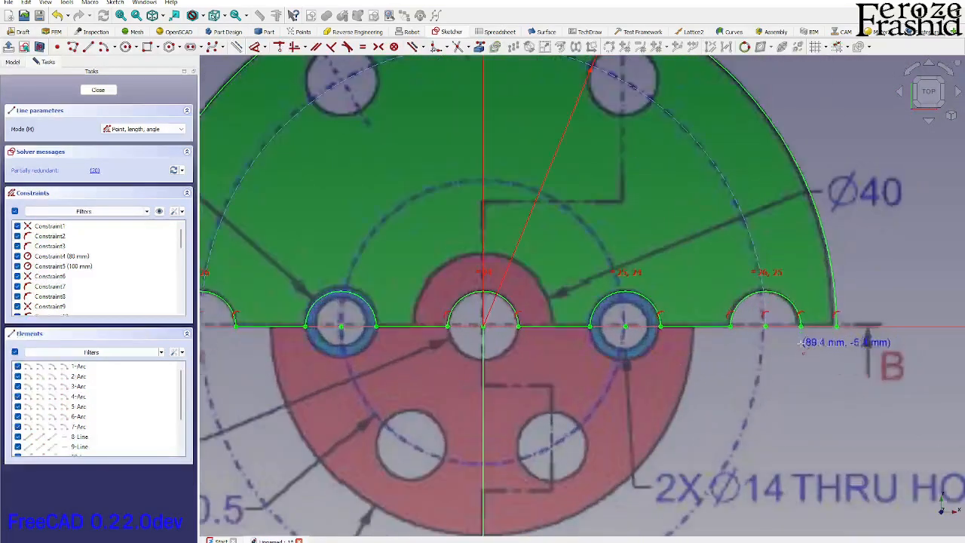
left_click(801, 326)
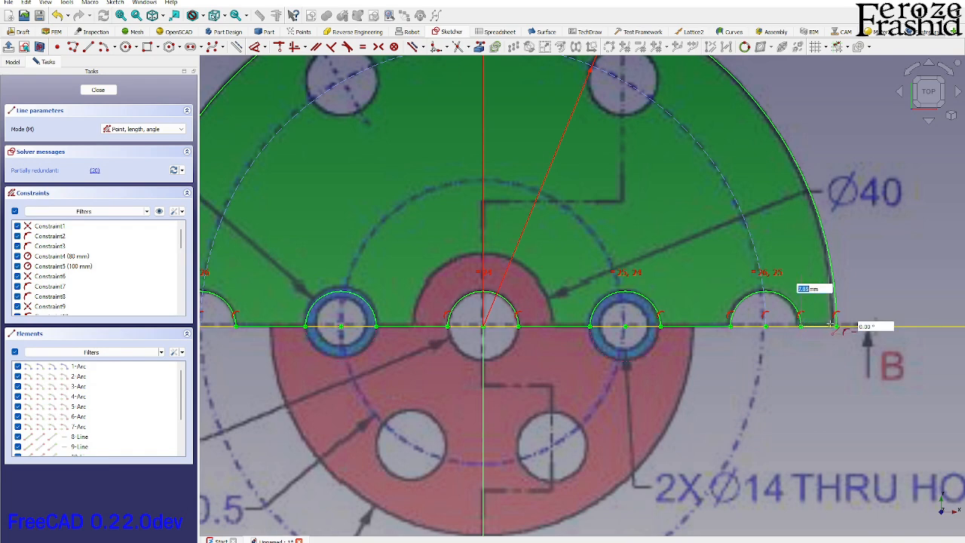
left_click(836, 326)
Draw two circles centred on the 80 mm construction arc over the reference drawing's two upper Ø20 holes.
scroll(786, 400, "down", 3)
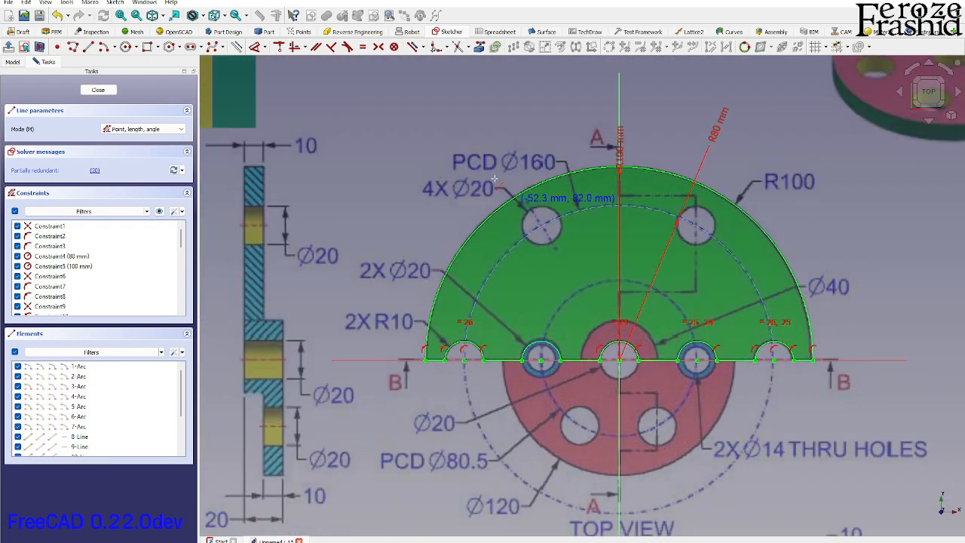
left_click(126, 46)
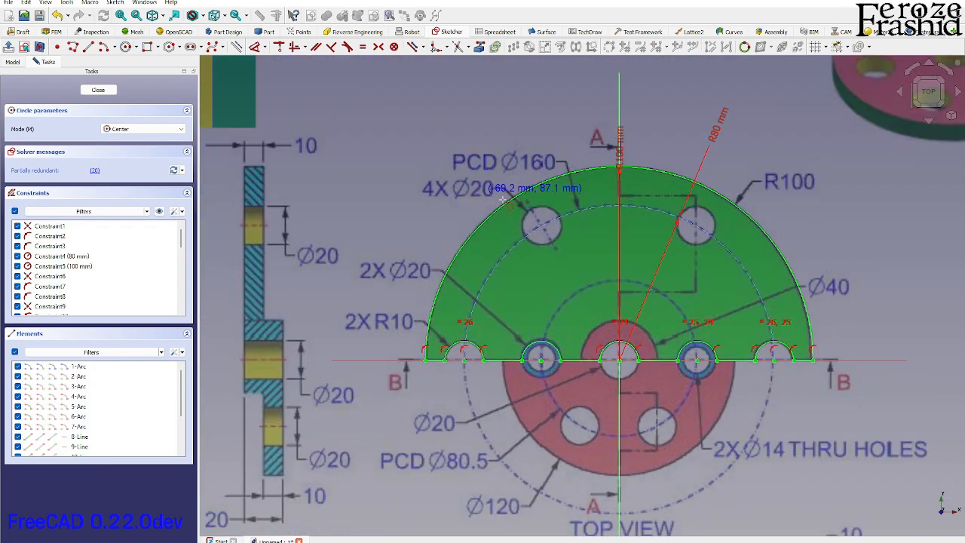
left_click(542, 224)
left_click(543, 208)
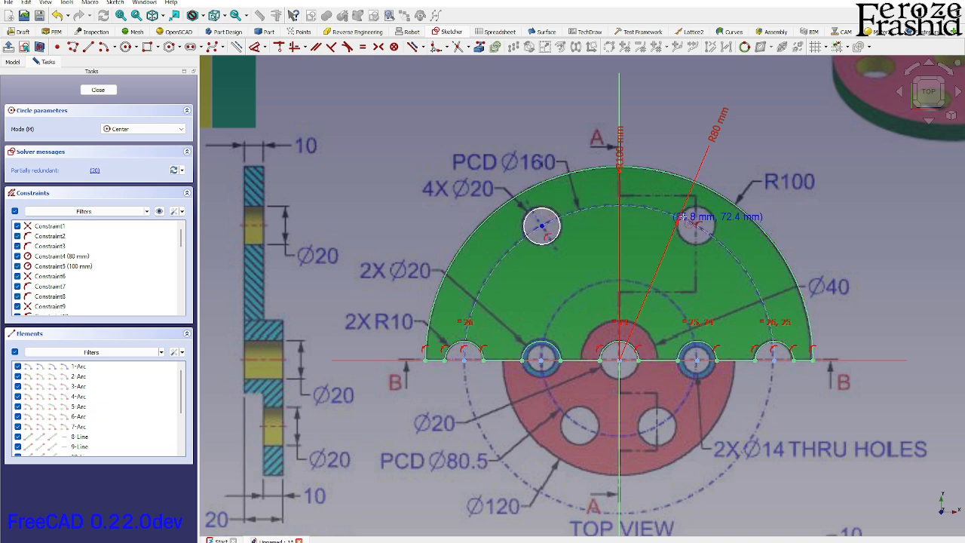
left_click(696, 225)
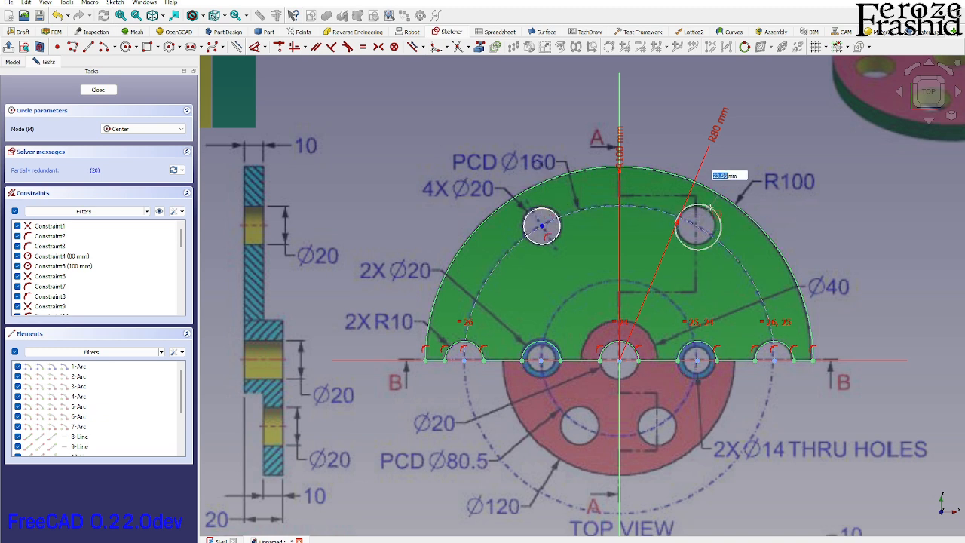
left_click(711, 208)
Dimension the right hole circle's diameter as 20 mm and make the two hole circles equal.
right_click(694, 237)
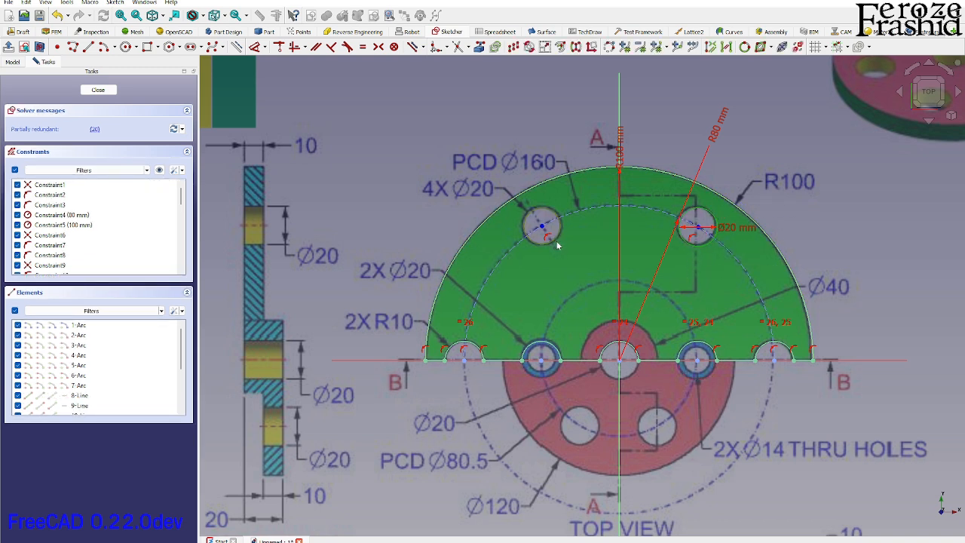
key("e")
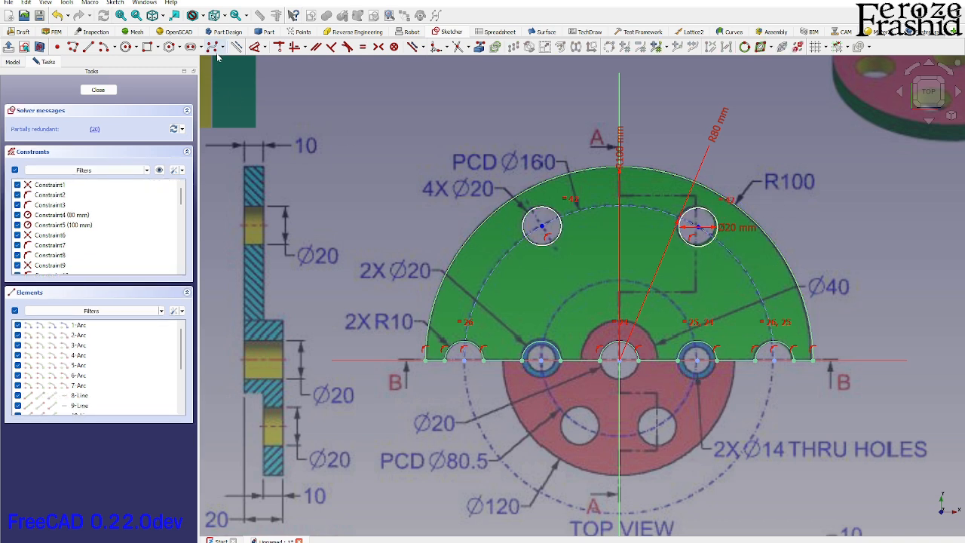
Draw construction lines from the origin to the centres of the two upper hole circles.
left_click(90, 48)
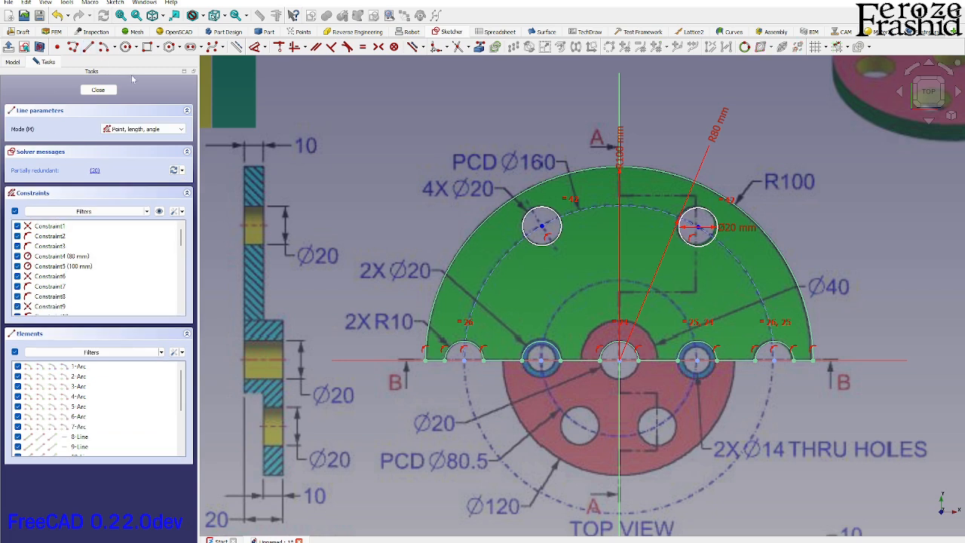
left_click(620, 353)
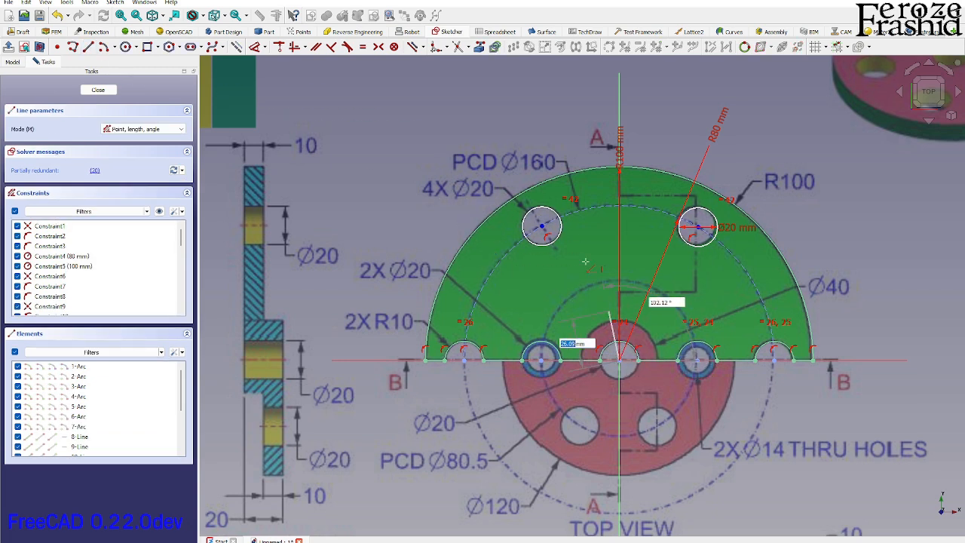
left_click(619, 359)
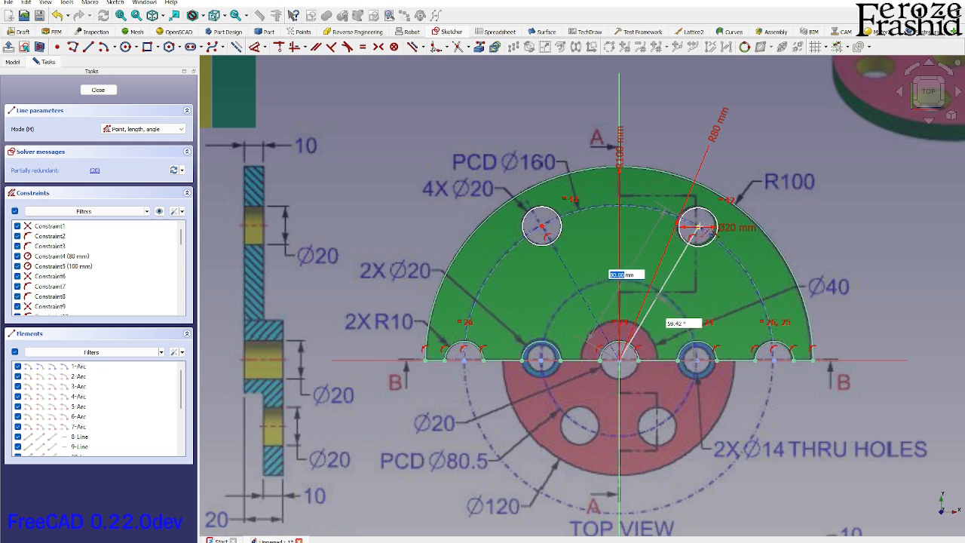
key("Escape")
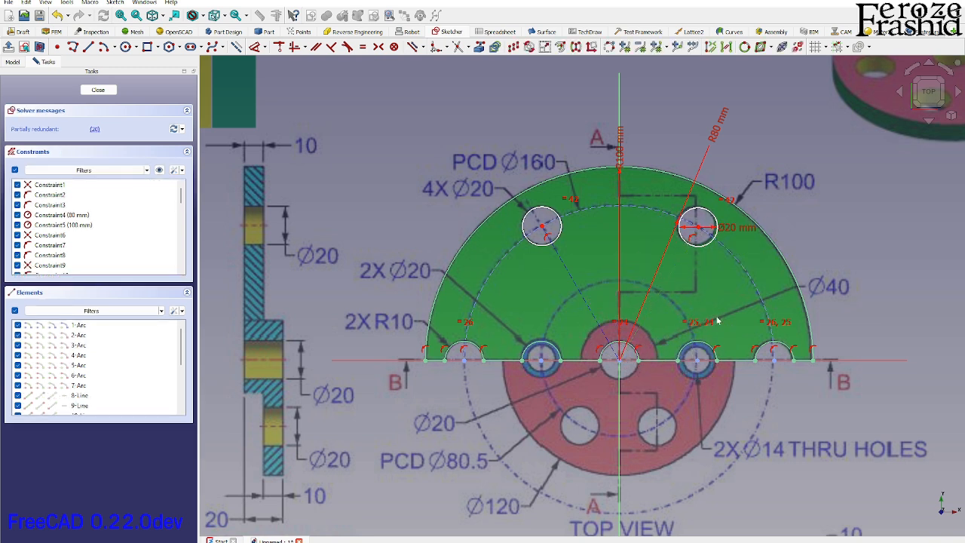
Dimension the angle between the right hole's construction line and the horizontal axis as 60°.
left_click(733, 362)
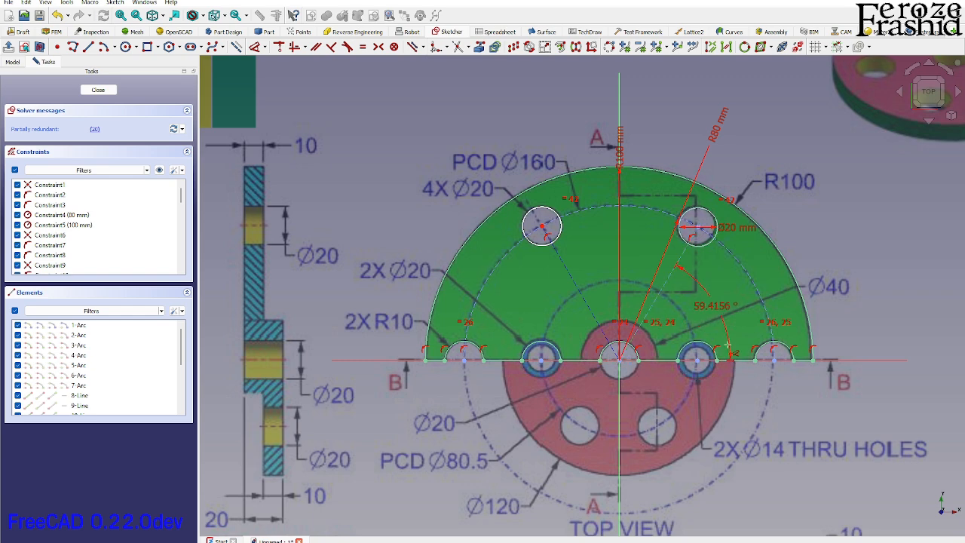
left_click(725, 300)
key("Return")
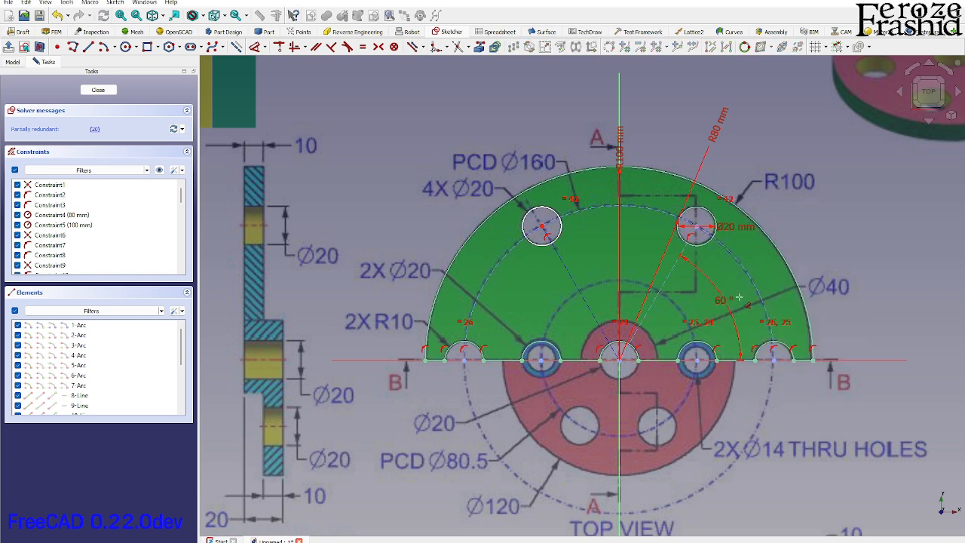
Dimension the angle between the left hole's construction line and the horizontal base edge as 60°.
left_click(568, 273)
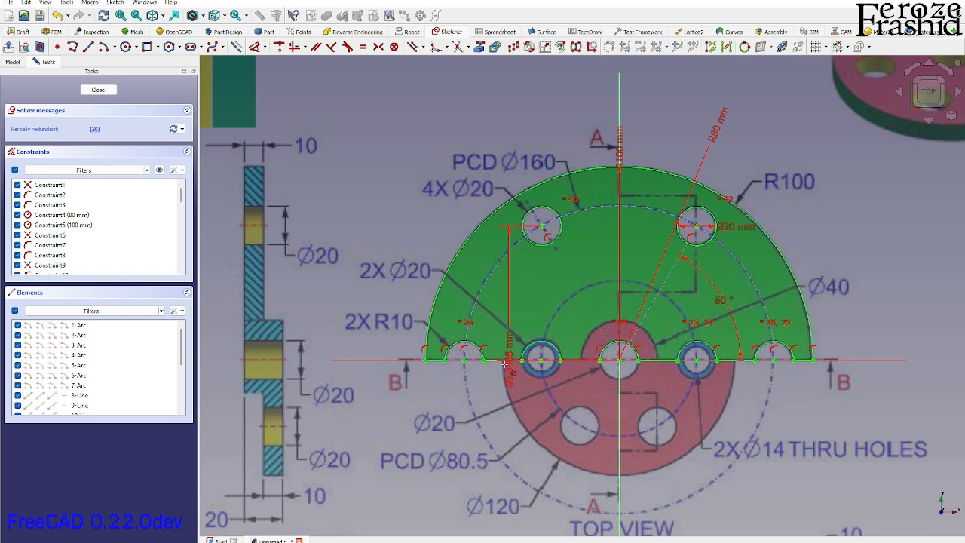
left_click(503, 361)
left_click(525, 298)
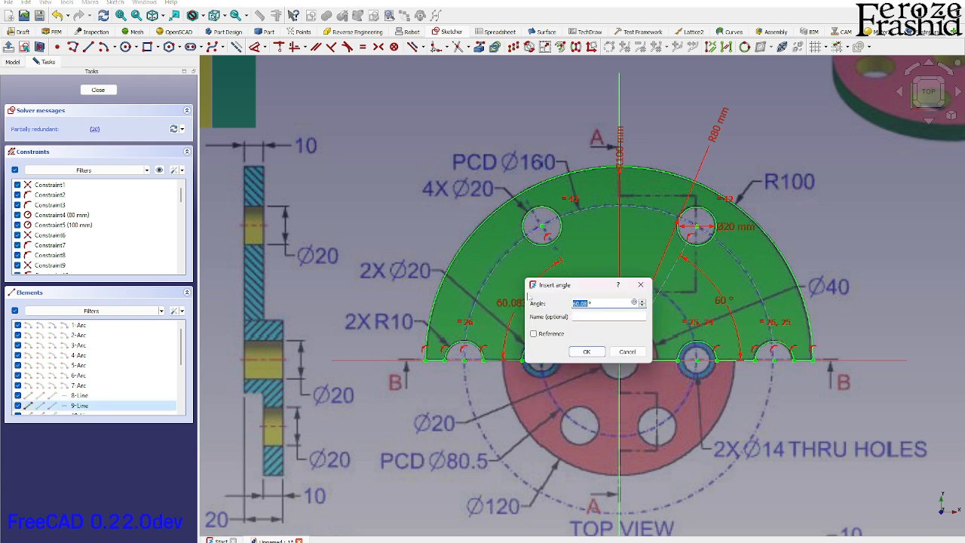
type("60")
key("Return")
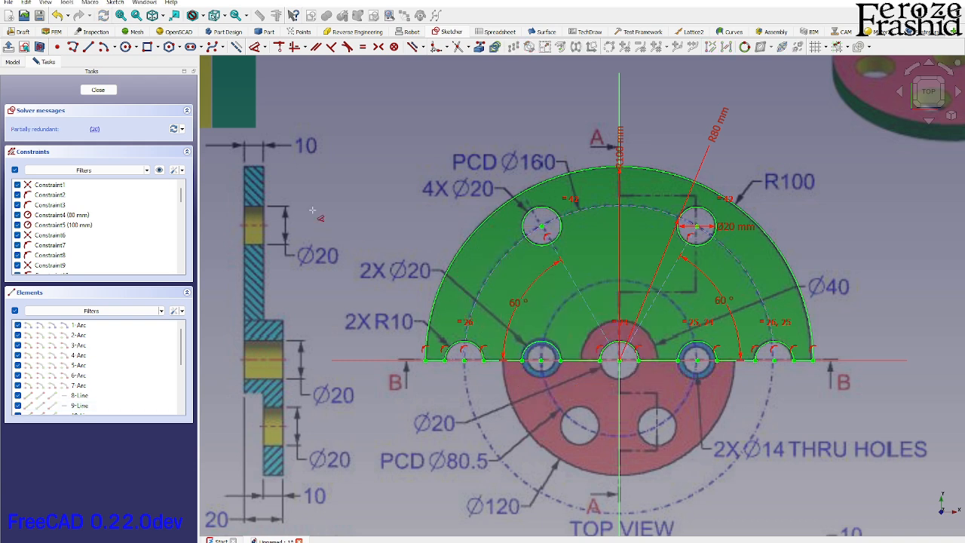
Select the partially redundant constraint reported by the solver and delete it from the sketch.
left_click(93, 129)
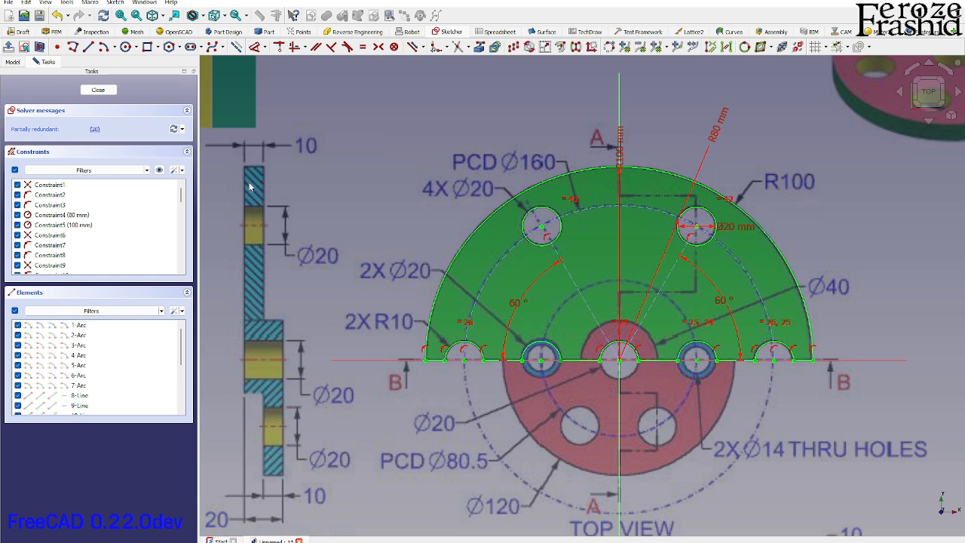
right_click(344, 197)
left_click(385, 254)
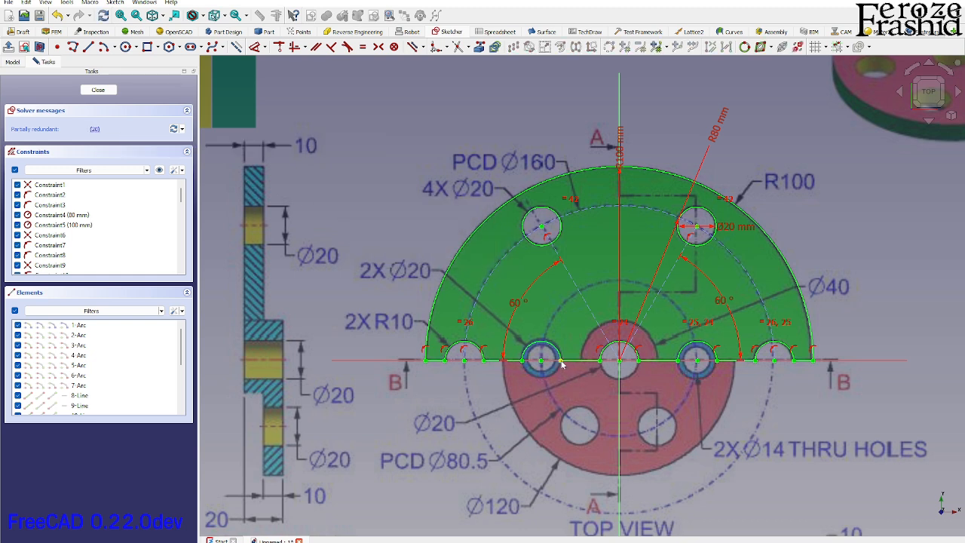
left_click(94, 130)
key("Delete")
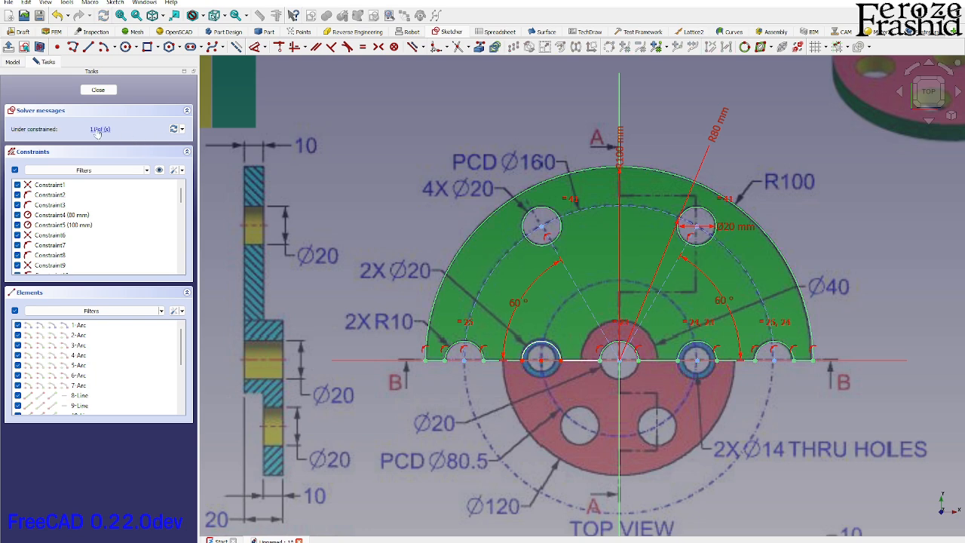
Try to make the inner-left notch arc's right endpoint coincident with the adjoining base edge, and delete the redundant constraint.
scroll(609, 397, "up", 3)
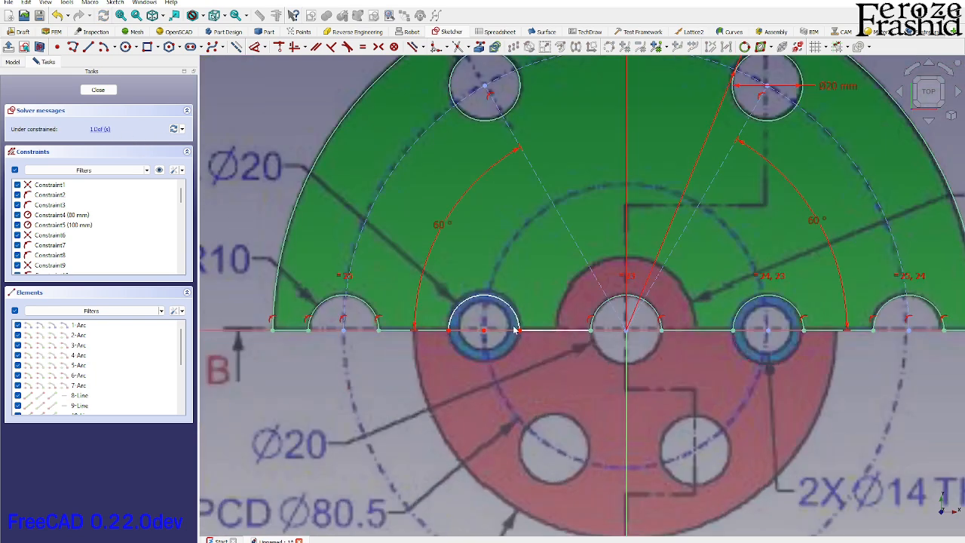
left_click(525, 335)
key("c")
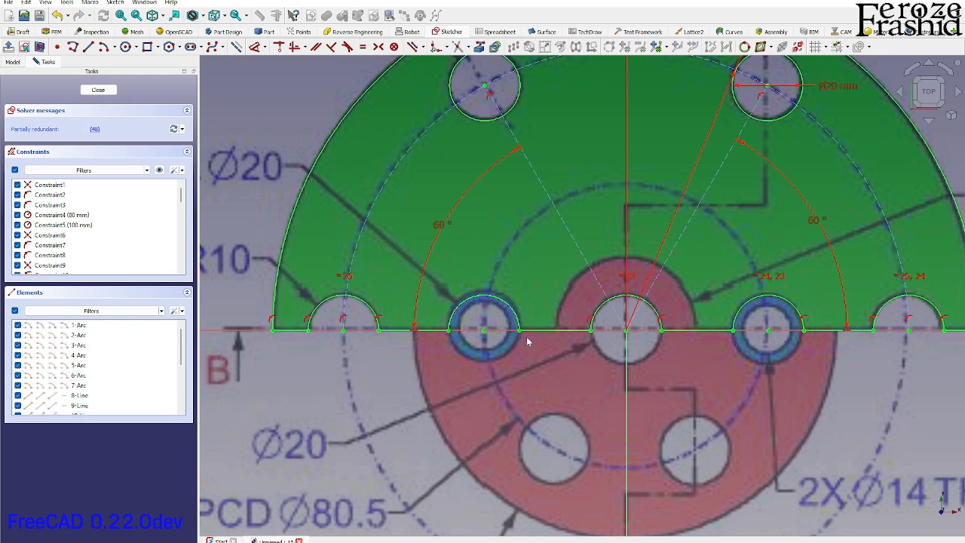
left_click(92, 130)
key("Delete")
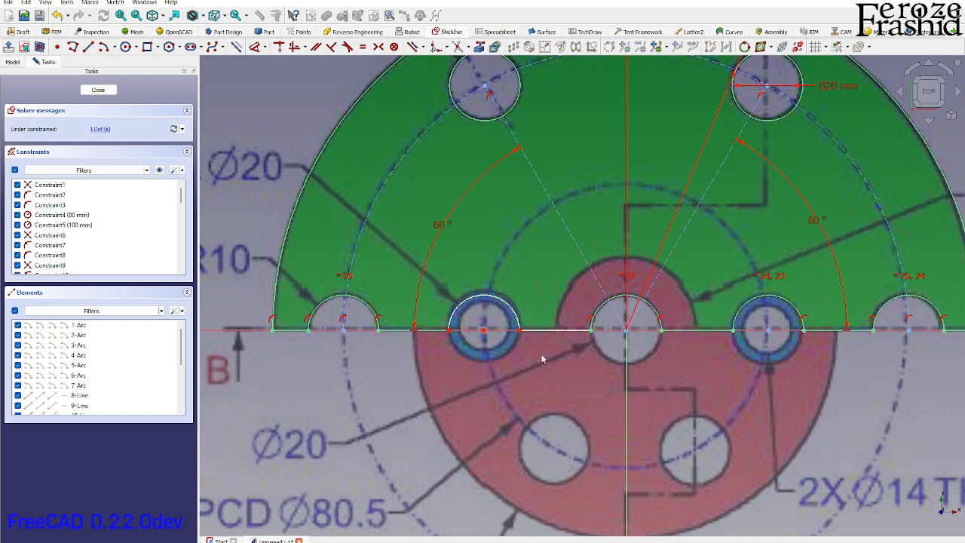
Constrain the base edge between the inner-left notch and the central notch as horizontal, and finish the sketch.
left_click_drag(520, 332, 522, 335)
left_click(526, 335)
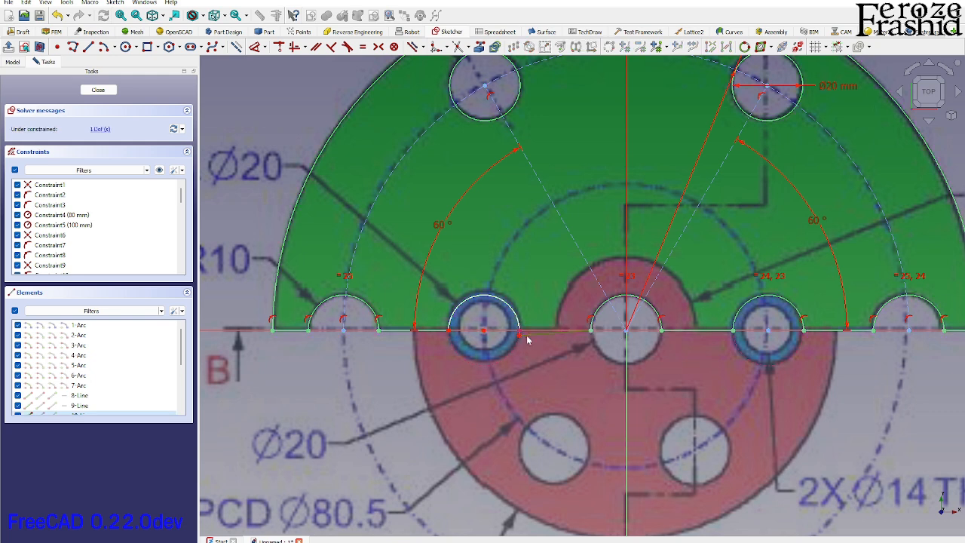
key("h")
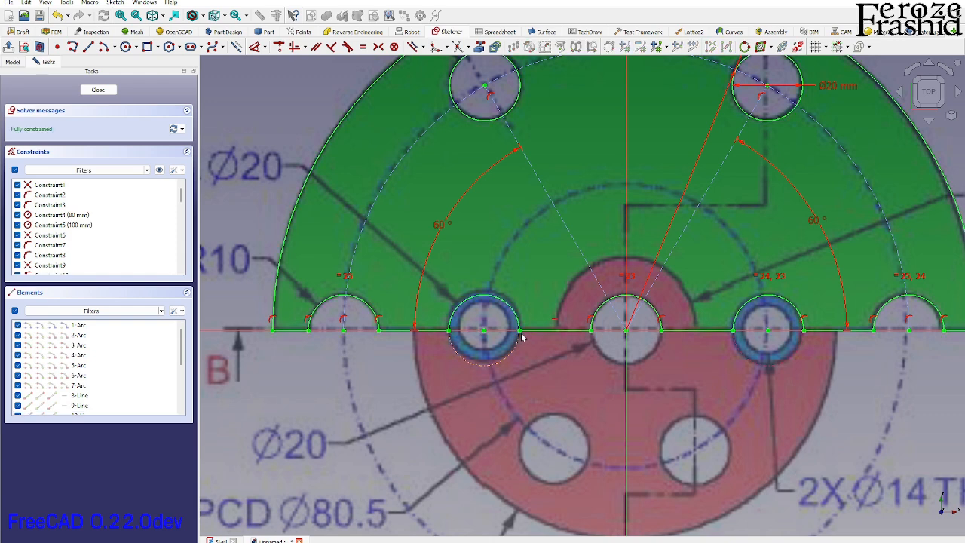
scroll(522, 337, "down", 3)
scroll(360, 206, "up", 3)
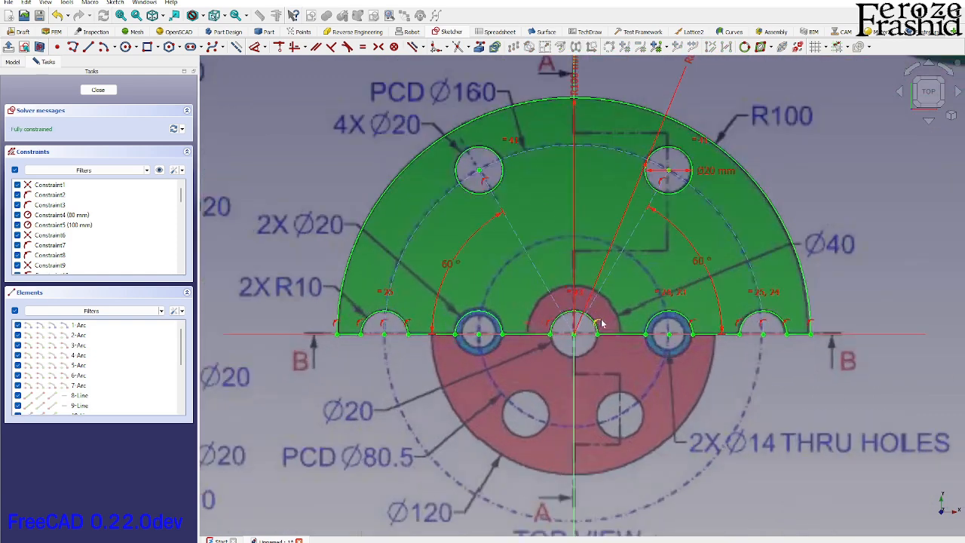
left_click(98, 89)
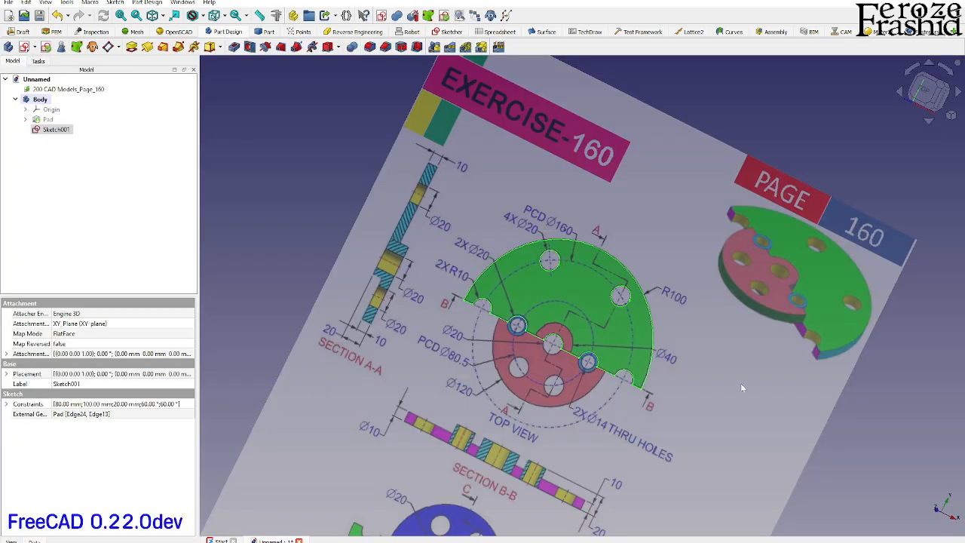
Show the first Pad in the 3D view alongside the new sketch.
left_click(48, 120)
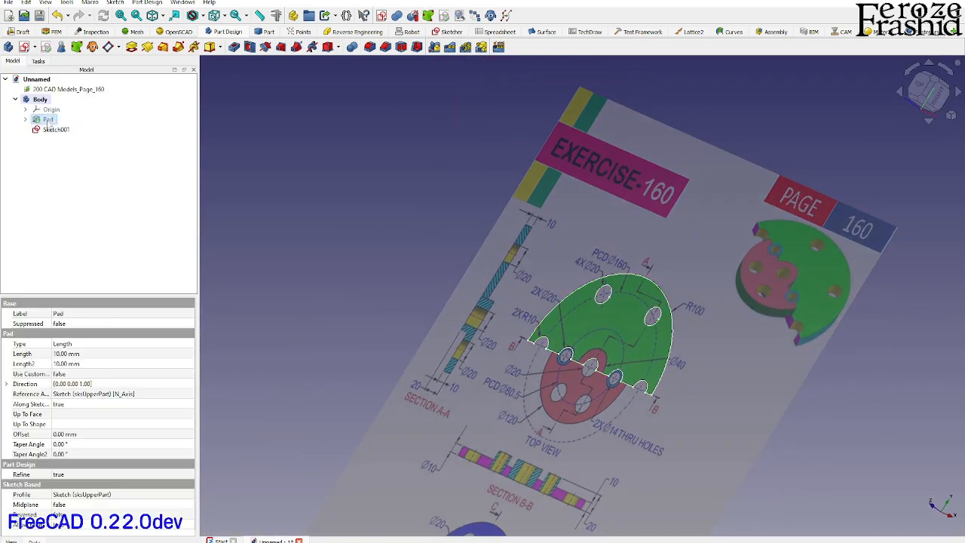
key("space")
left_click(352, 277)
middle_click_drag(748, 435, 657, 439)
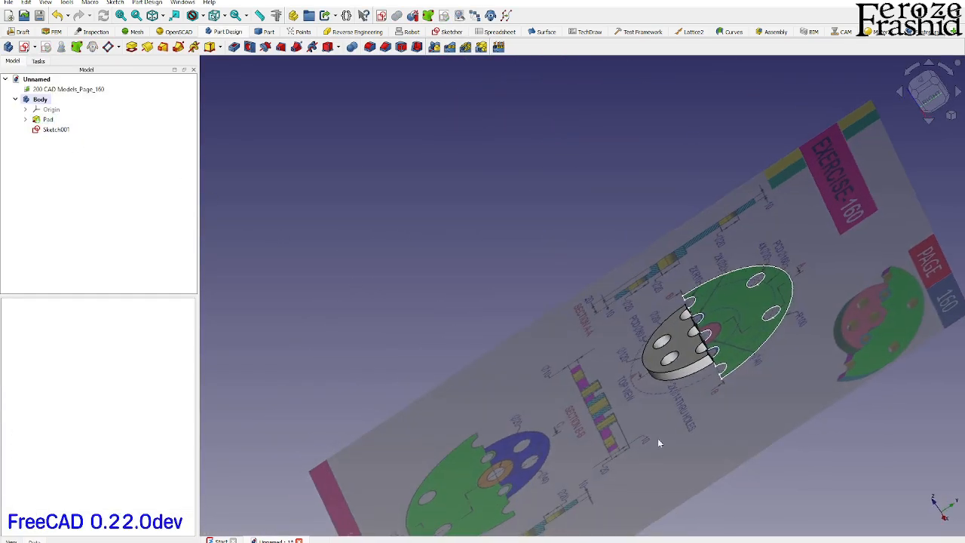
Pad Sketch001 by 10 mm in the reversed direction.
left_click(56, 130)
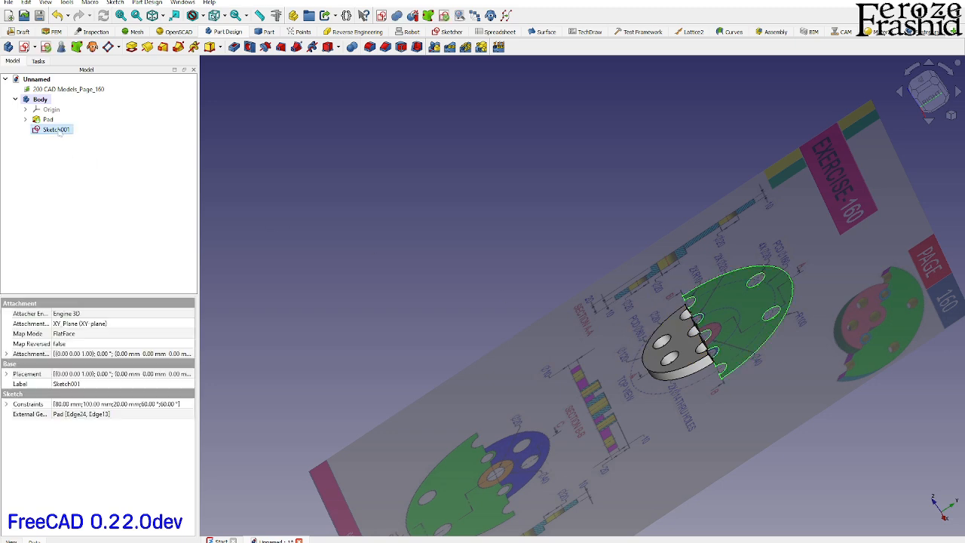
left_click(132, 46)
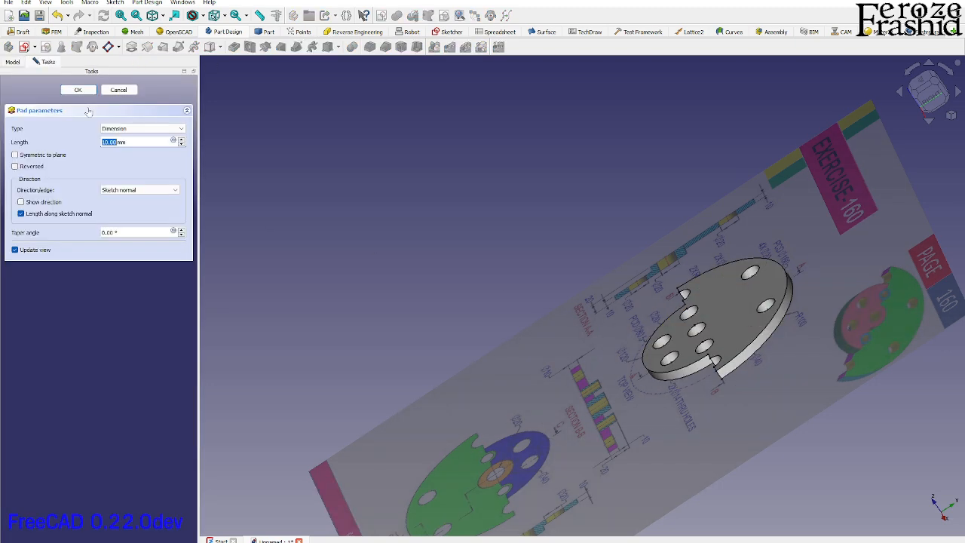
left_click(40, 166)
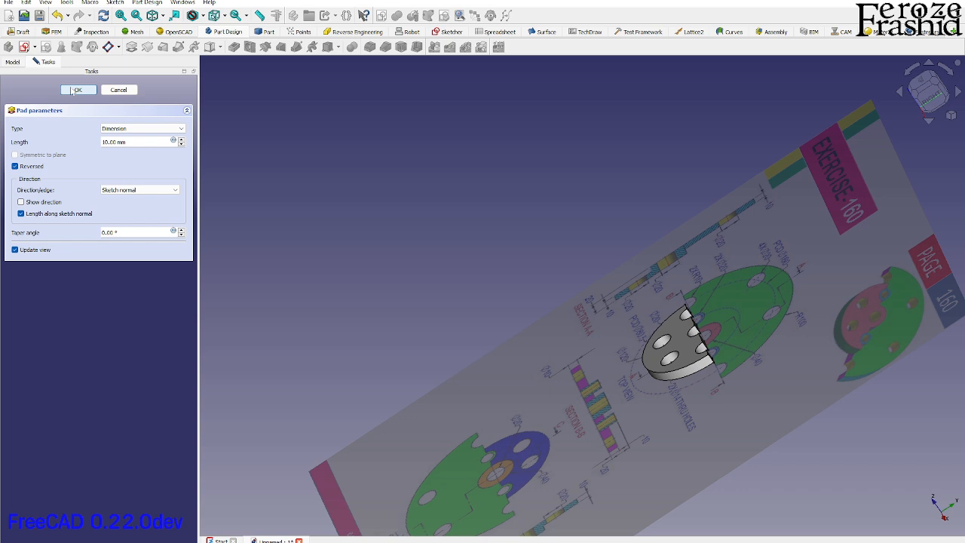
left_click(77, 90)
Hide the reference image and delete the reversed pad made from Sketch001.
left_click(762, 379)
key("space")
scroll(760, 375, "up", 1)
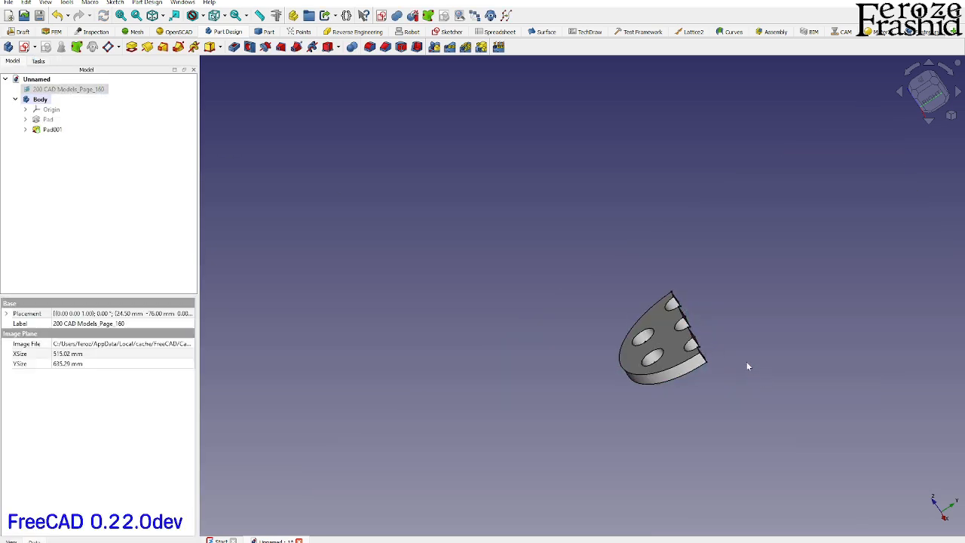
middle_click_drag(705, 345, 621, 370)
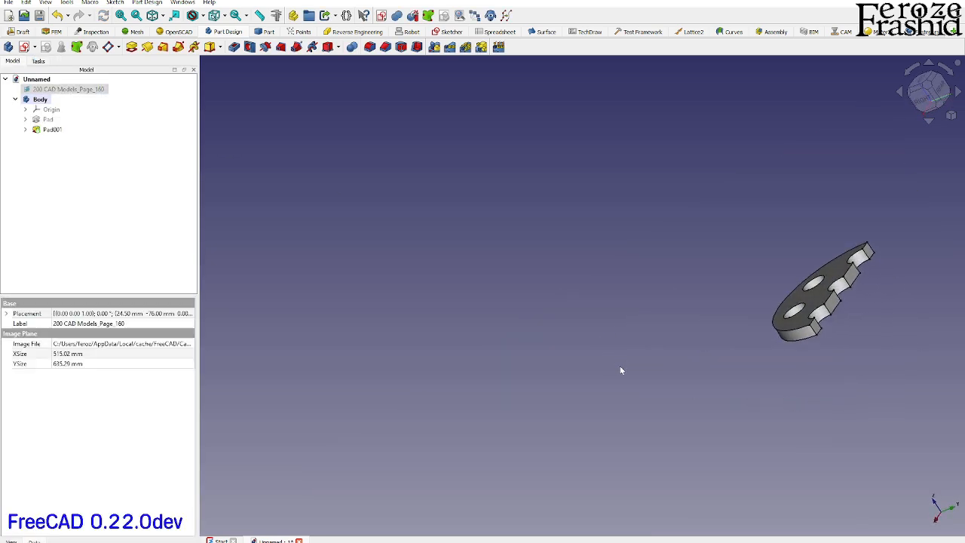
left_click(50, 130)
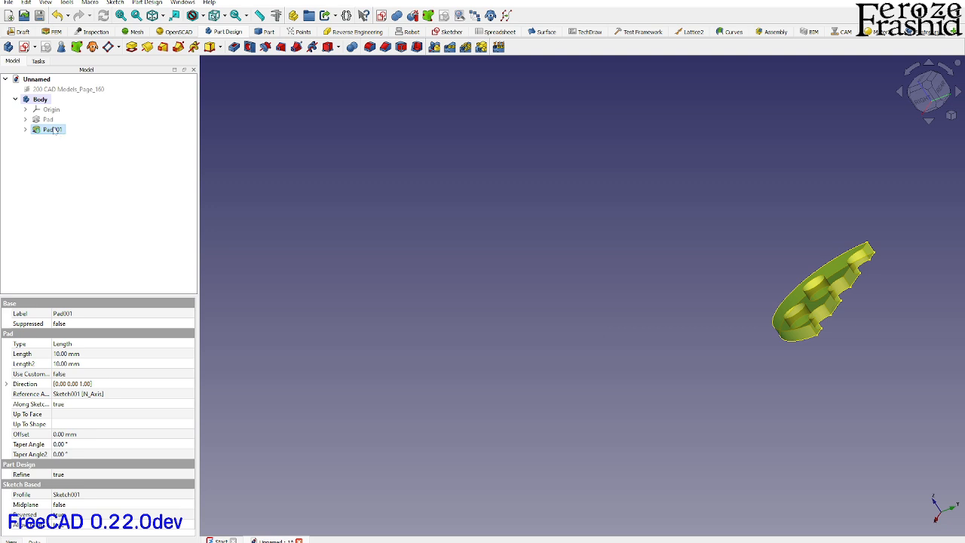
key("Delete")
Examine from several angles where the padded smaller half meets the outline of the larger half's sketch.
scroll(668, 364, "up", 5)
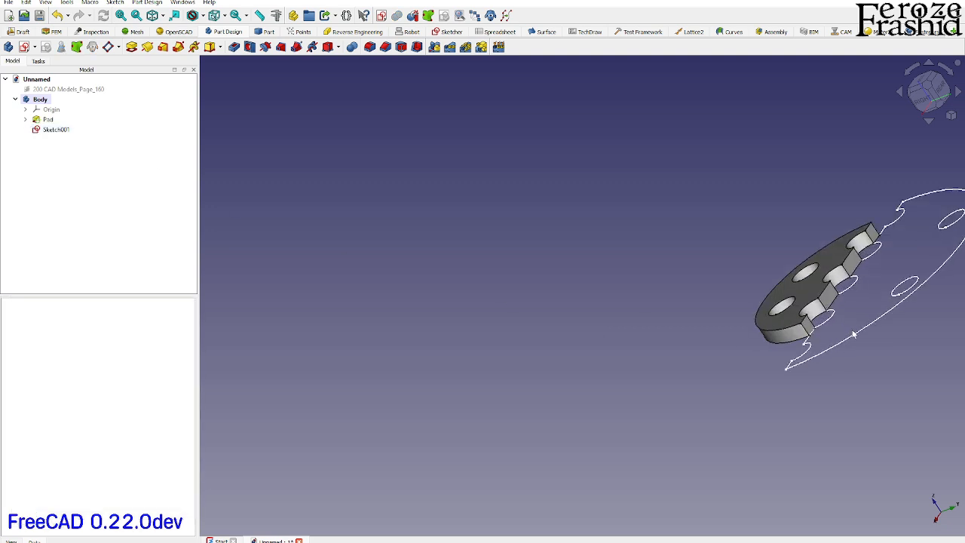
middle_click_drag(667, 364, 728, 367)
scroll(728, 361, "down", 2)
scroll(736, 186, "up", 5)
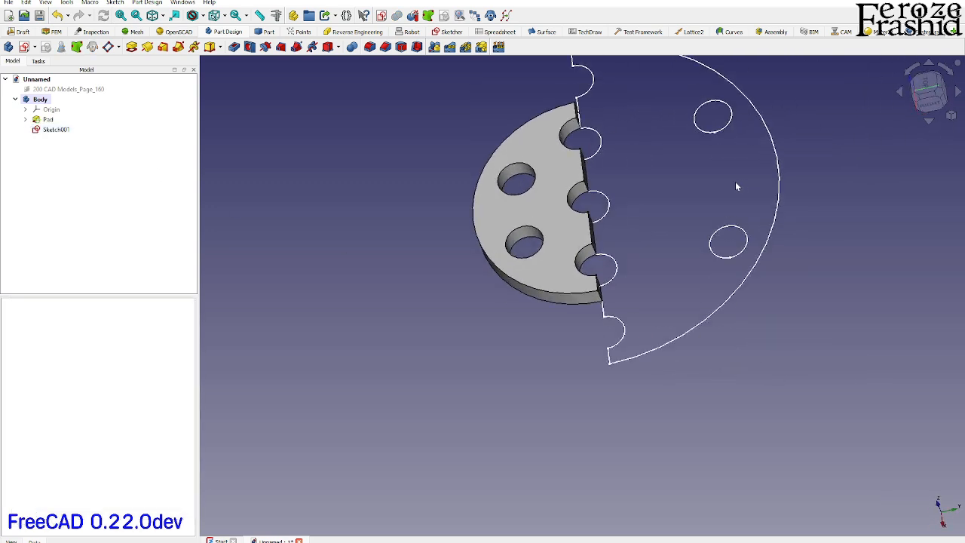
middle_click_drag(730, 198, 620, 198)
scroll(620, 198, "down", 2)
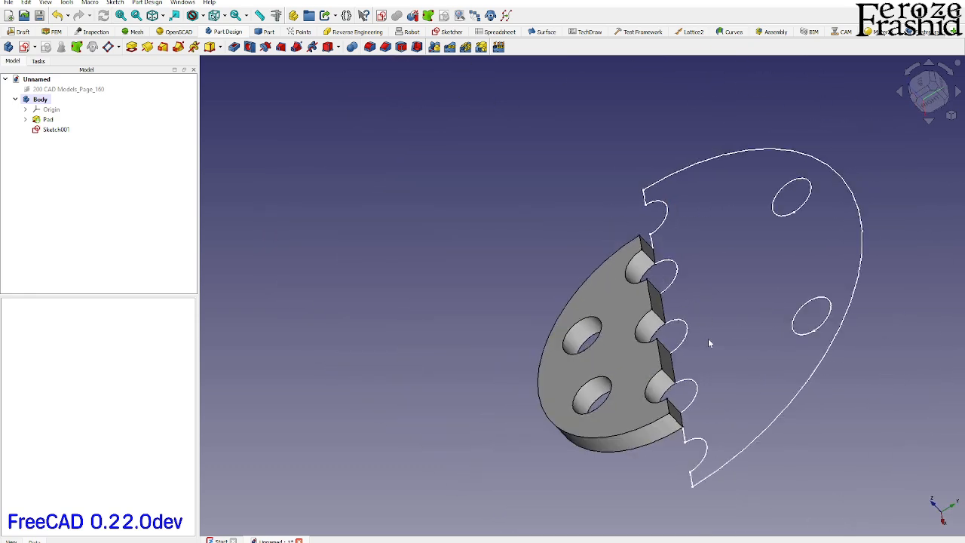
middle_click_drag(709, 339, 692, 350)
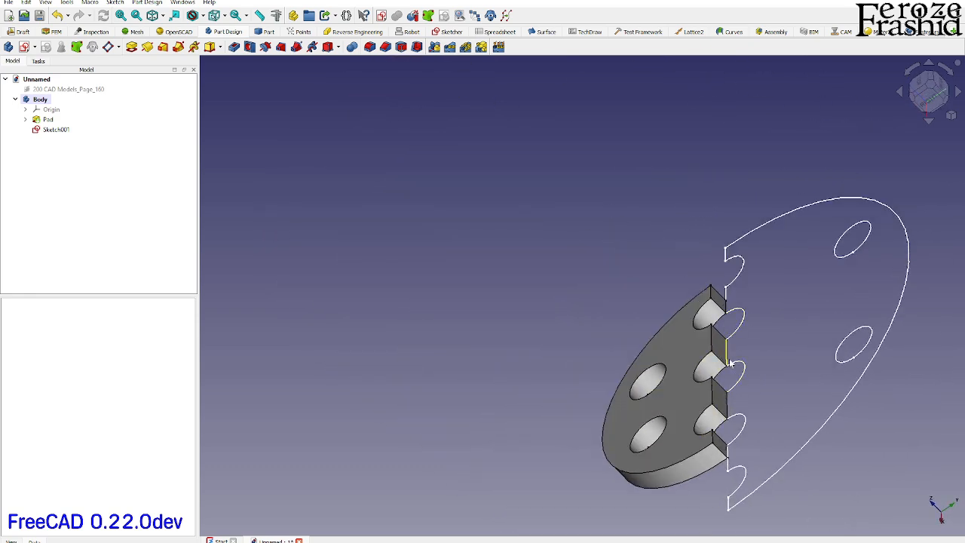
scroll(734, 360, "up", 2)
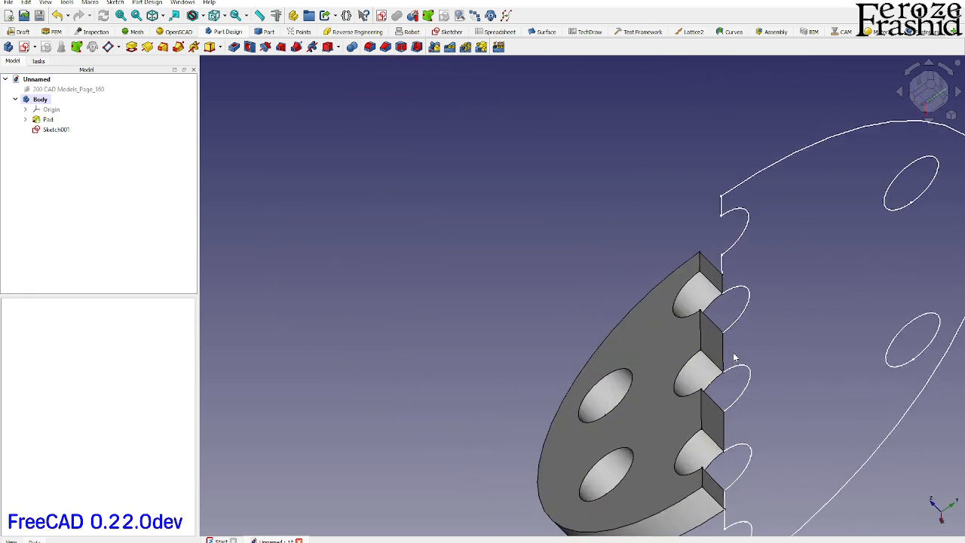
Open the first pad's sketch sksUpperPart for editing and show the reference image behind it.
double_click(55, 130)
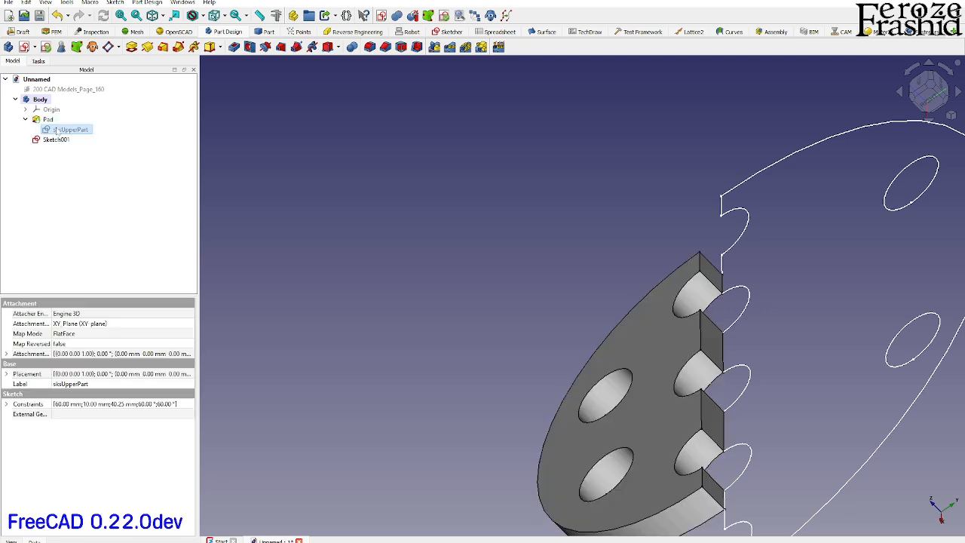
scroll(754, 290, "down", 3)
scroll(546, 311, "down", 1)
scroll(440, 432, "up", 3)
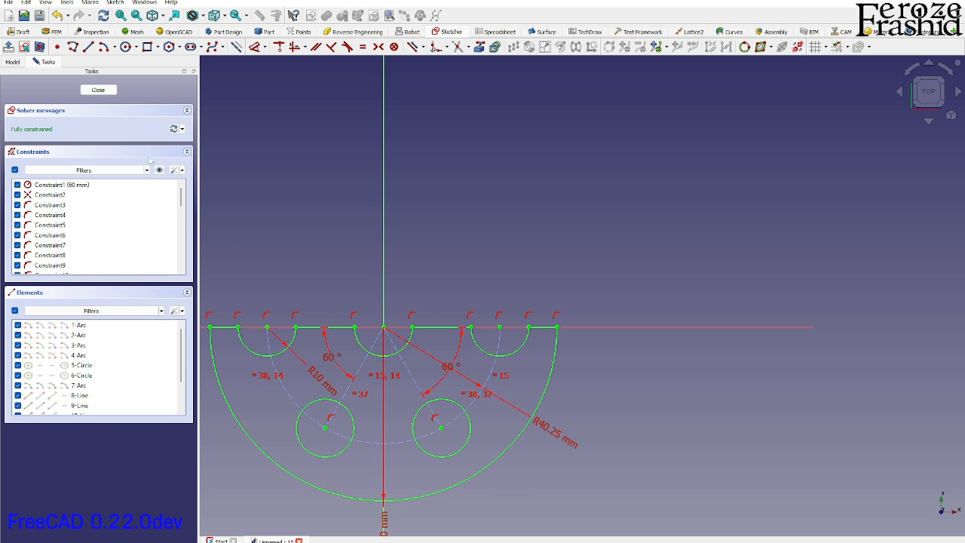
left_click(13, 62)
left_click(52, 91)
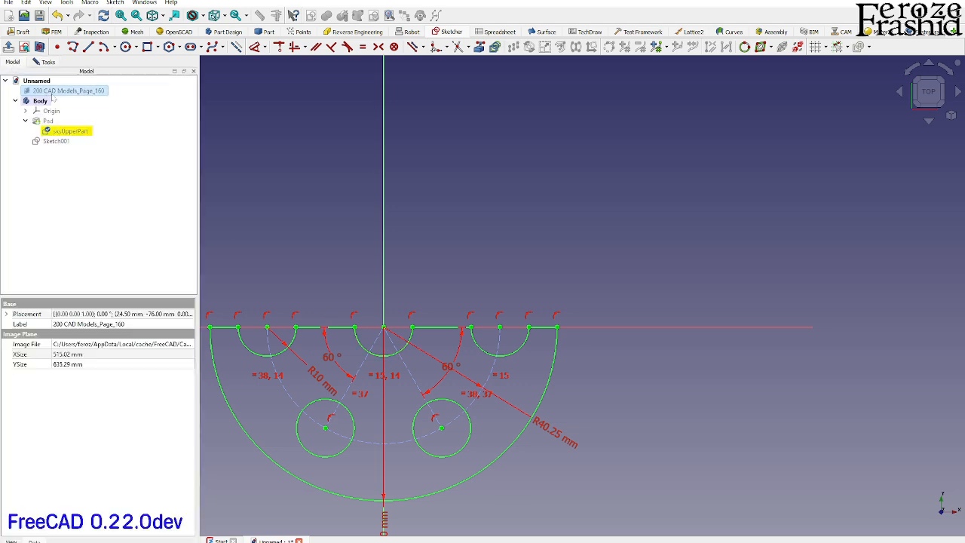
key("space")
scroll(579, 309, "down", 2)
scroll(468, 330, "up", 2)
Delete the central R10 notch arc from the smaller half's sketch.
left_click(465, 342)
left_click(465, 344)
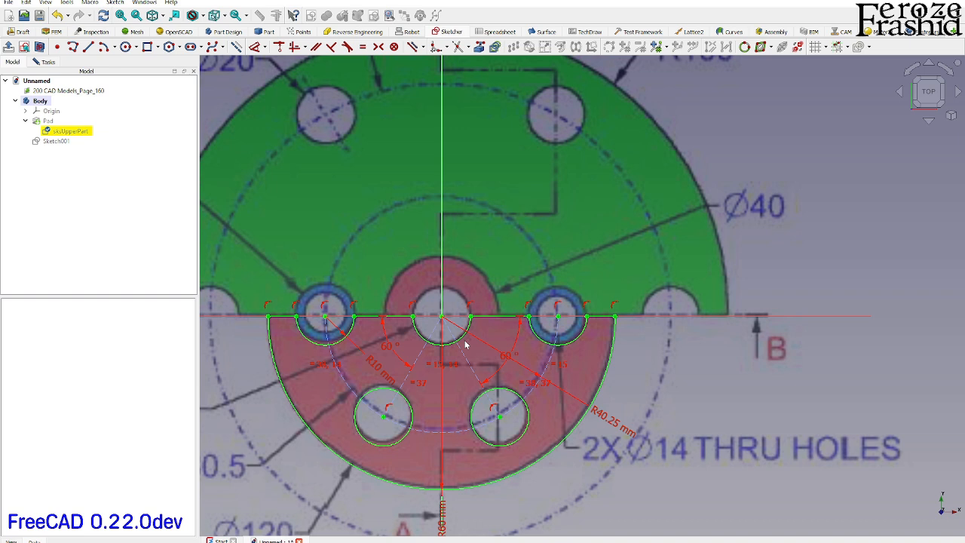
left_click(463, 342)
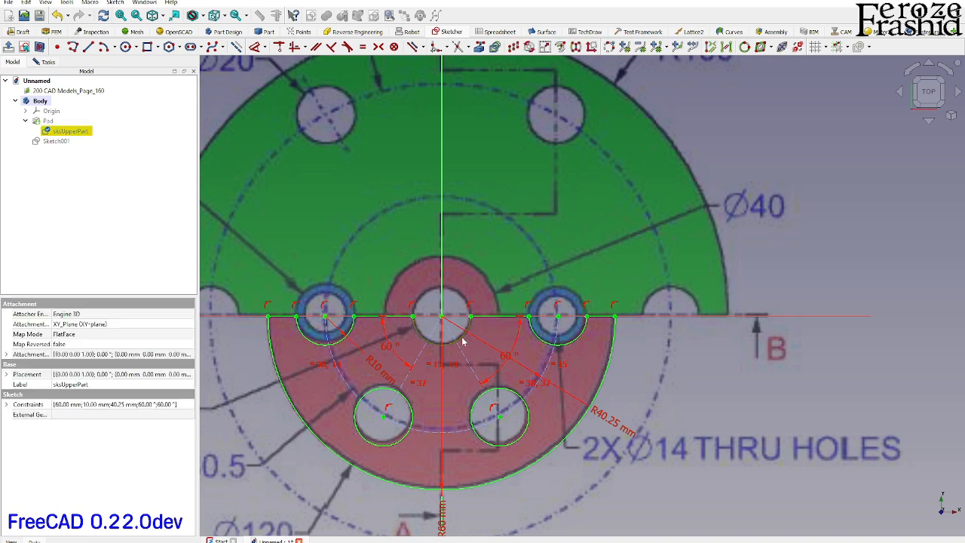
left_click(463, 343)
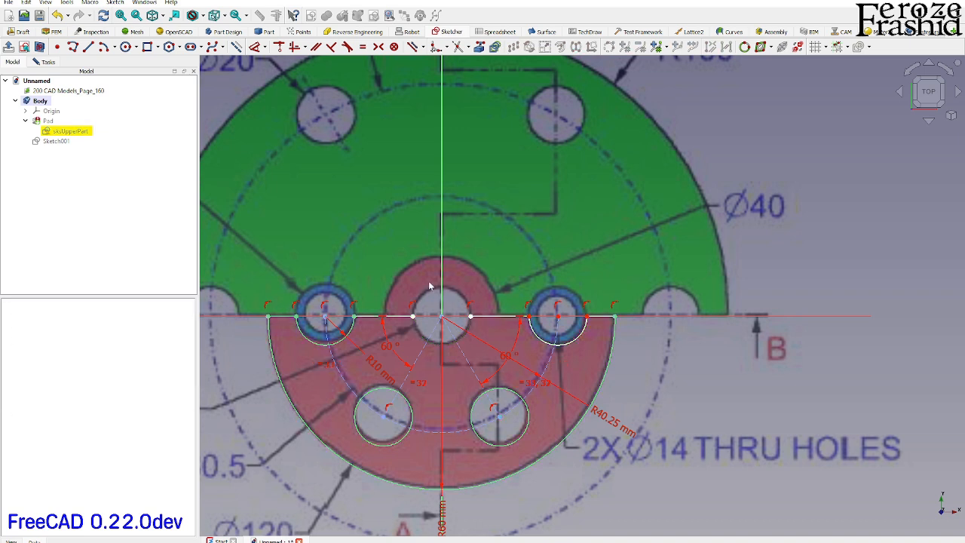
Draw a semicircular arc of about 20 mm radius centred on the origin, above the smaller half's straight edge.
left_click(102, 48)
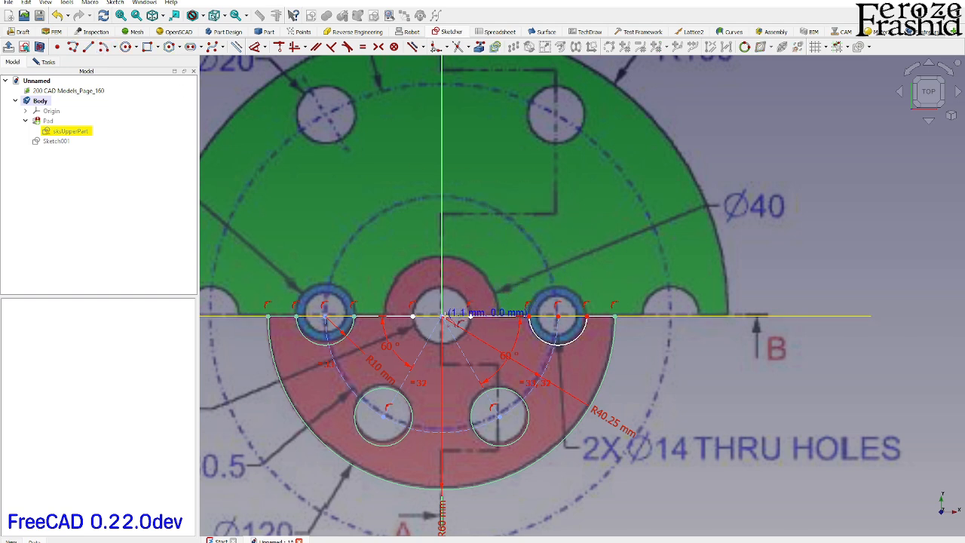
left_click(442, 316)
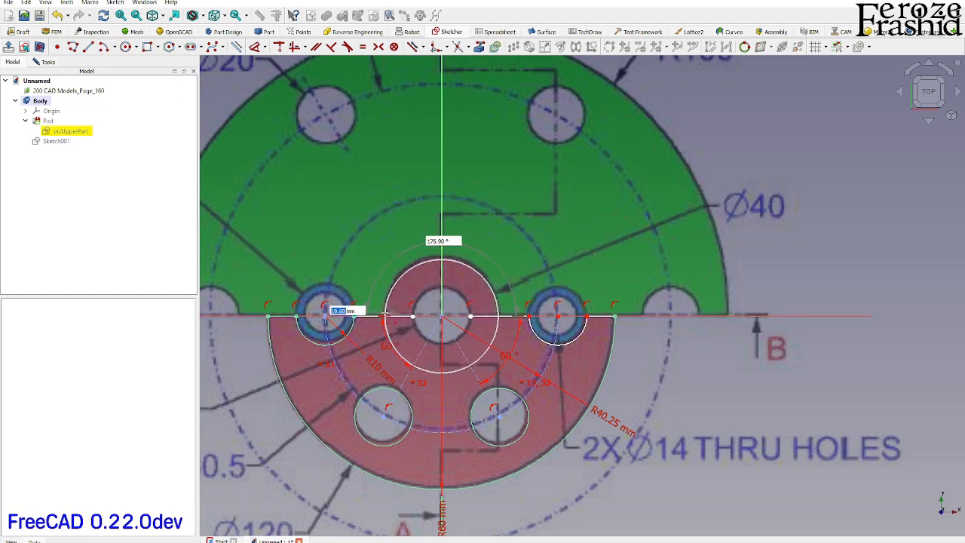
left_click(385, 316)
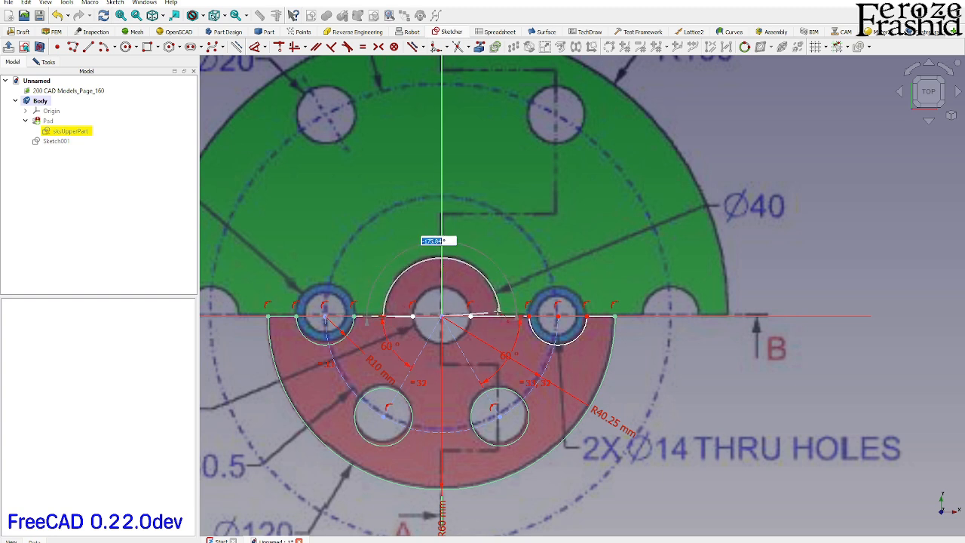
left_click(497, 311)
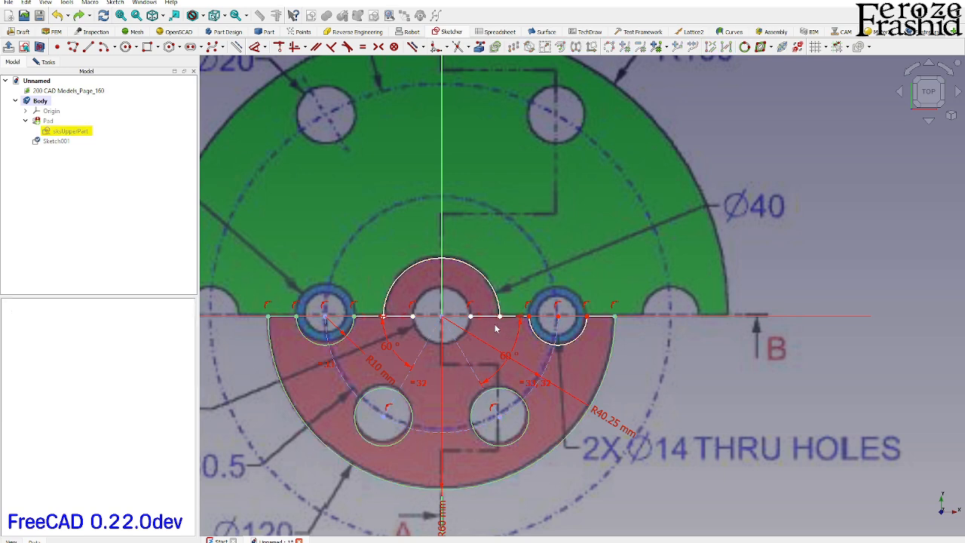
Delete the last two automatic constraints, Constraint36 and Constraint35, that tie the new arc to the straight edges.
scroll(503, 322, "up", 3)
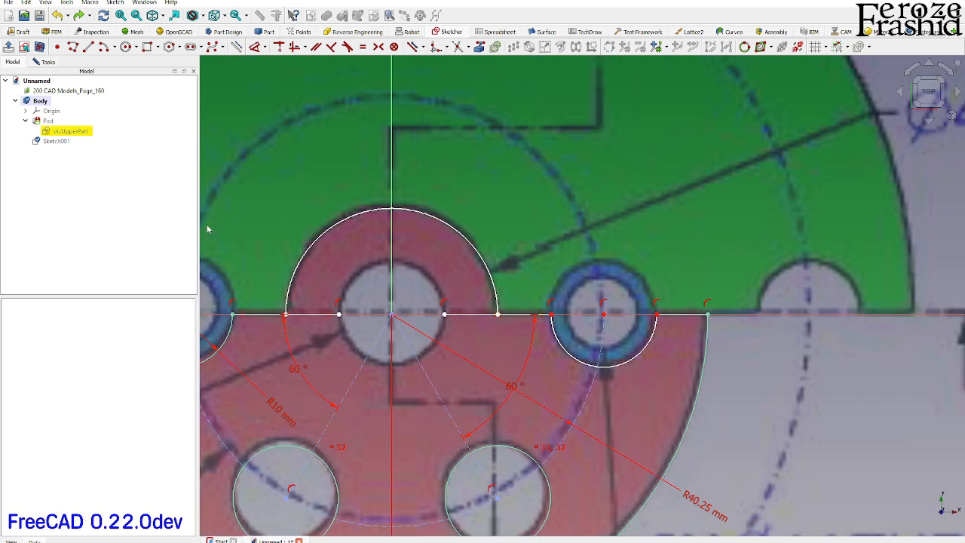
left_click(502, 320)
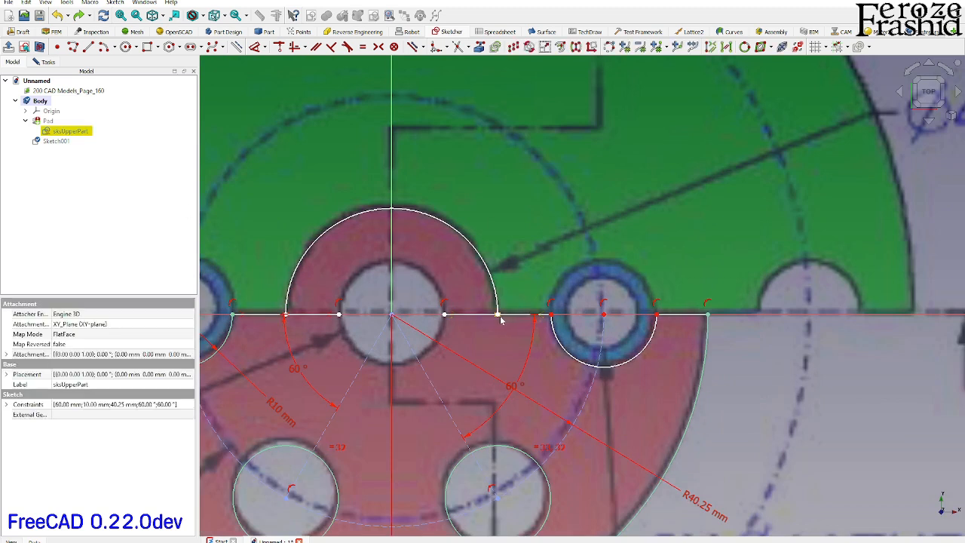
left_click(499, 319)
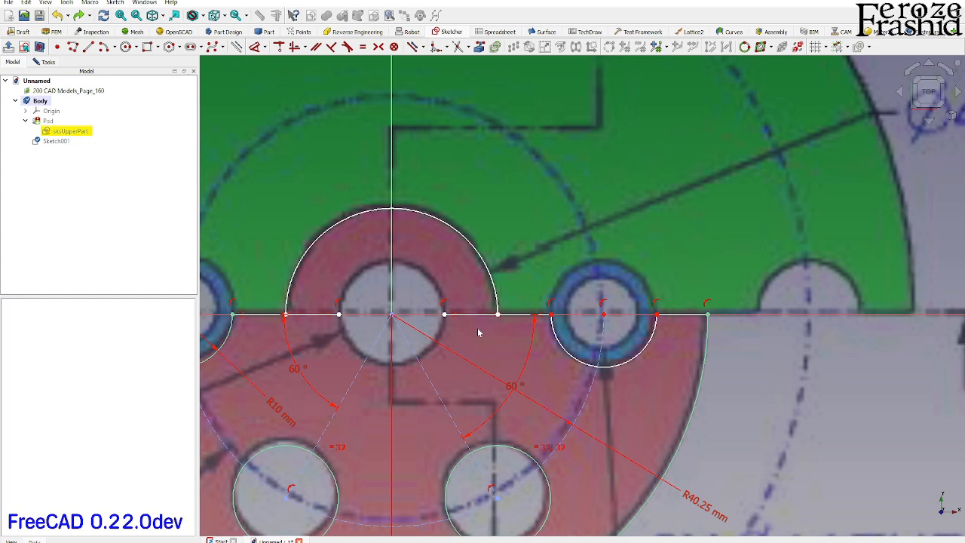
left_click(42, 63)
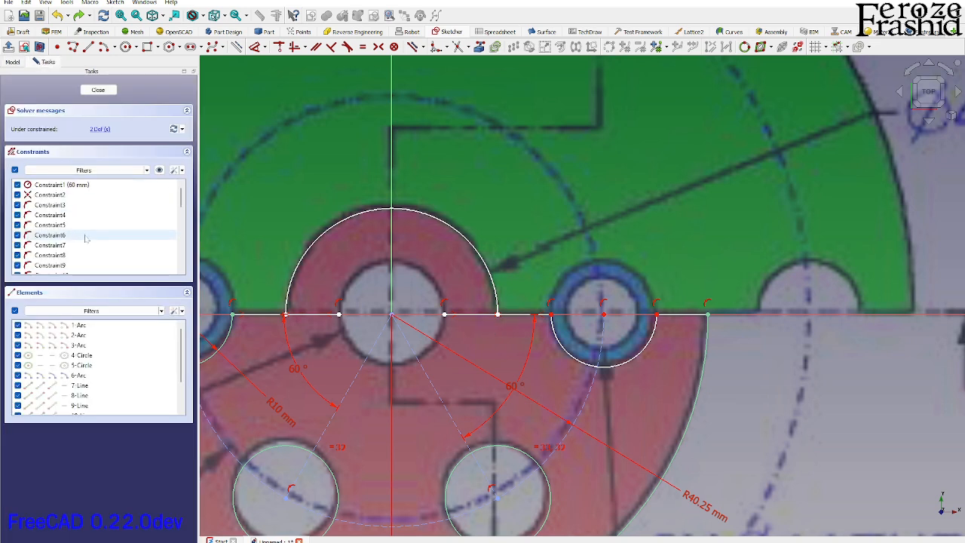
left_click(56, 265)
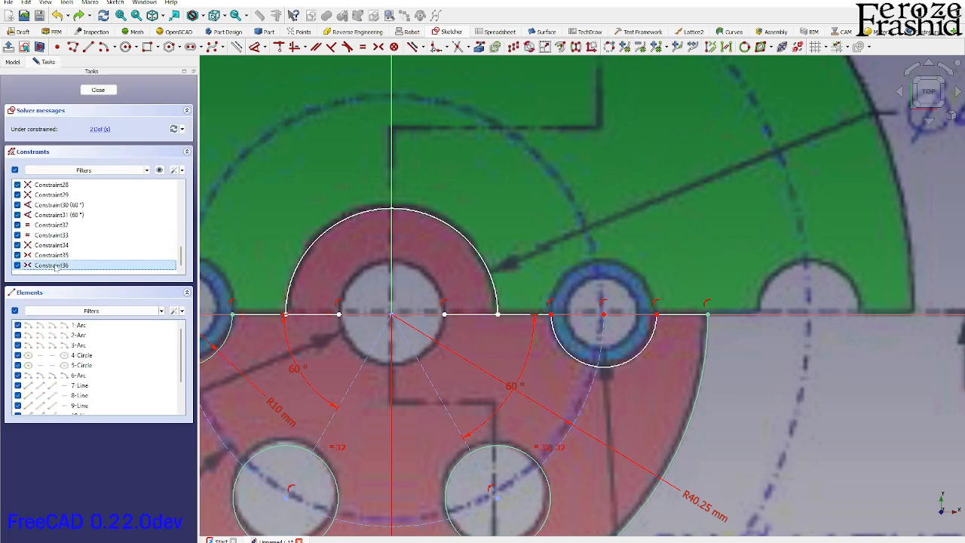
key("Delete")
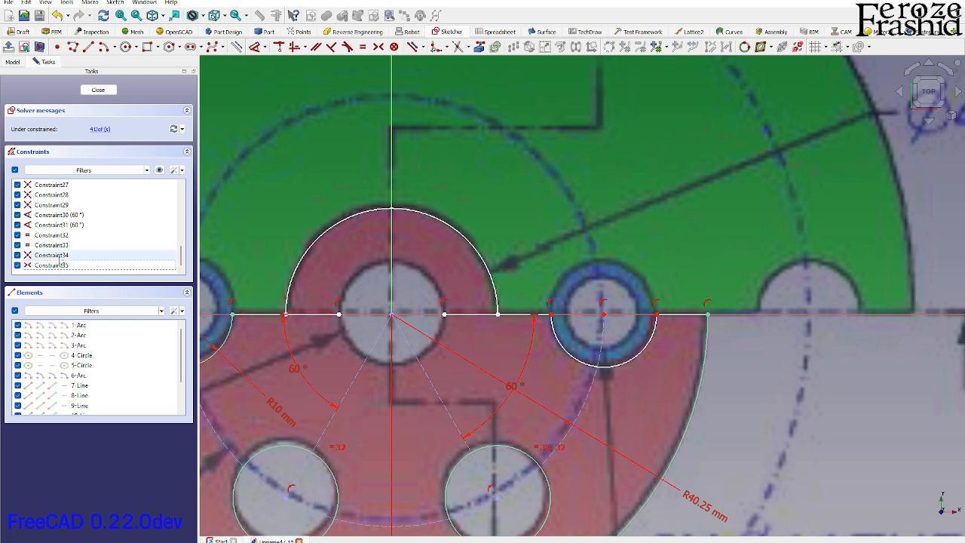
left_click(82, 266)
key("Delete")
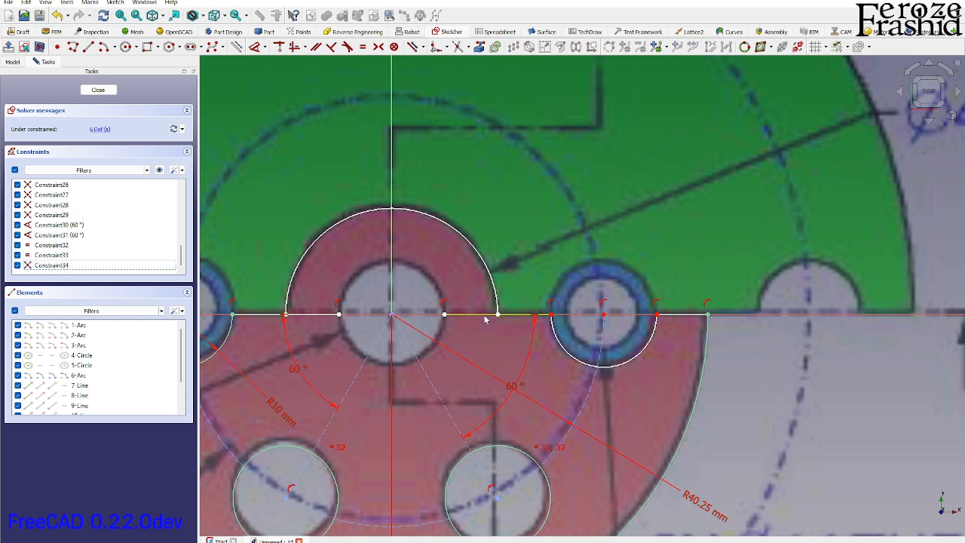
Make the inner ends of both straight edges coincident with the centre arc's ends and stretch the arc to the Ø40 outline.
mouse_move(497, 315)
left_mouse_down()
mouse_move(476, 322)
mouse_move(495, 328)
left_mouse_up()
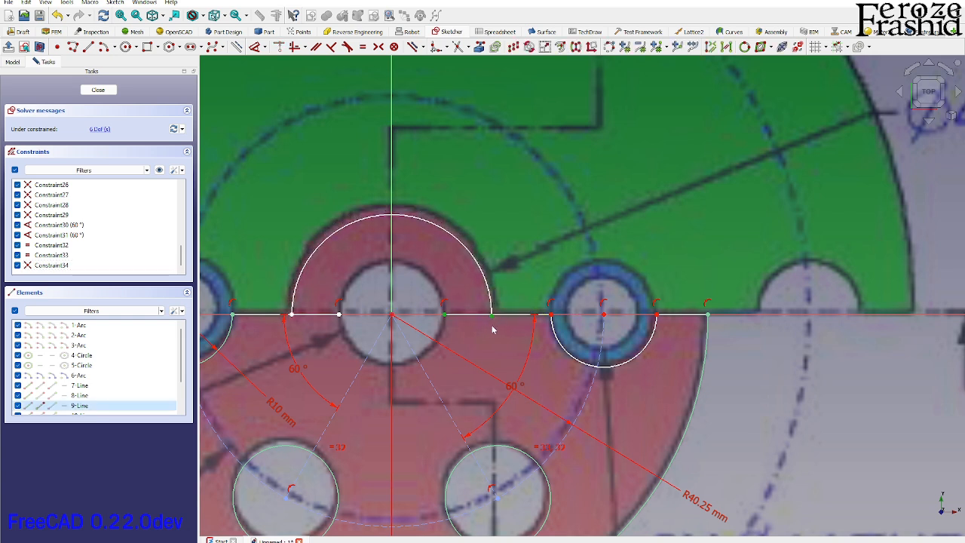
key("c")
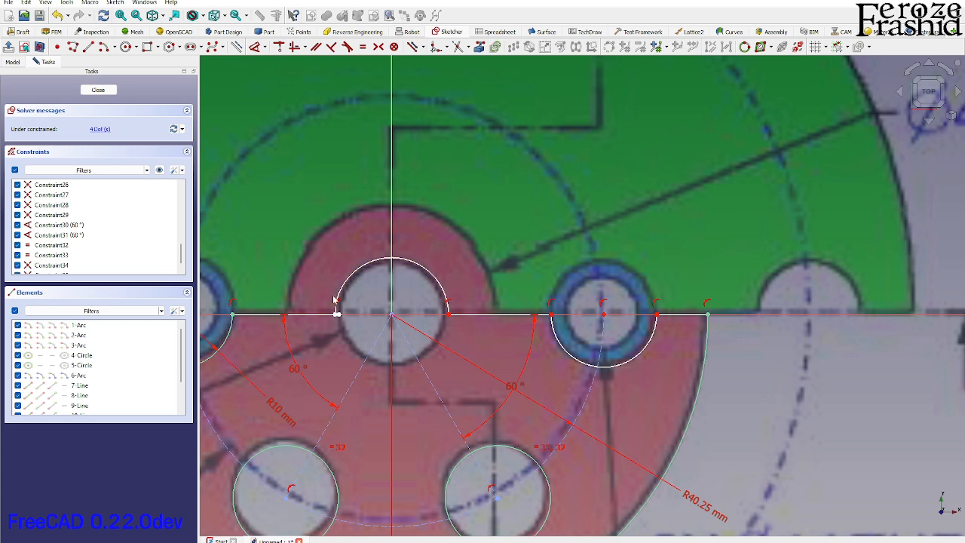
left_click_drag(326, 311, 354, 326)
key("c")
left_click_drag(375, 262, 382, 213)
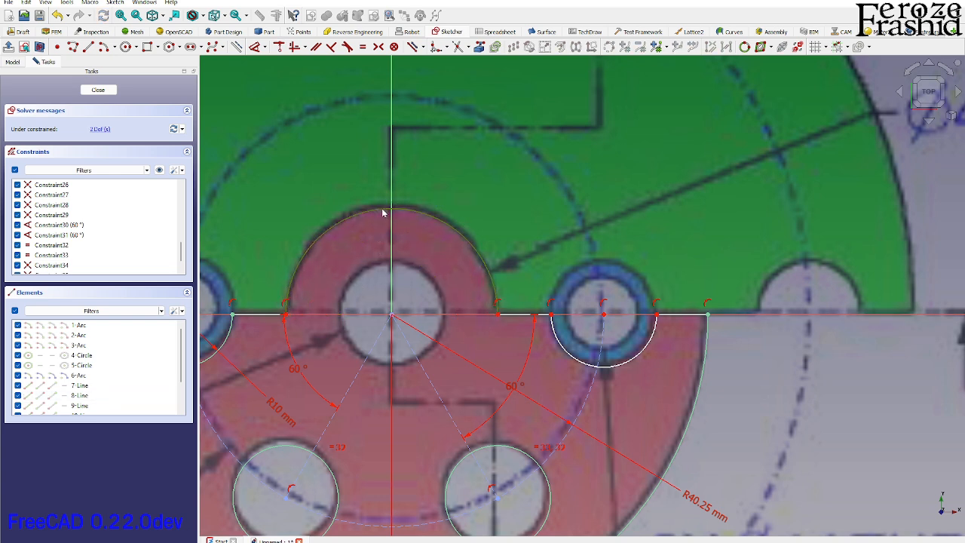
Constrain the centre arc's radius to 20 mm.
left_click(463, 240)
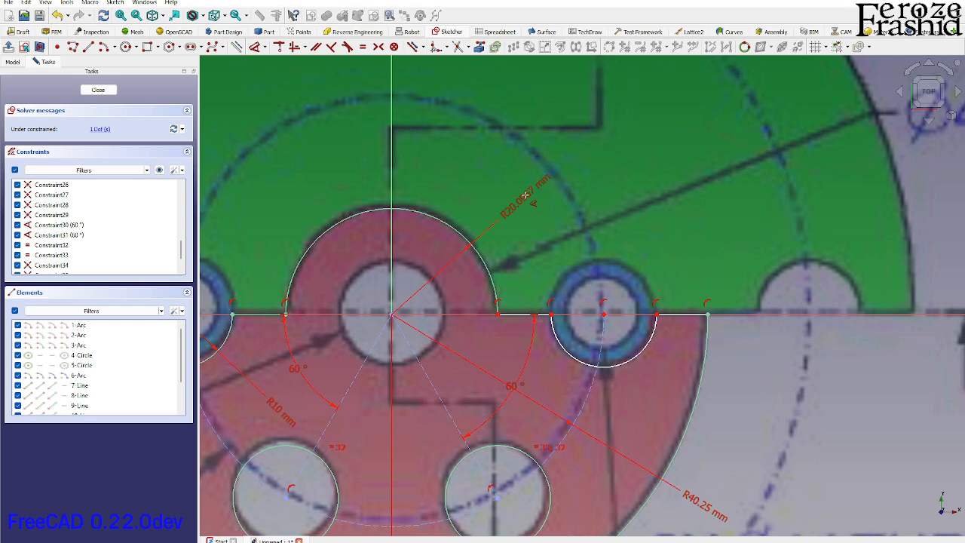
left_click(528, 200)
key("Return")
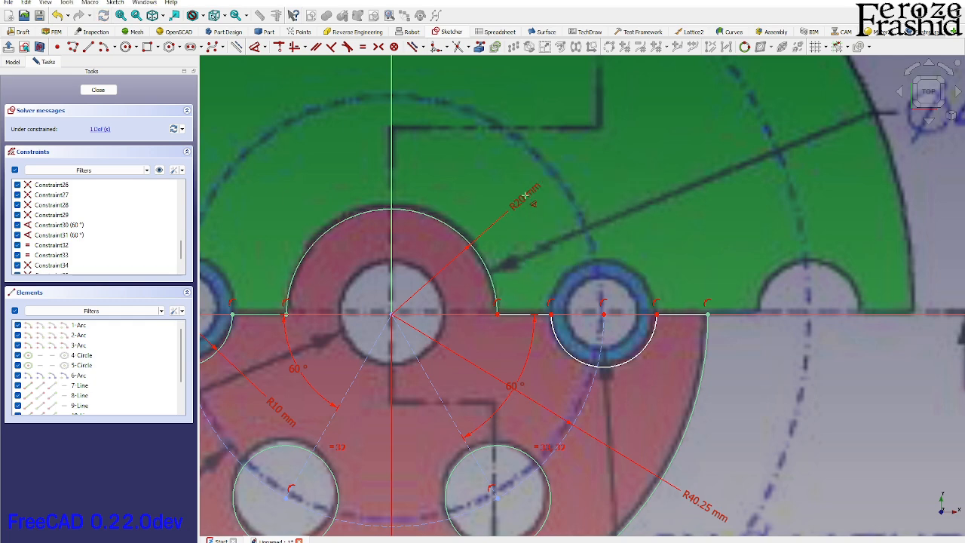
Make the two side notch arcs equal in radius and close the sketch.
scroll(526, 196, "down", 5)
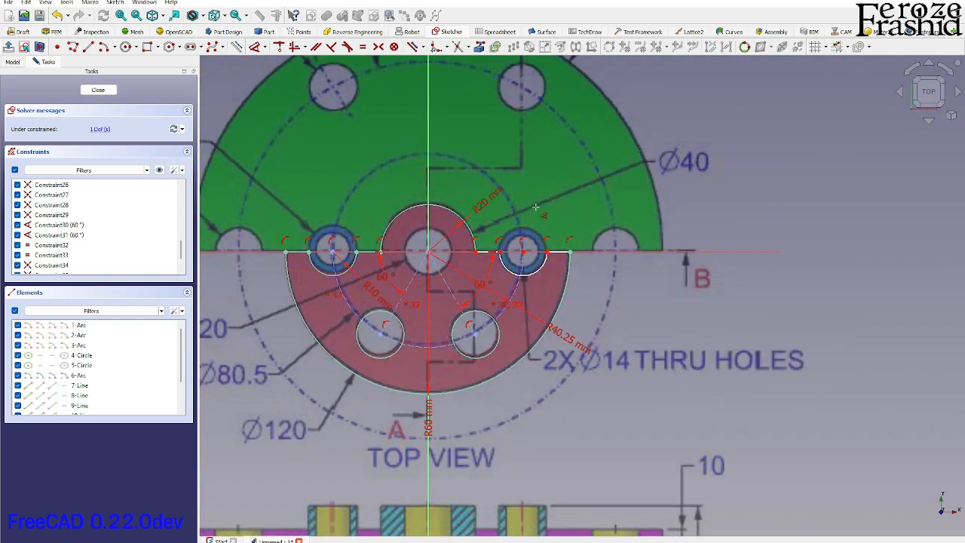
scroll(598, 208, "down", 3)
scroll(522, 210, "up", 3)
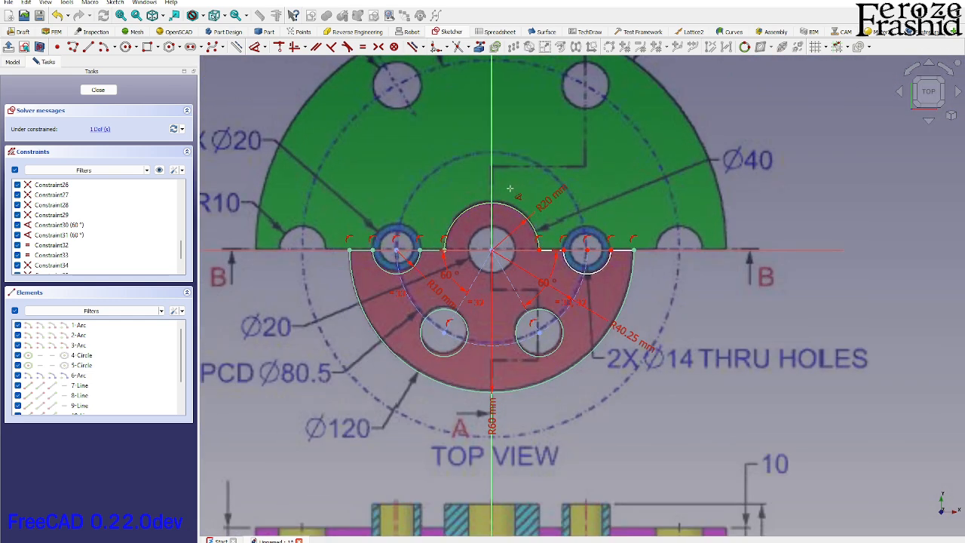
scroll(533, 218, "up", 2)
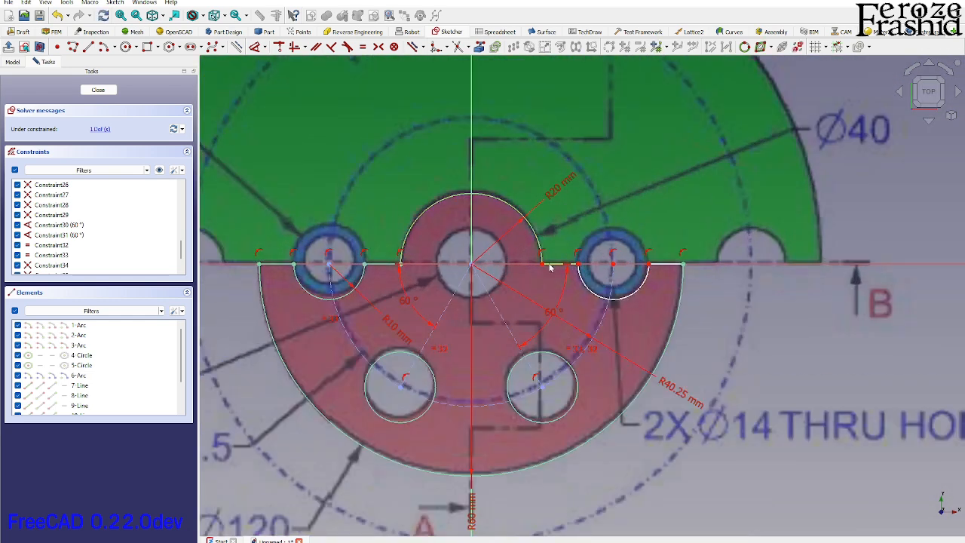
left_click(650, 278)
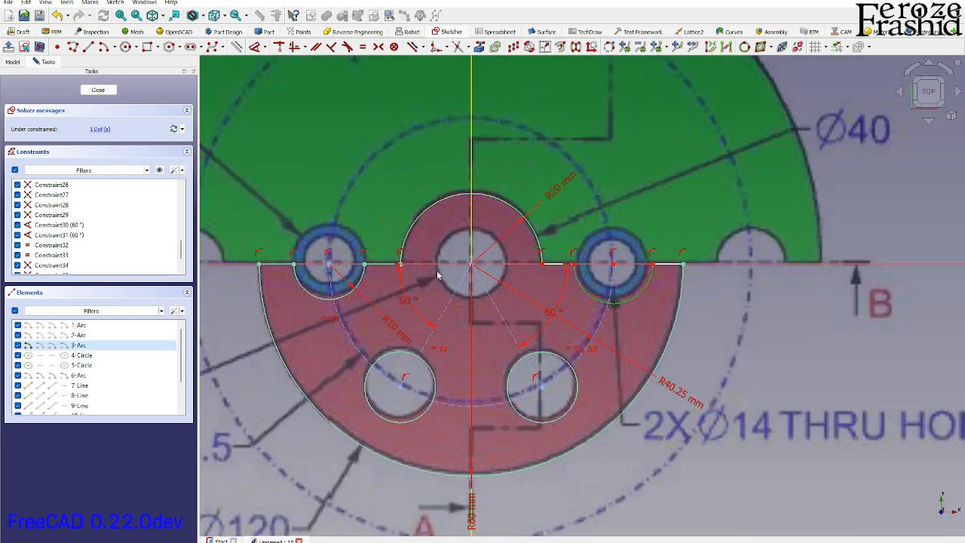
left_click(364, 277)
key("e")
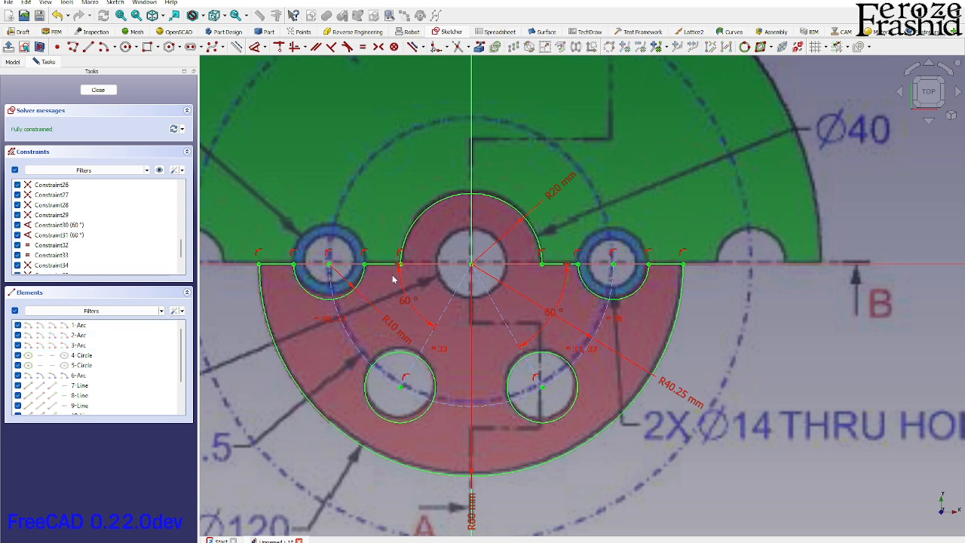
left_click(107, 94)
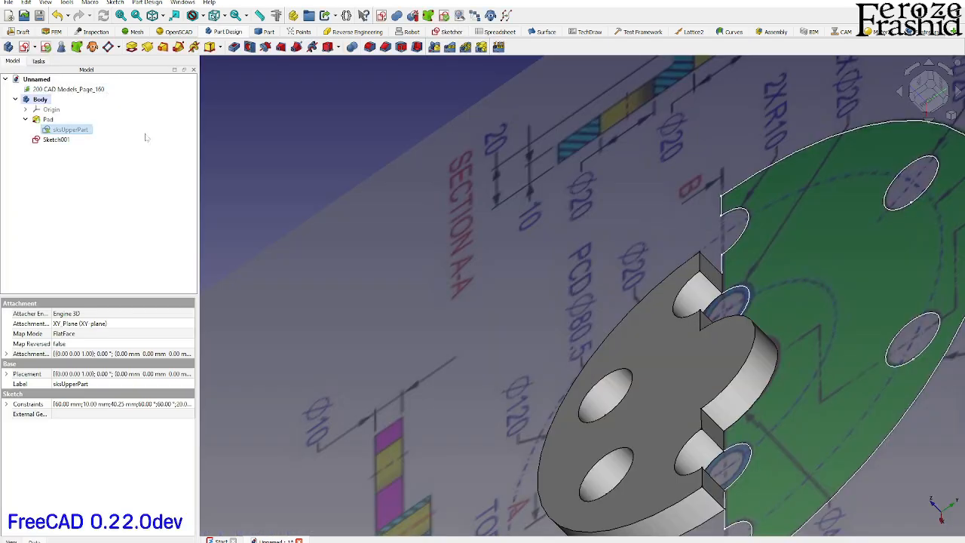
Reopen sksUpperPart, add a 20 mm diameter circle centred on the origin, and close the sketch.
scroll(321, 175, "down", 3)
middle_click_drag(535, 273, 552, 273)
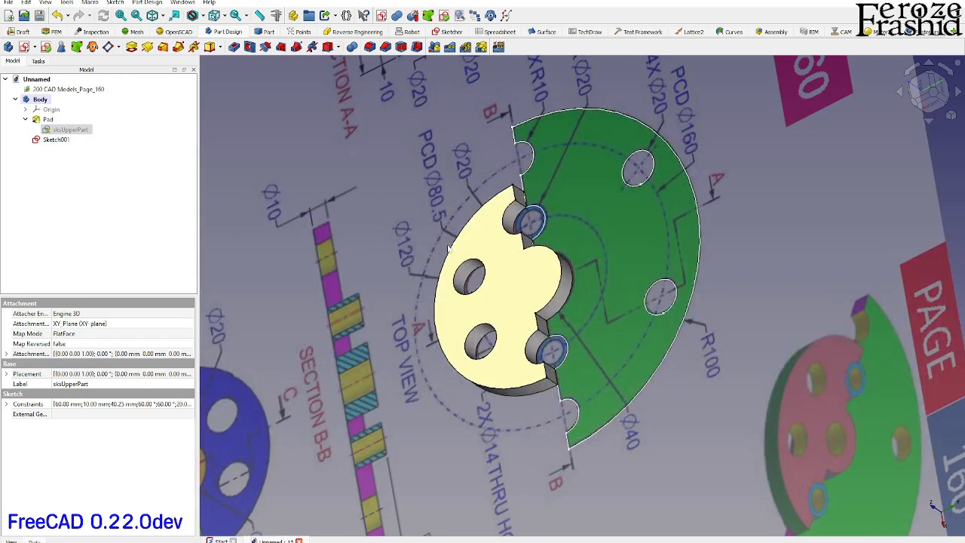
left_click(47, 140)
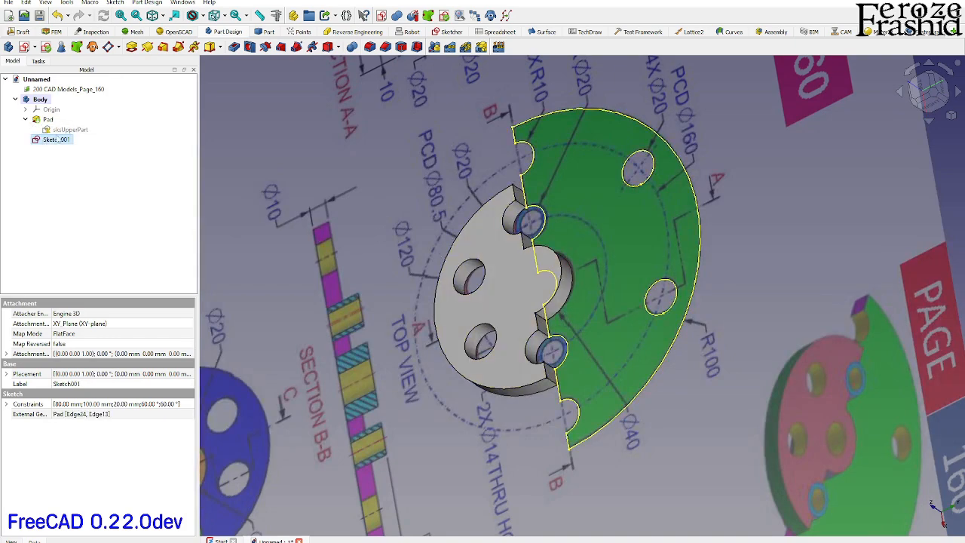
double_click(50, 139)
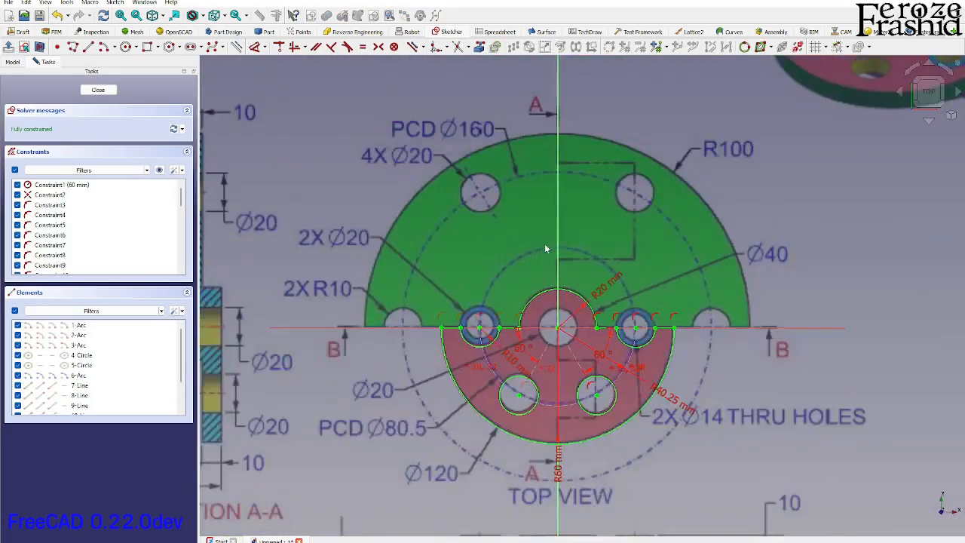
left_click(126, 46)
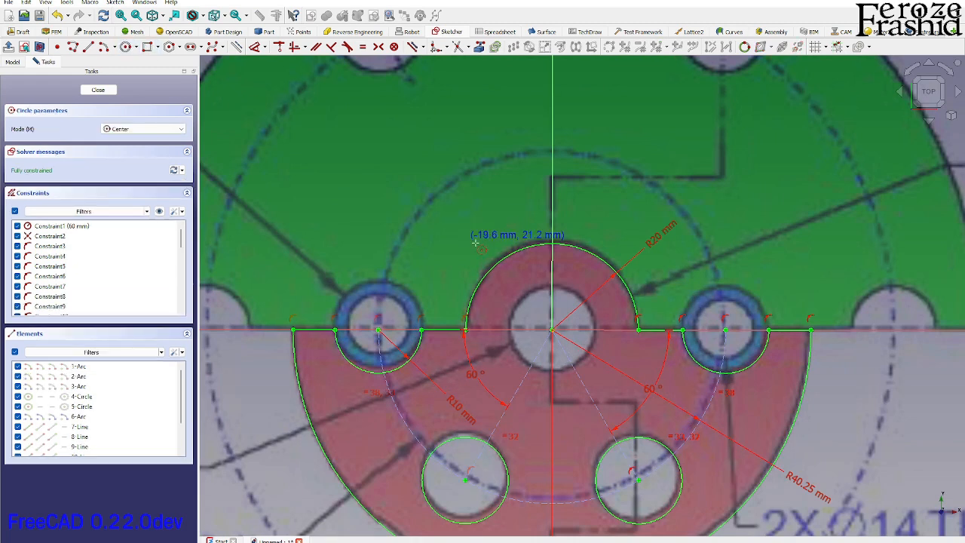
left_click(553, 330)
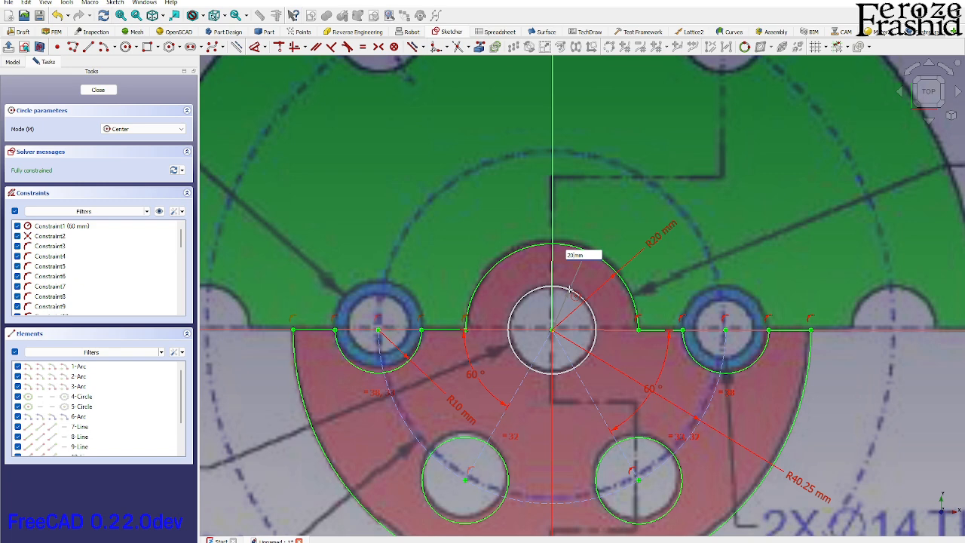
left_click(571, 290)
scroll(571, 290, "down", 3)
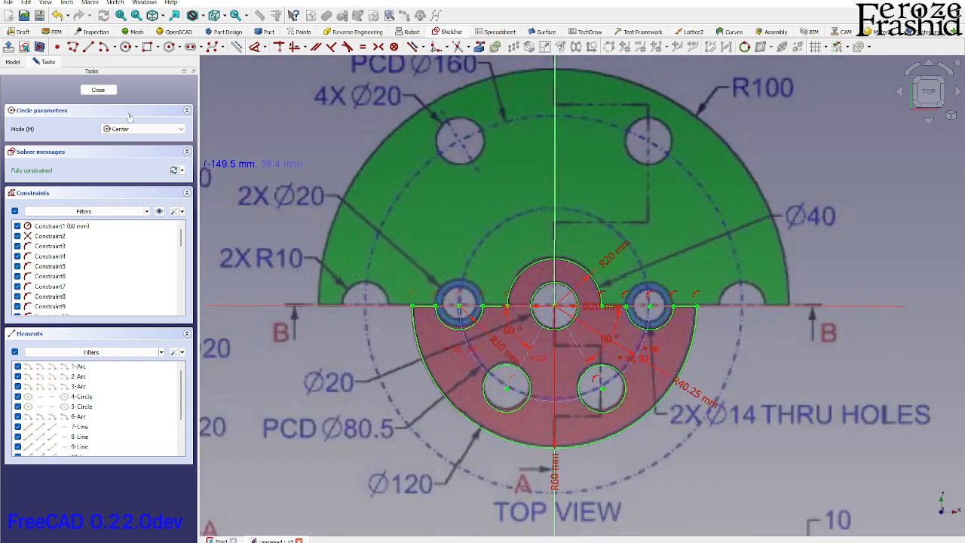
left_click(98, 90)
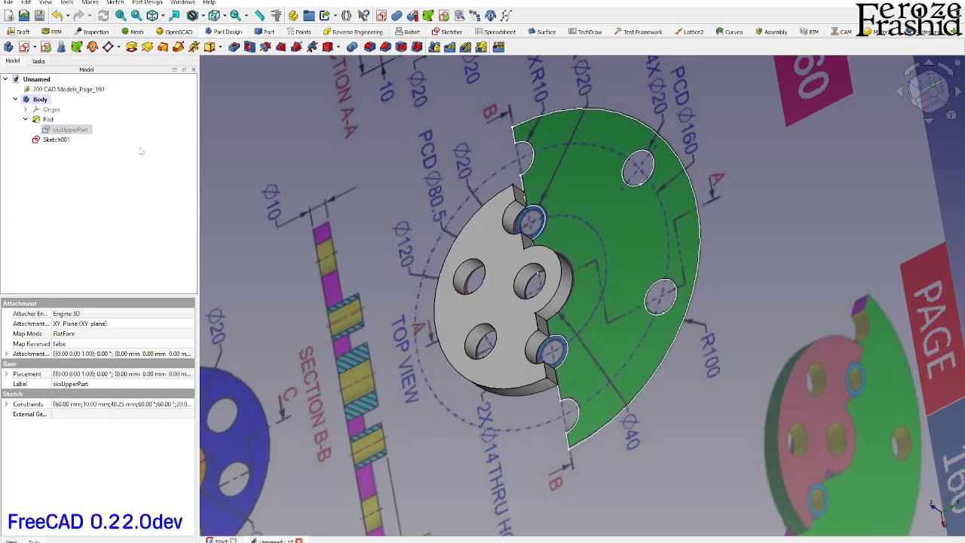
Pad Sketch001 10 mm in the reversed direction.
left_click(60, 140)
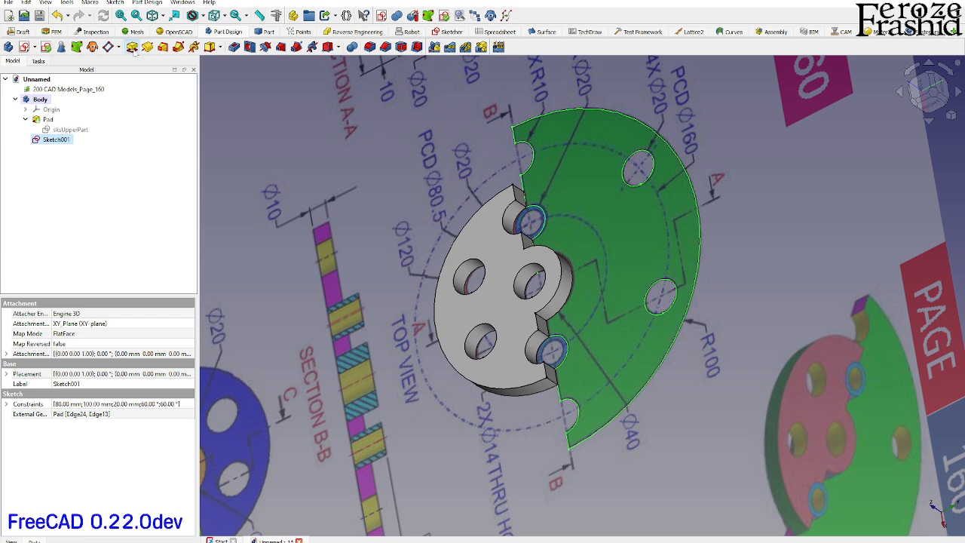
left_click(132, 46)
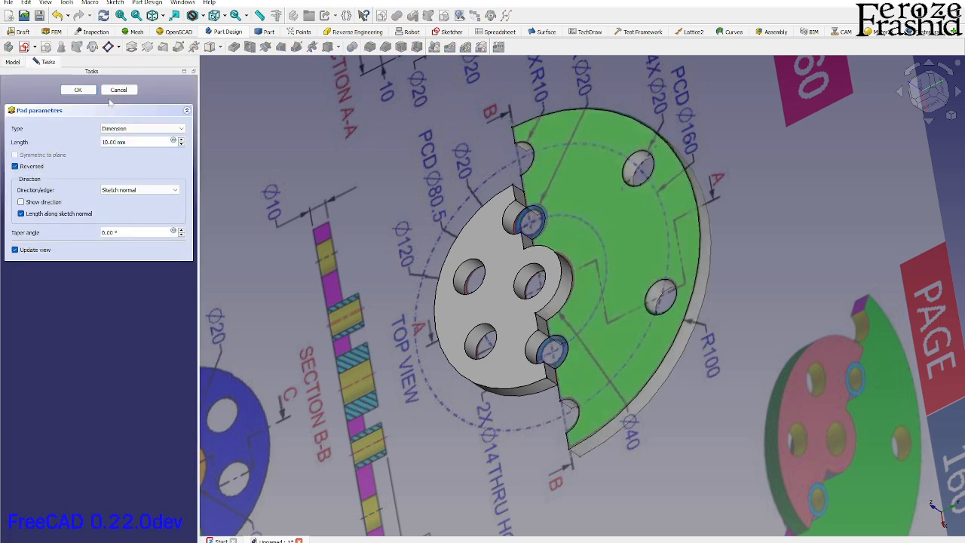
left_click(79, 91)
Hide the reference image plane.
middle_click_drag(801, 412, 496, 253)
left_click(790, 392)
key("space")
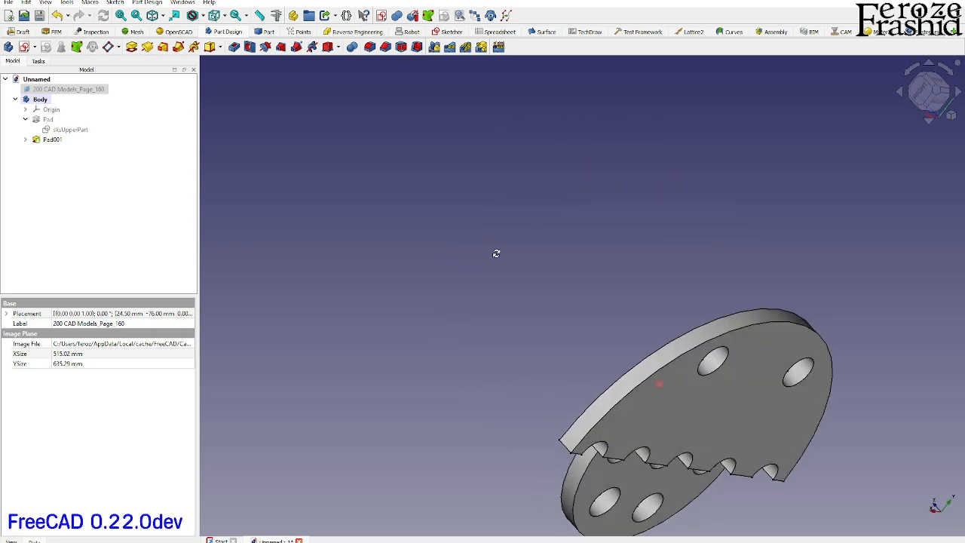
Examine from several angles how the two padded halves meet at the side notches and the central bore.
scroll(701, 452, "up", 2)
middle_click_drag(650, 410, 603, 404)
middle_click_drag(607, 456, 603, 426)
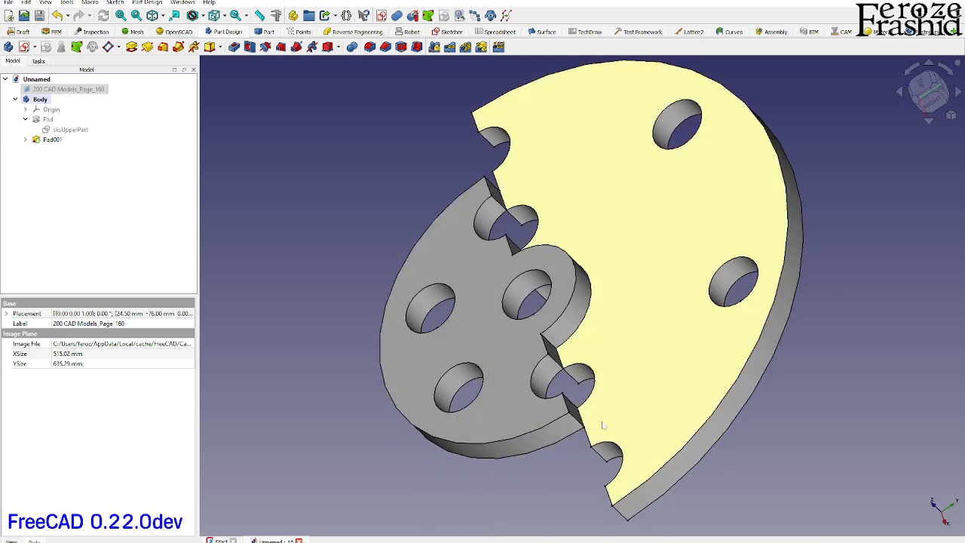
left_click(560, 364)
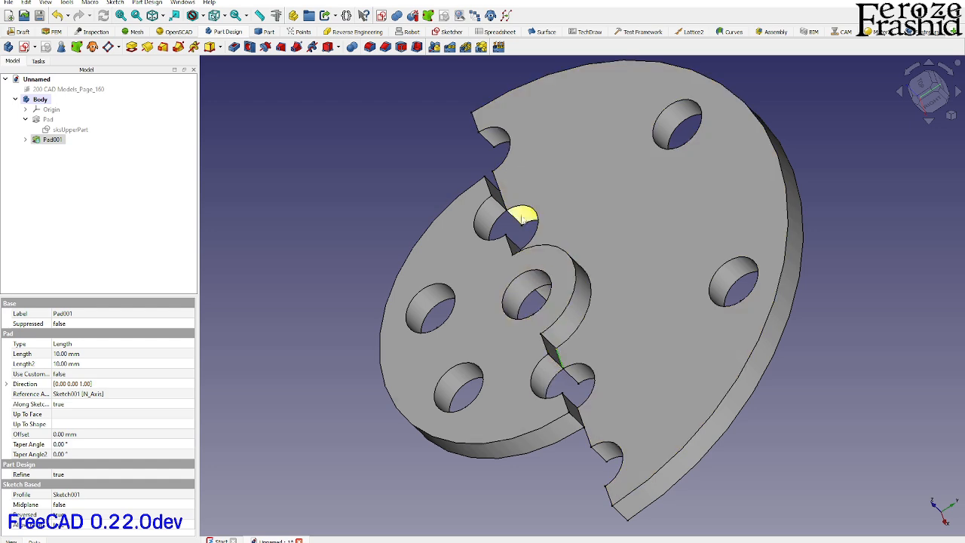
middle_click_drag(532, 228, 528, 301)
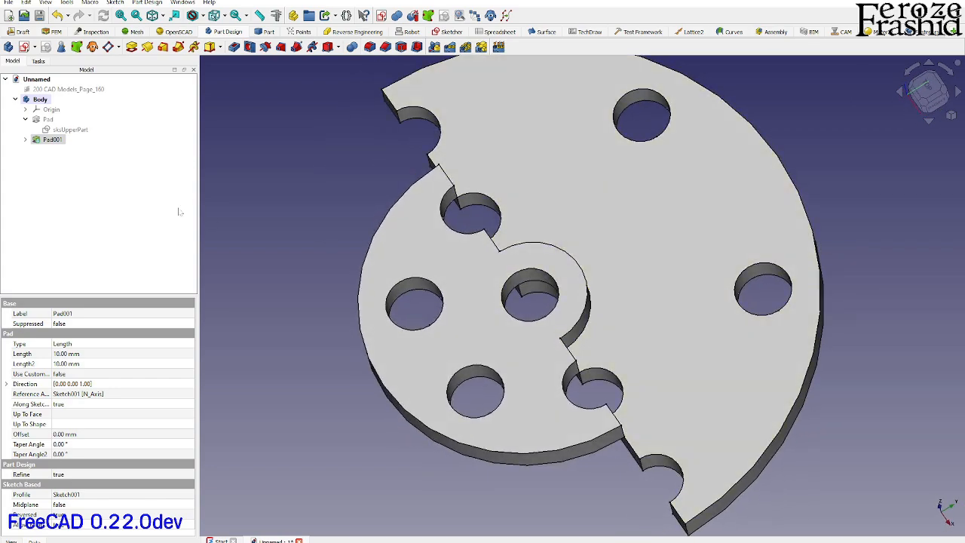
Compare the padded halves with the reference image, and examine the stepped joint from above and both sides with the image hidden.
left_click(68, 89)
key("space")
middle_click_drag(532, 405, 562, 359)
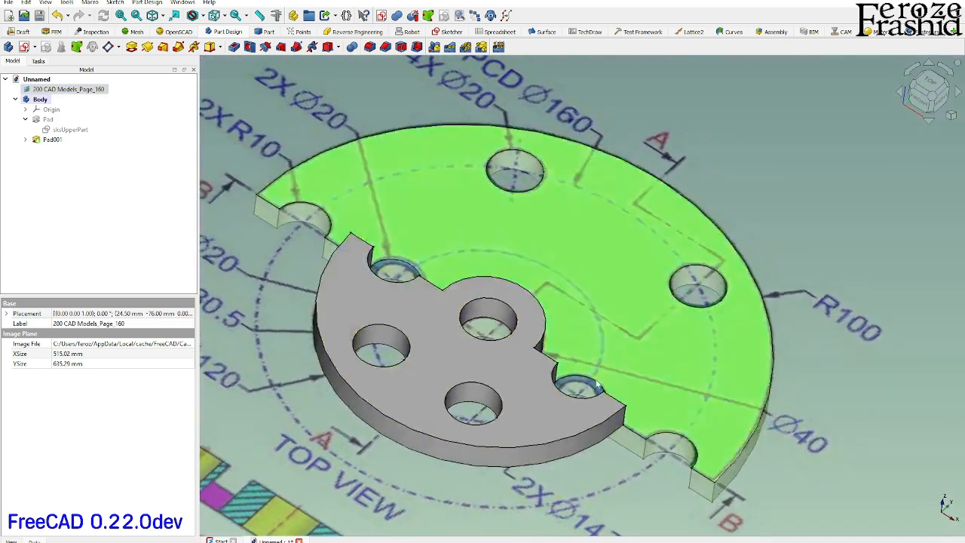
scroll(446, 379, "down", 3)
middle_click_drag(444, 379, 425, 427)
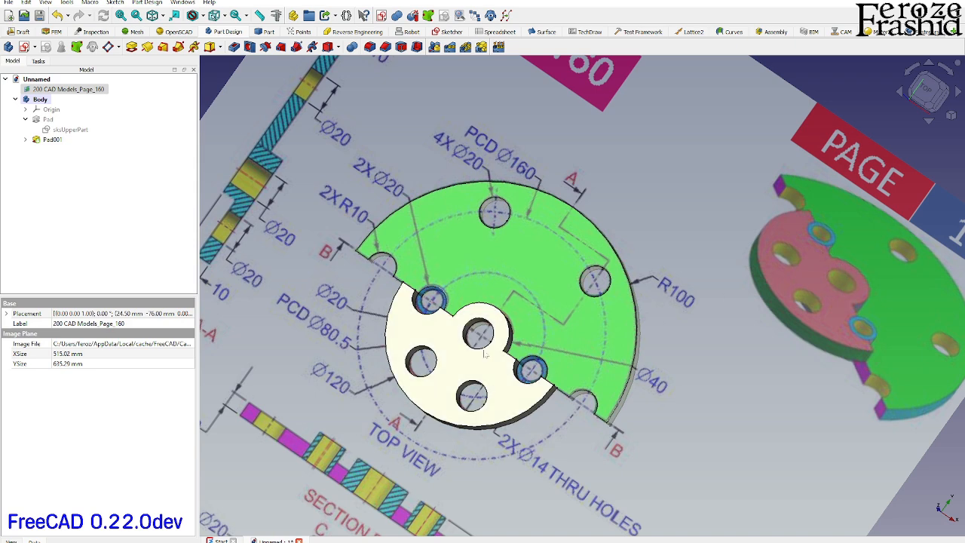
middle_click_drag(505, 362, 523, 291)
key("space")
mouse_move(549, 406)
middle_mouse_down()
mouse_move(547, 337)
mouse_move(543, 407)
middle_mouse_up()
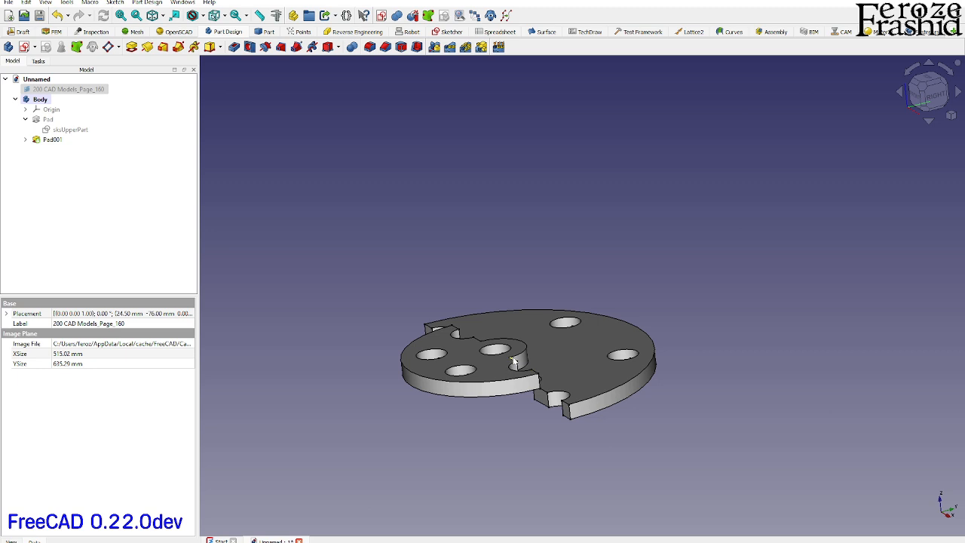
middle_click_drag(513, 362, 524, 386)
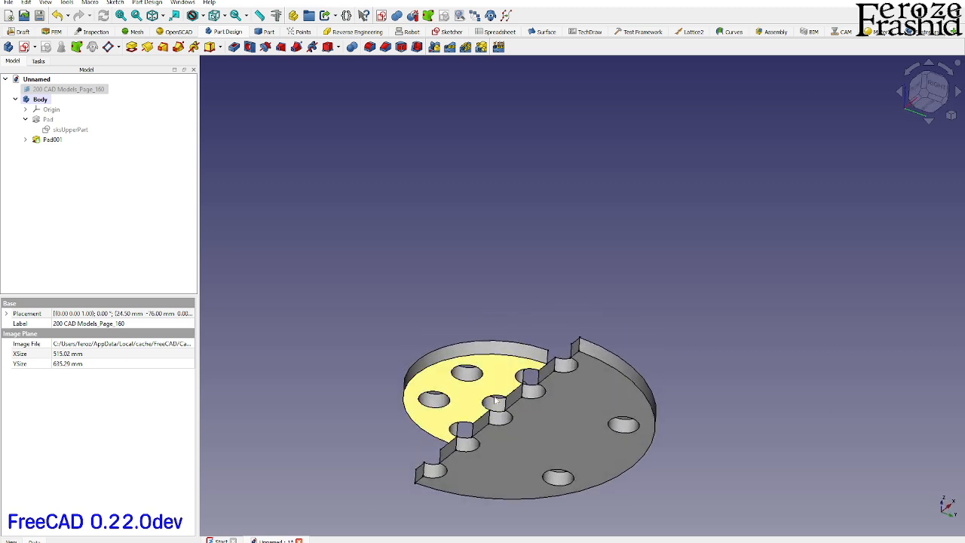
middle_click_drag(517, 425, 540, 500)
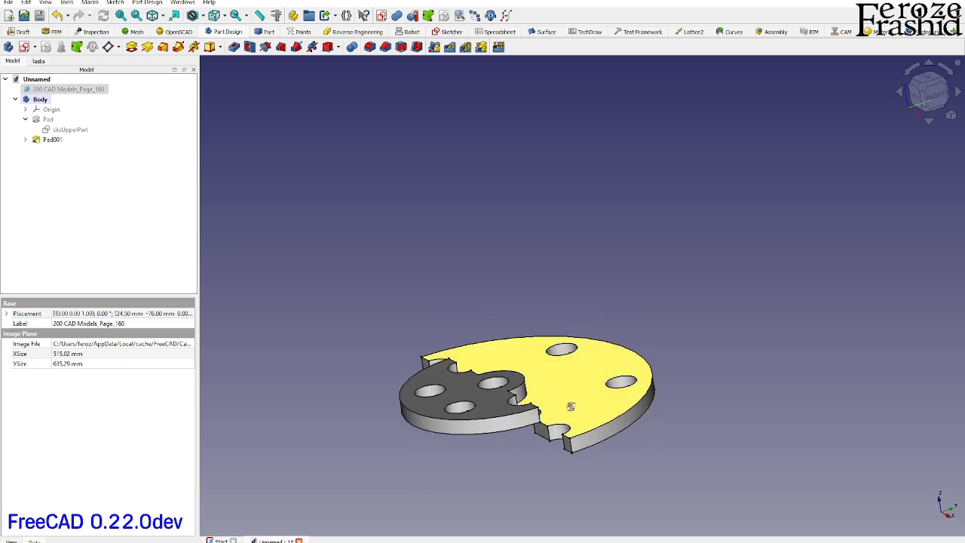
Open Sketch001 of the second pad for editing and hide the first pad.
key("0")
left_click(25, 140)
double_click(57, 149)
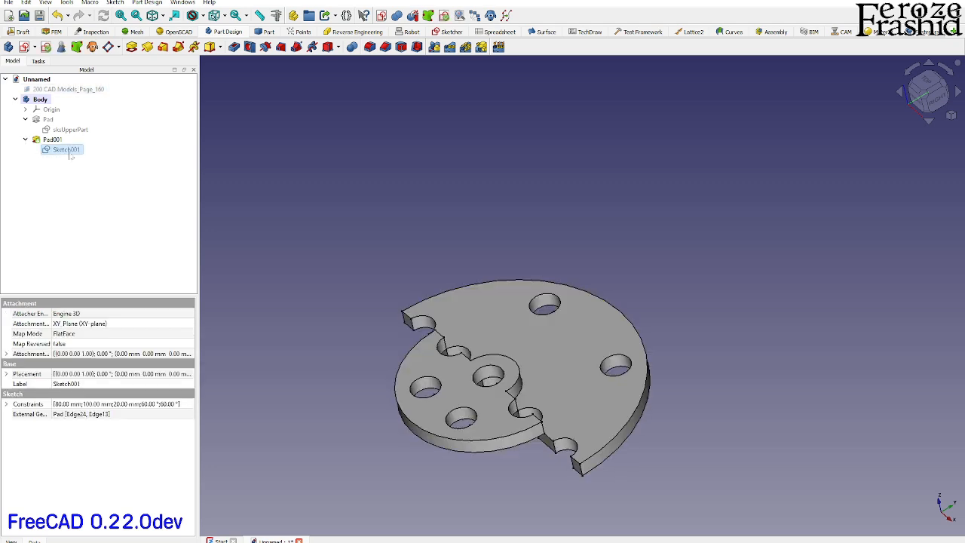
left_click(11, 65)
left_click(48, 121)
key("space")
scroll(458, 395, "up", 3)
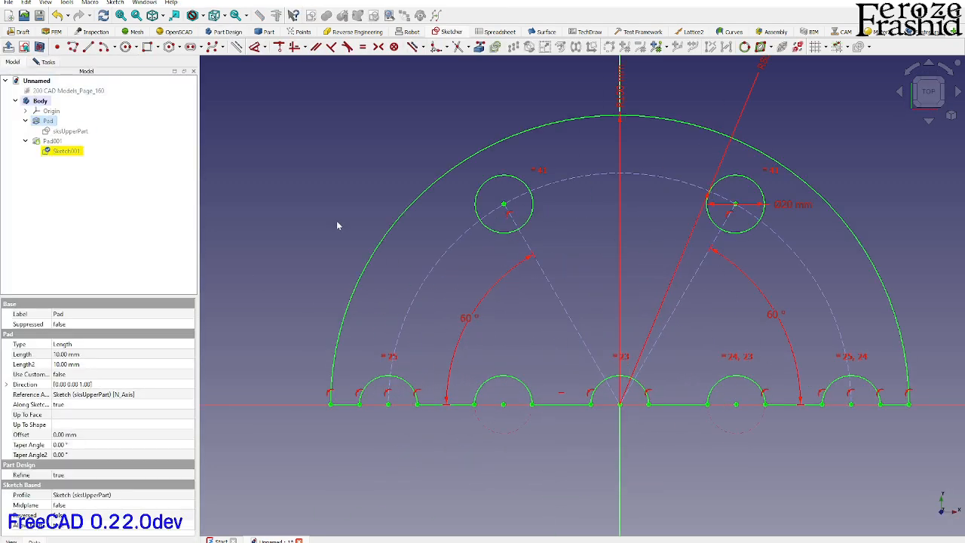
scroll(336, 221, "down", 3)
scroll(516, 384, "up", 4)
scroll(366, 304, "down", 2)
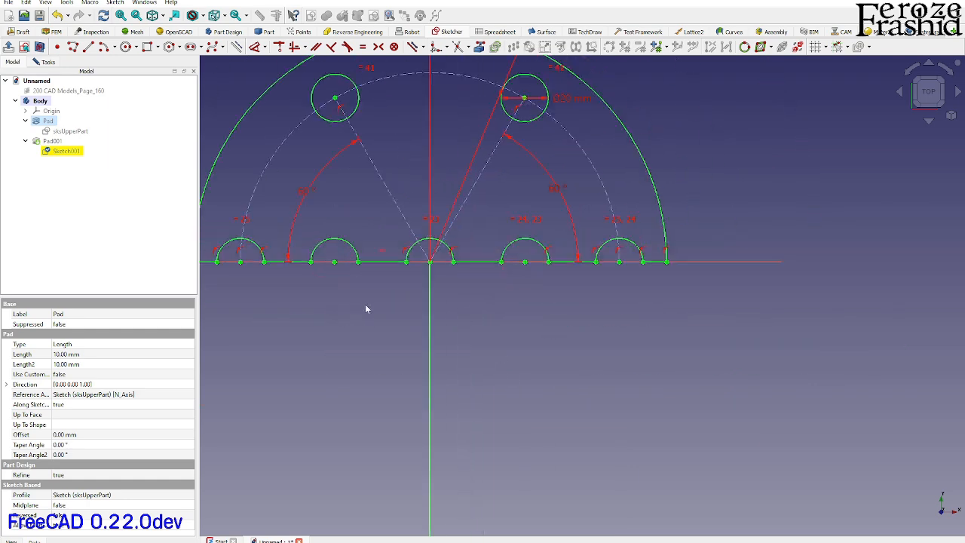
Delete the central half-circle arc in Sketch001 and pull the adjacent line ends outward to widen the gap around the origin.
left_click(126, 47)
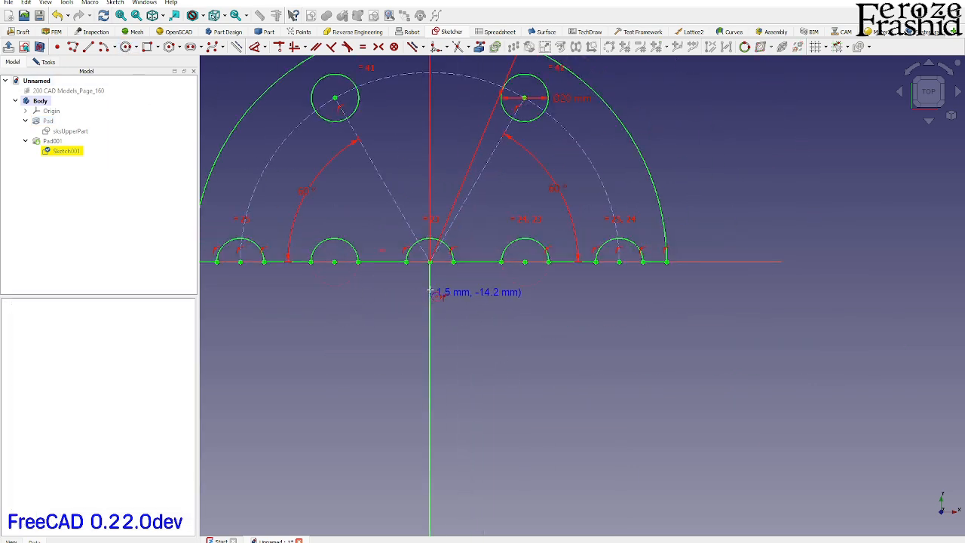
key("Escape")
left_click(411, 252)
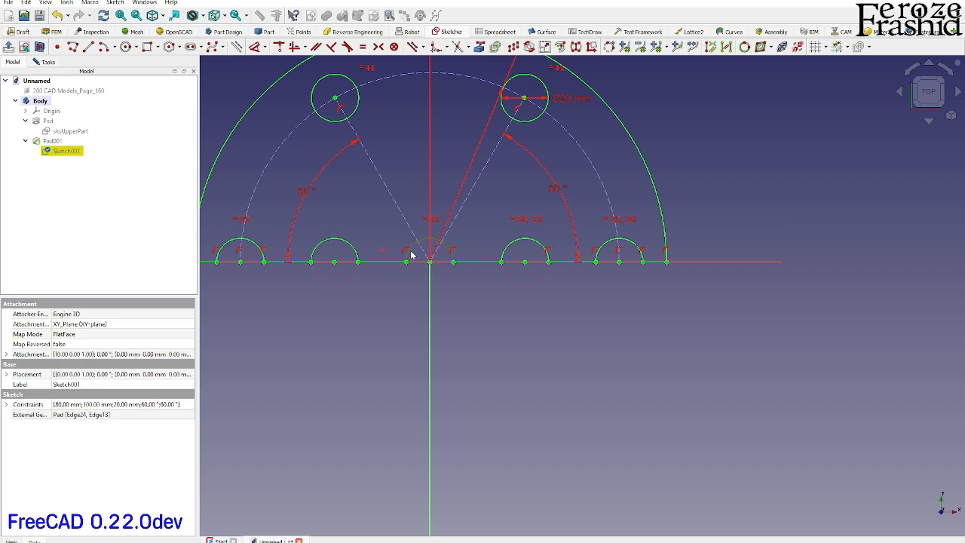
left_click(408, 261)
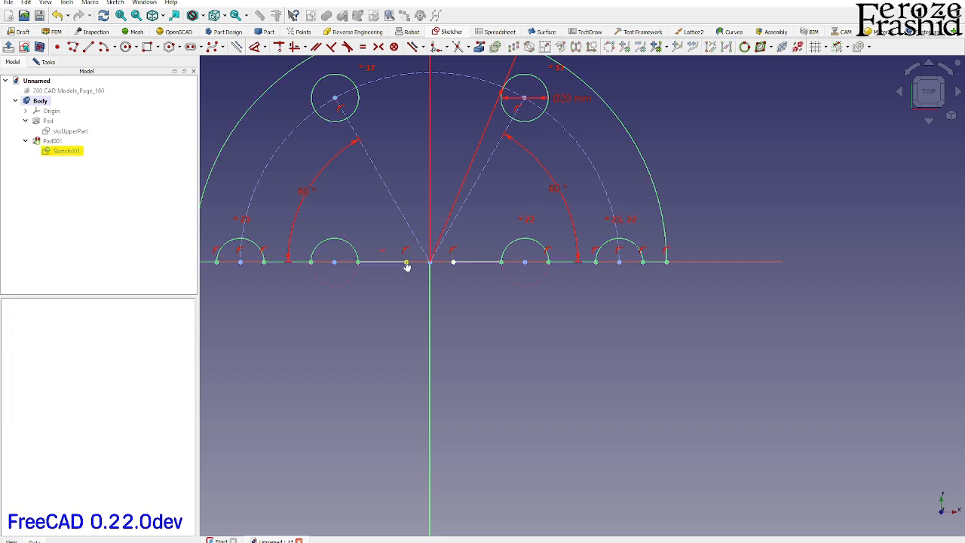
left_click_drag(407, 264, 466, 265)
Add a 20 mm diameter circle centred on the origin of Sketch001.
left_click(128, 48)
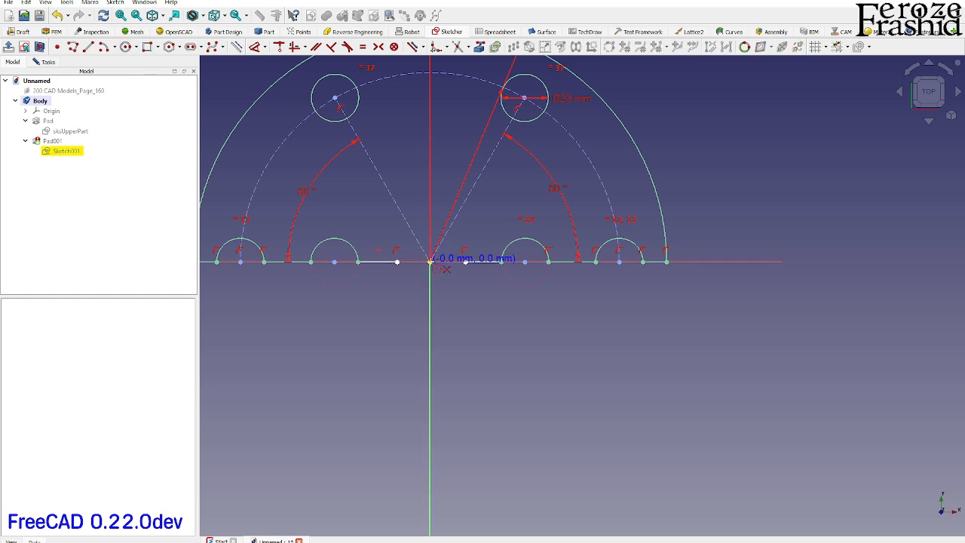
left_click(430, 262)
type("2")
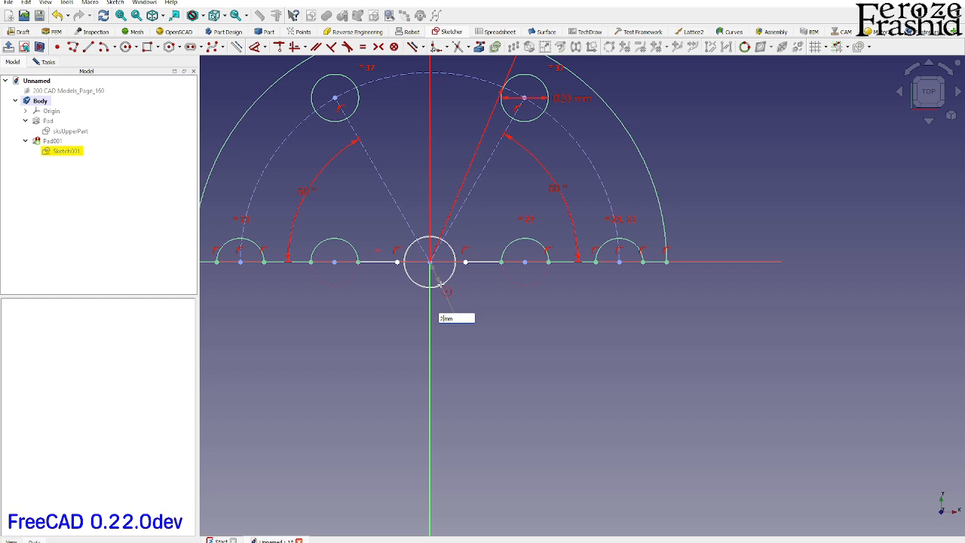
type("0")
key("Return")
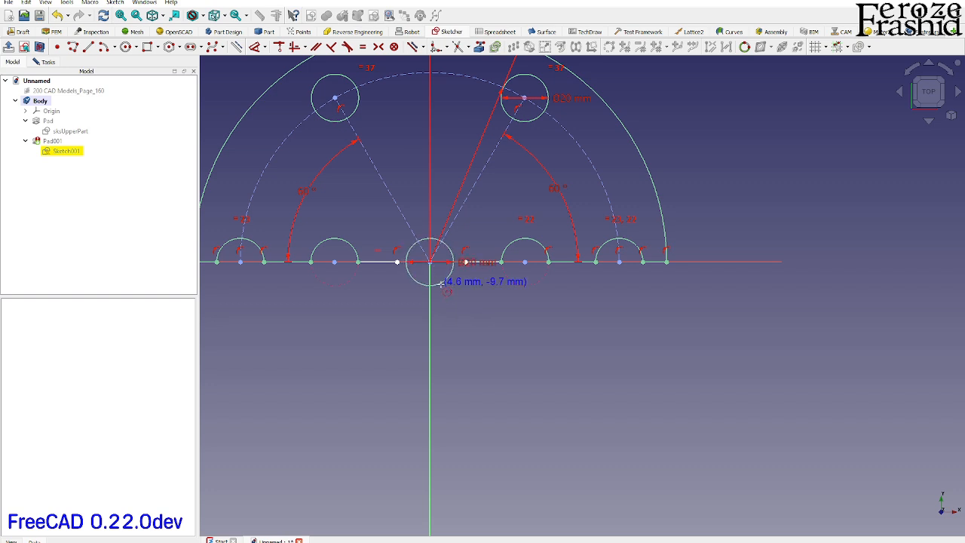
Draw a lower semicircular arc of about 14 mm radius centred on the origin, joining the two open line ends.
left_click(105, 47)
left_click(430, 262)
left_click(504, 262)
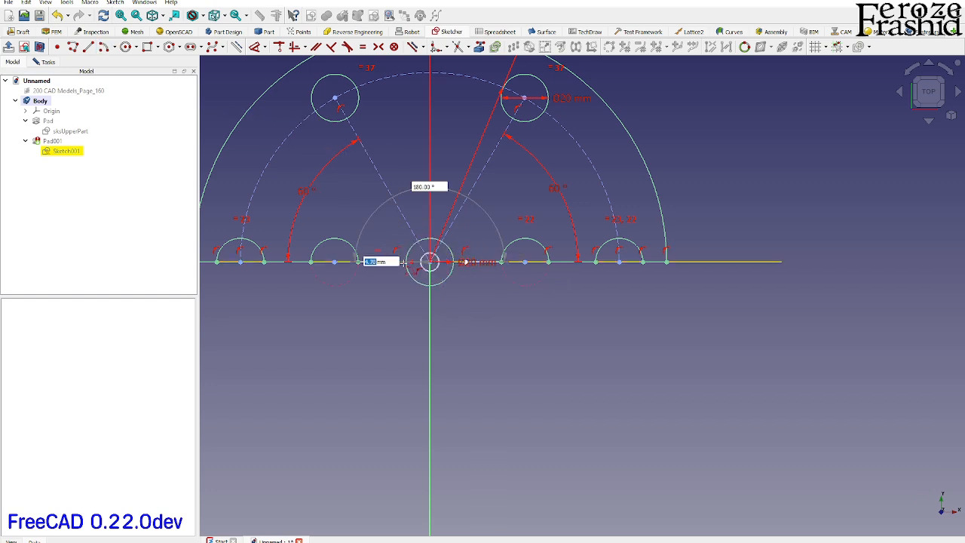
left_click(397, 261)
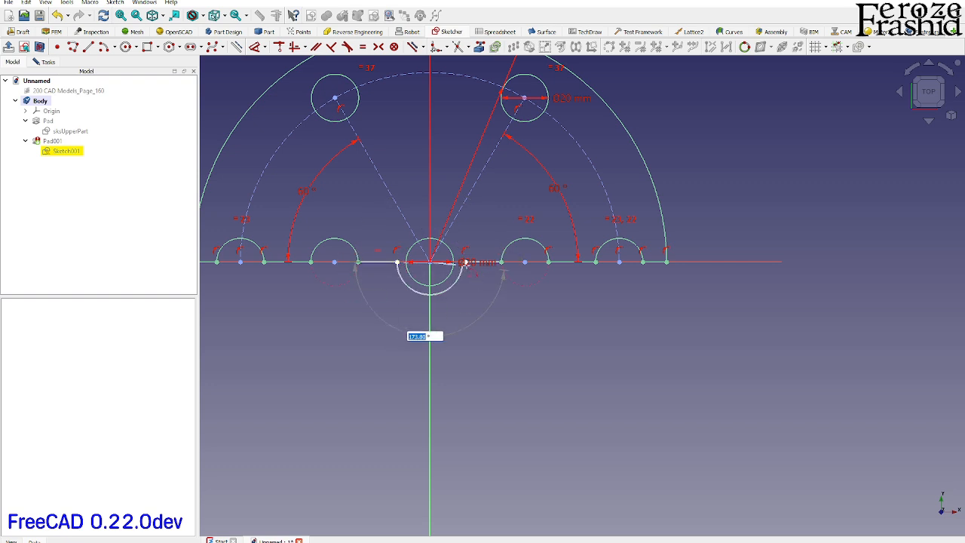
left_click(466, 264)
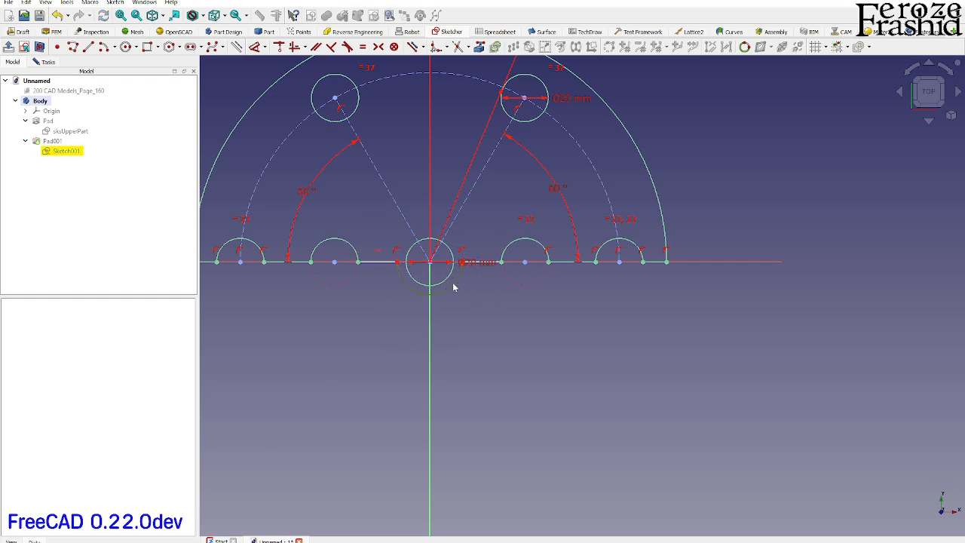
Constrain the lower central arc's radius to 20 mm and close Sketch001.
left_click(453, 283)
key("d")
left_click(476, 316)
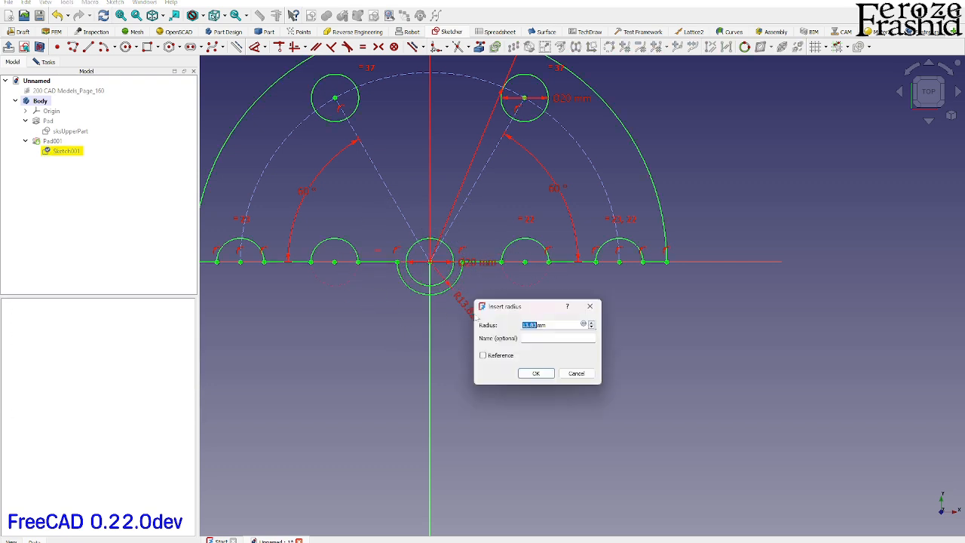
type("40")
key("Return")
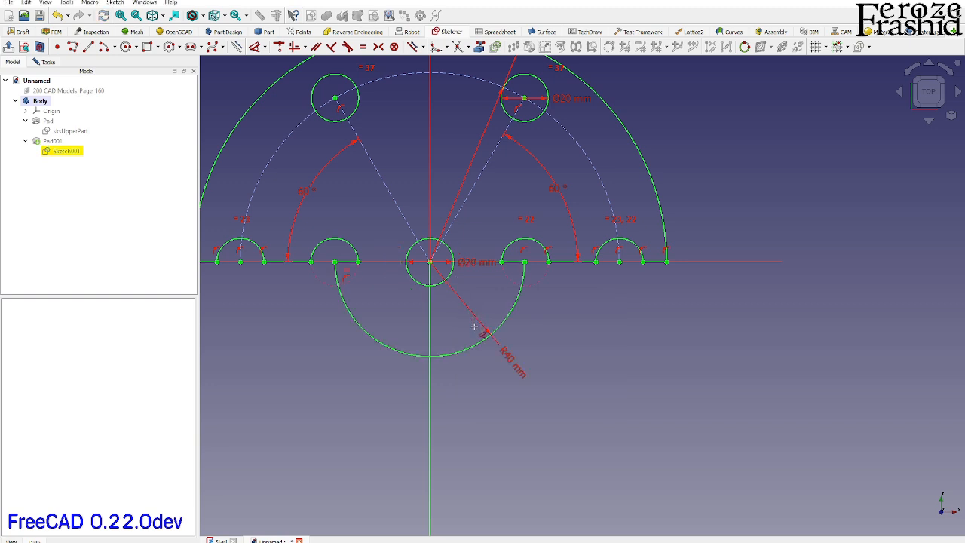
double_click(508, 357)
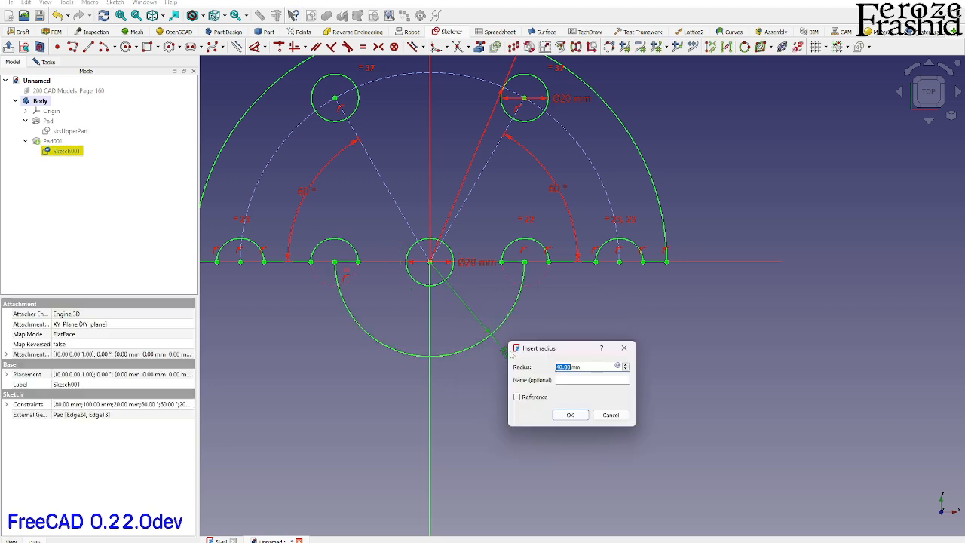
key("Return")
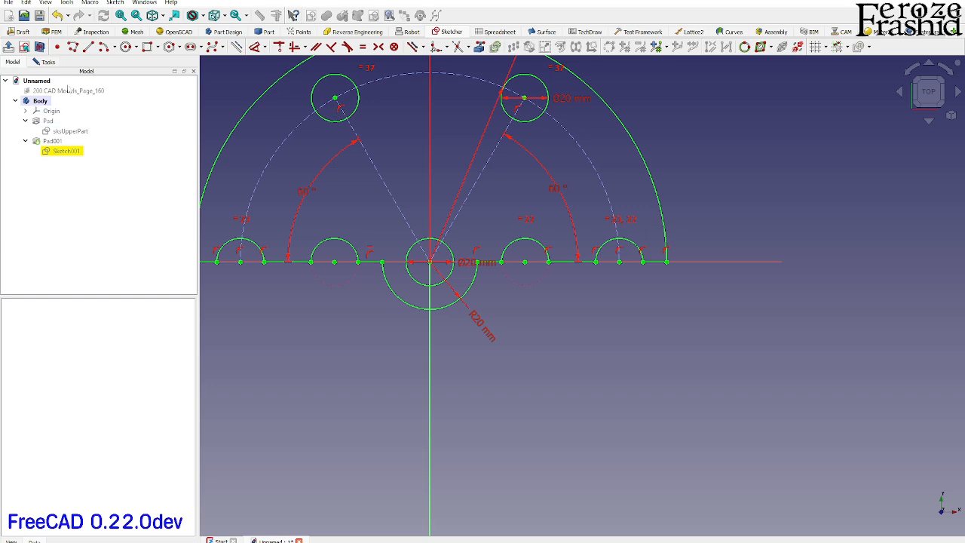
left_click(50, 63)
left_click(97, 89)
Examine the rebuilt joint around the central bore, and check the reopened sksUpperPart sketch against the reference image before closing it.
middle_click_drag(487, 380, 494, 354)
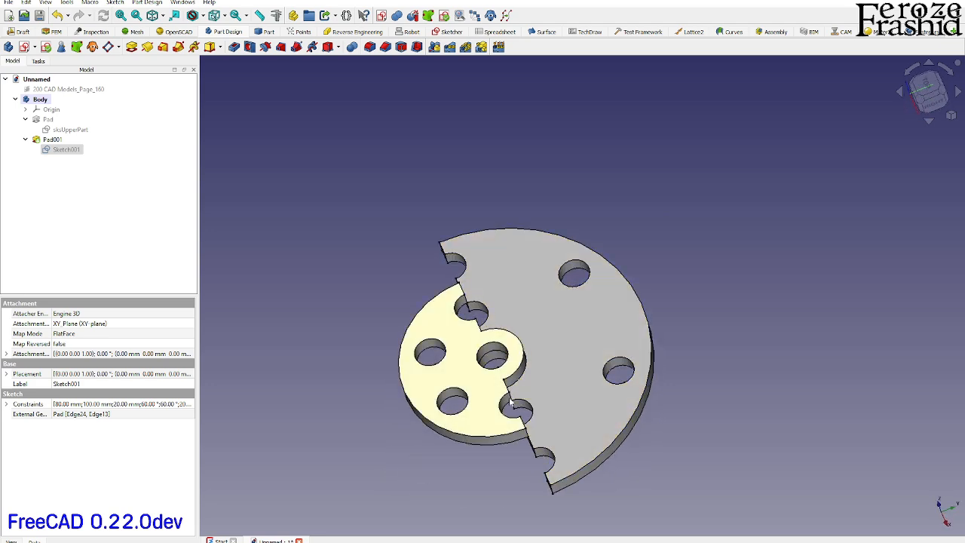
key("2")
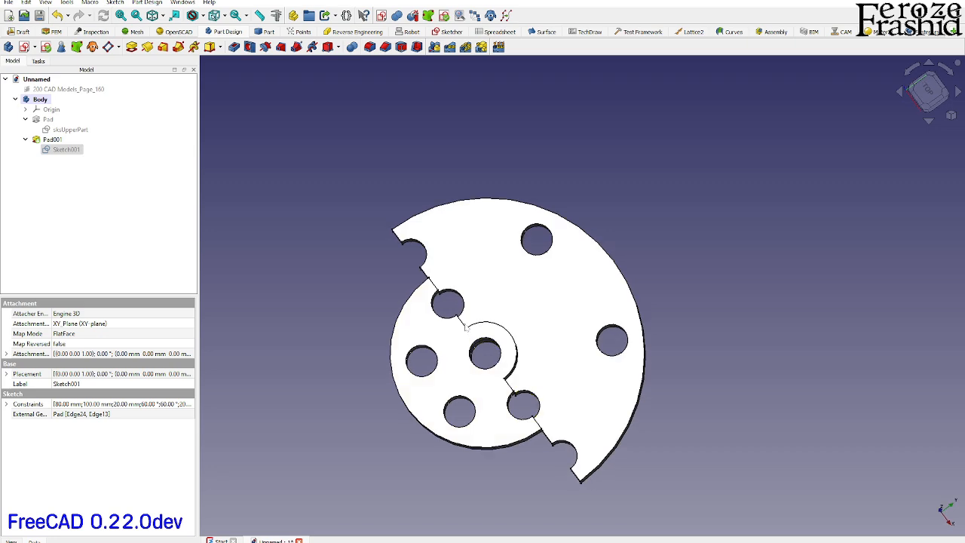
key("0")
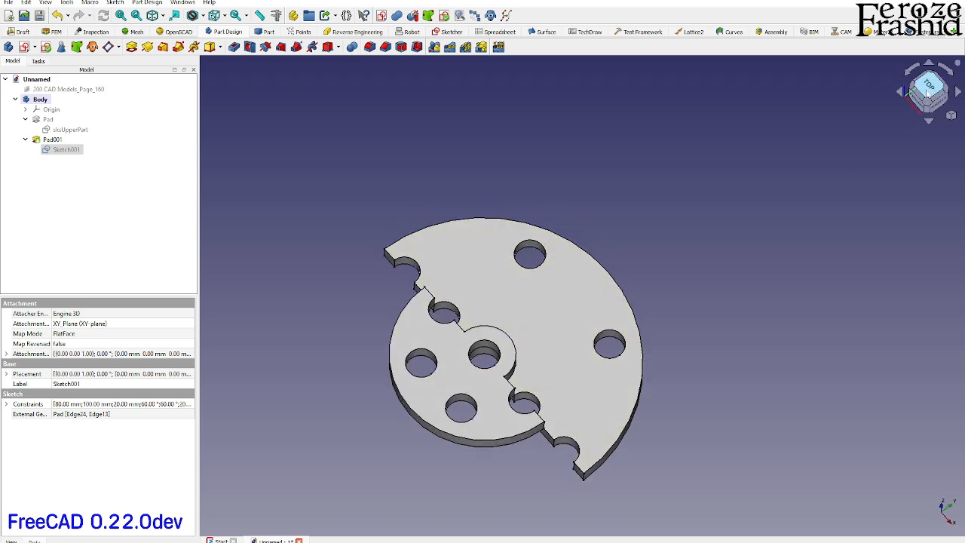
left_click(927, 91)
mouse_move(529, 333)
left_mouse_down()
mouse_move(638, 252)
mouse_move(743, 218)
mouse_move(545, 280)
mouse_move(540, 332)
left_mouse_up()
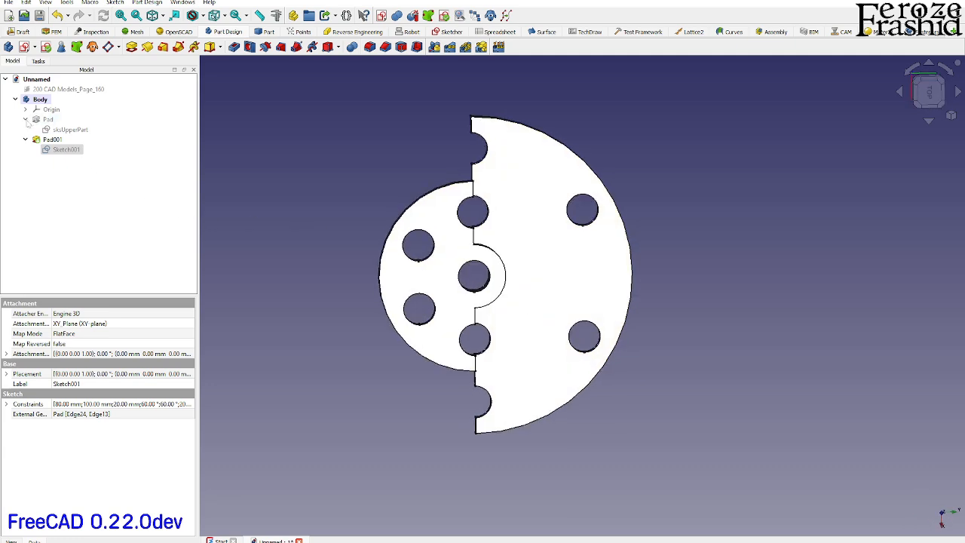
double_click(67, 149)
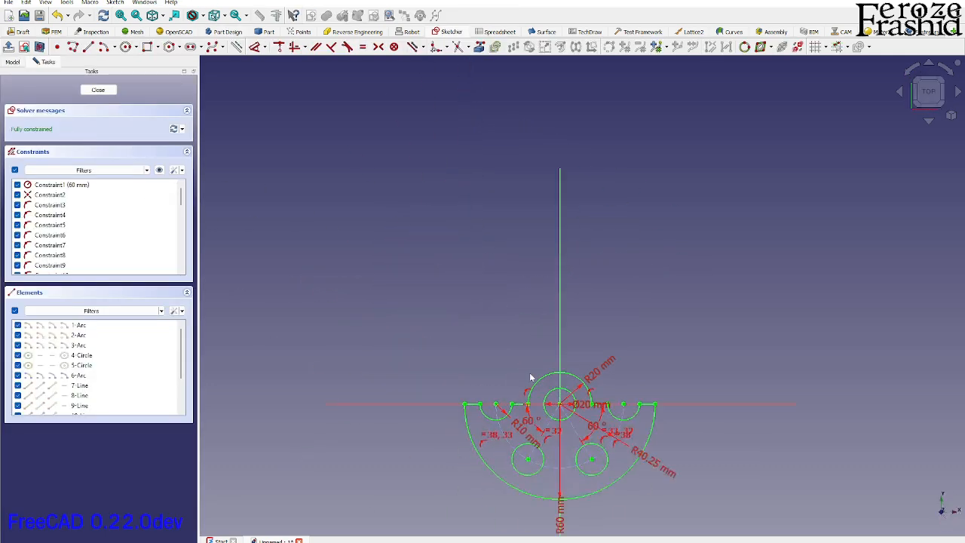
left_click(12, 63)
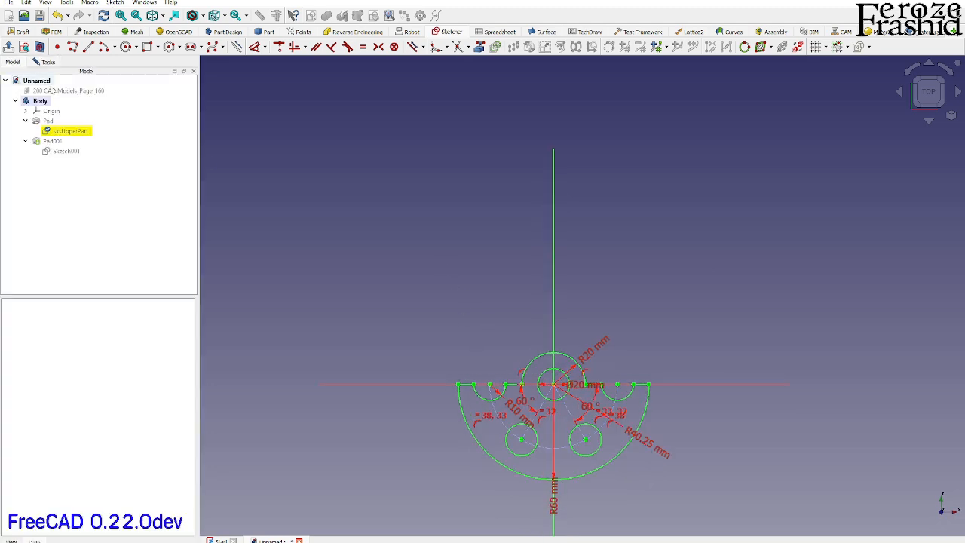
left_click(54, 91)
key("space")
scroll(355, 186, "down", 2)
scroll(389, 309, "up", 3)
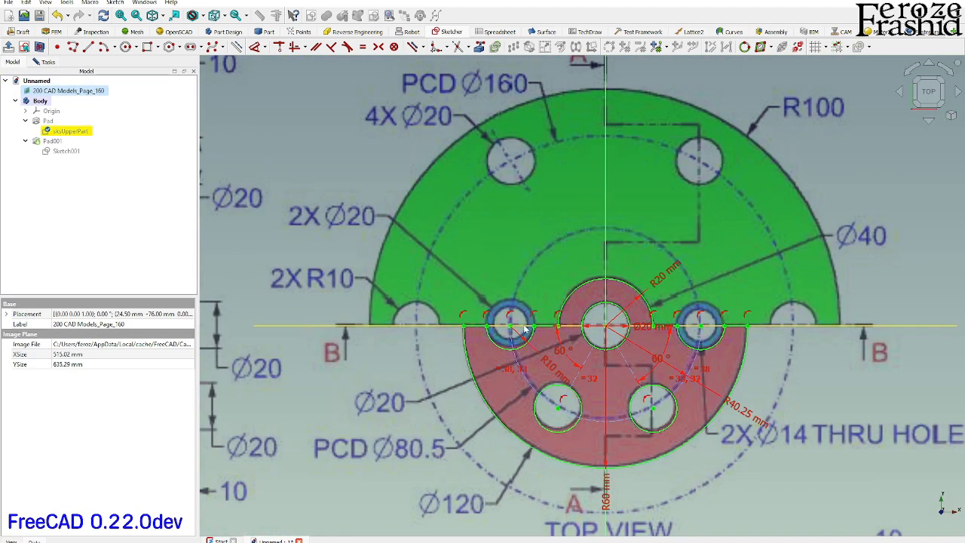
scroll(475, 321, "down", 2)
scroll(473, 323, "up", 3)
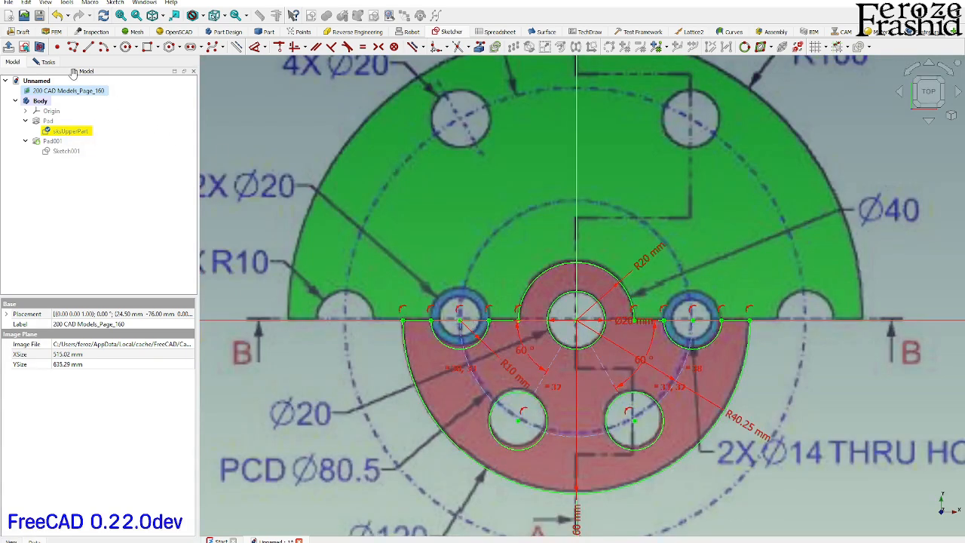
left_click(47, 62)
left_click(96, 91)
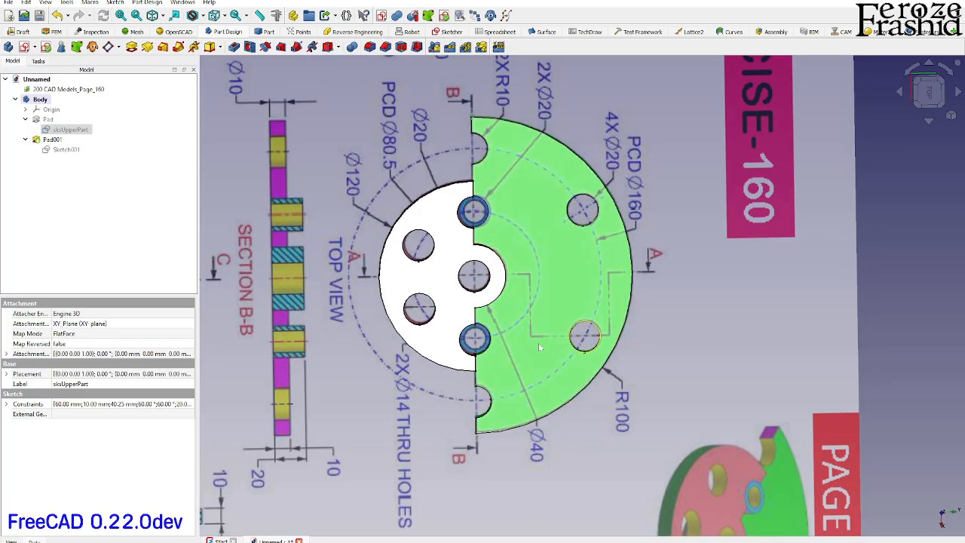
Hide the reference image plane again and clear the selection.
middle_click_drag(570, 326, 640, 267)
left_click(718, 343)
key("space")
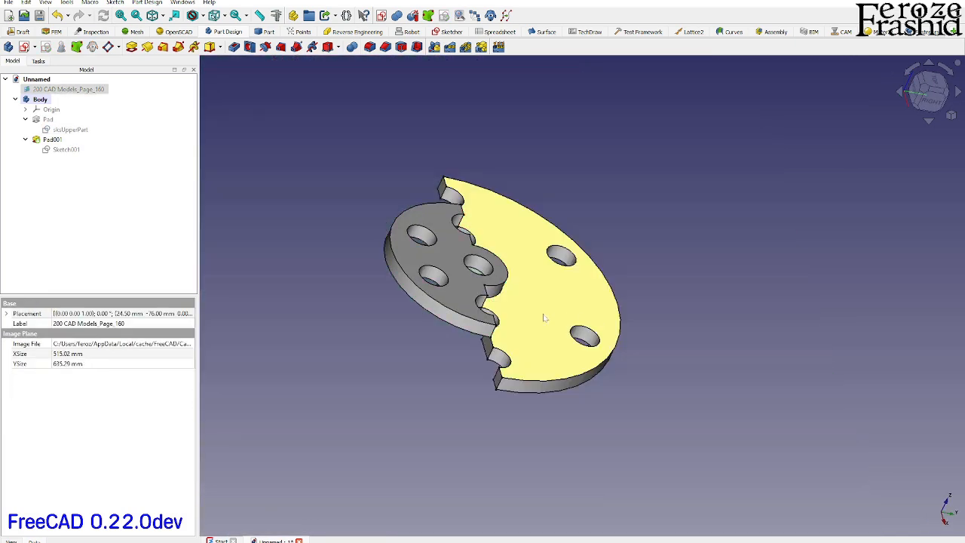
middle_click_drag(424, 297, 412, 368)
left_click(641, 460)
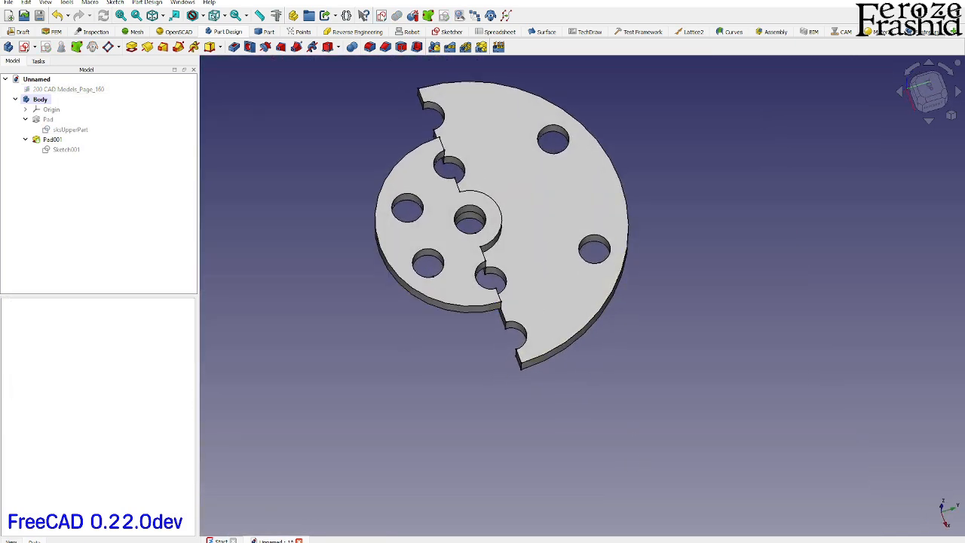
Start a new top-plane sketch and draw two concentric circles, about 10.5 mm and 16 mm in diameter, inside the side hole left of centre.
left_click(381, 16)
left_click(463, 318)
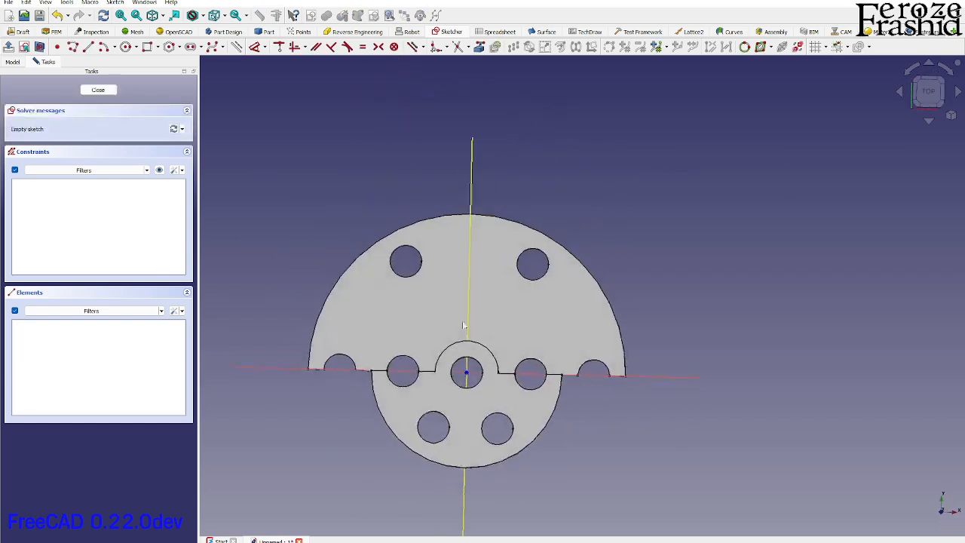
left_click(126, 46)
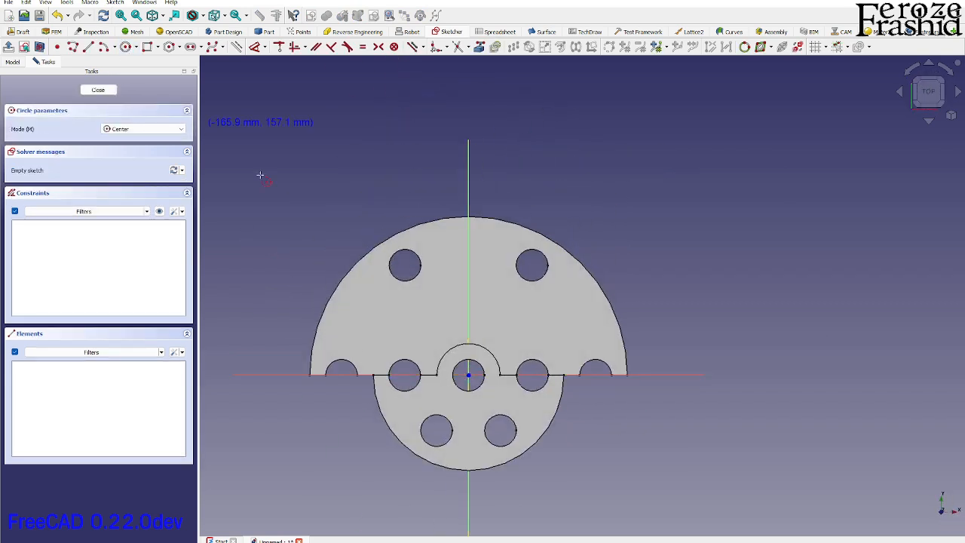
scroll(399, 370, "up", 3)
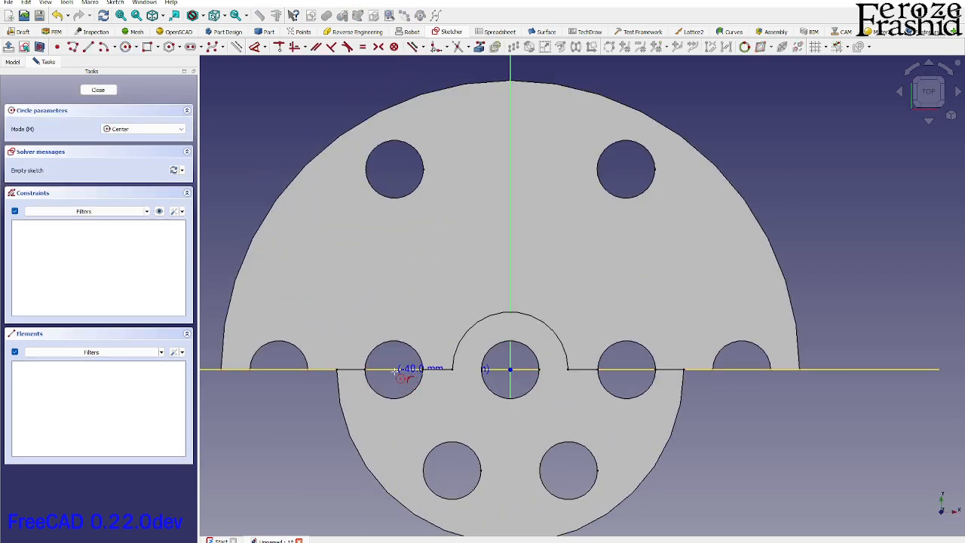
left_click(394, 370)
left_click(405, 376)
left_click(394, 370)
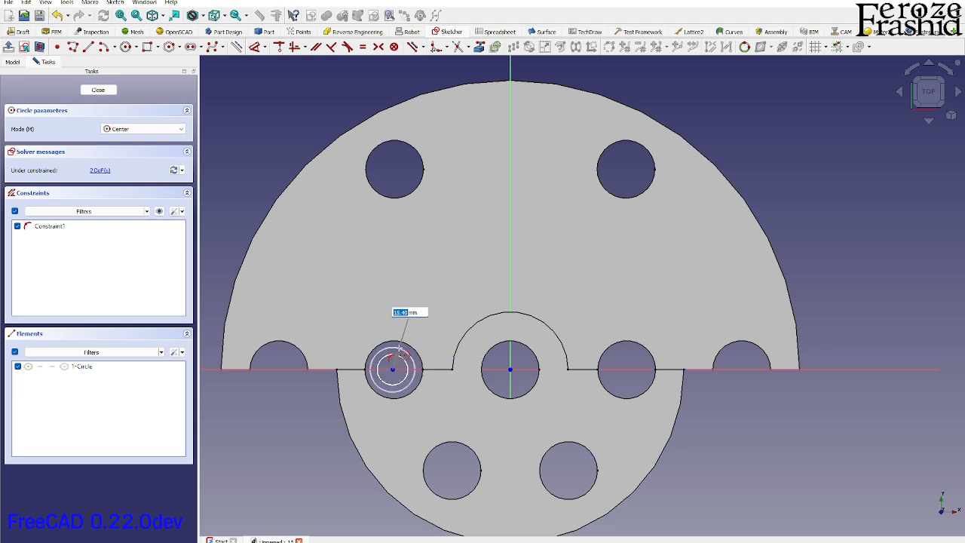
left_click(413, 371)
Draw two concentric circles, about 6 mm and 12 mm in diameter, inside the side hole right of centre.
left_click(630, 362)
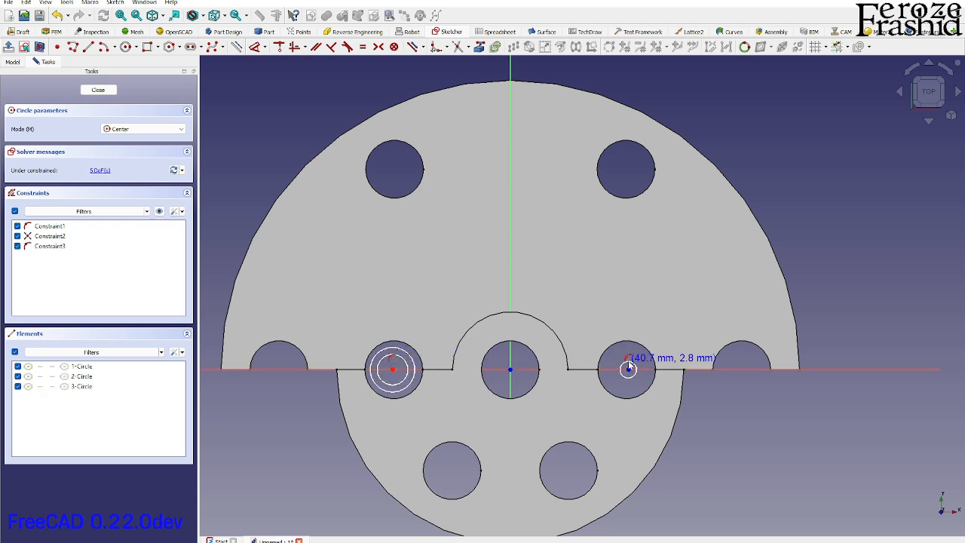
left_click(629, 370)
left_click(632, 353)
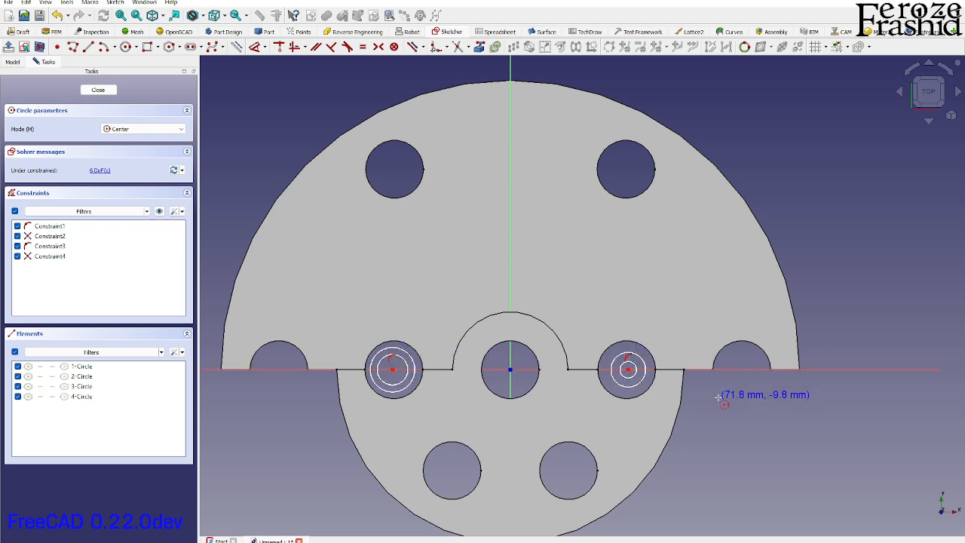
key("Escape")
Project the upper arc edges of both side holes into the sketch as external geometry.
left_click(479, 48)
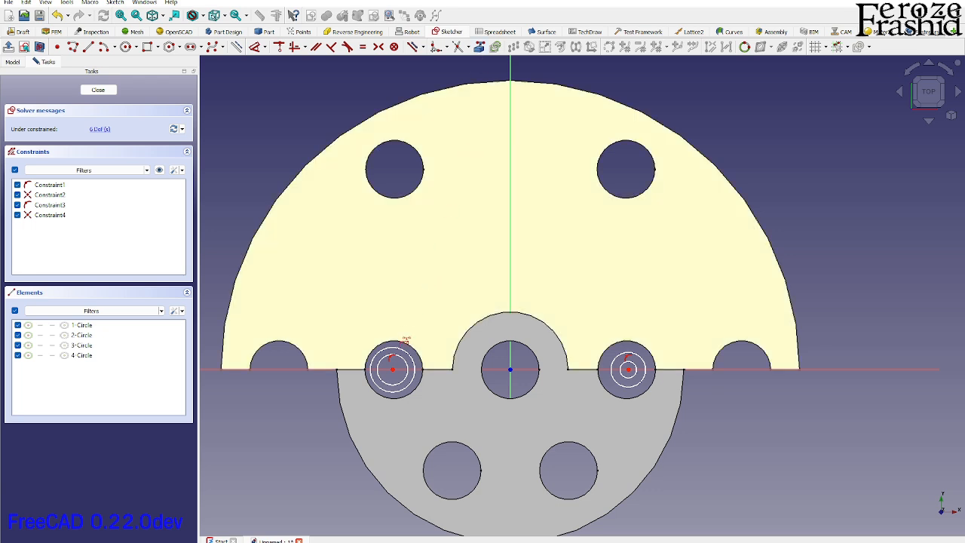
left_click(404, 343)
left_click(625, 346)
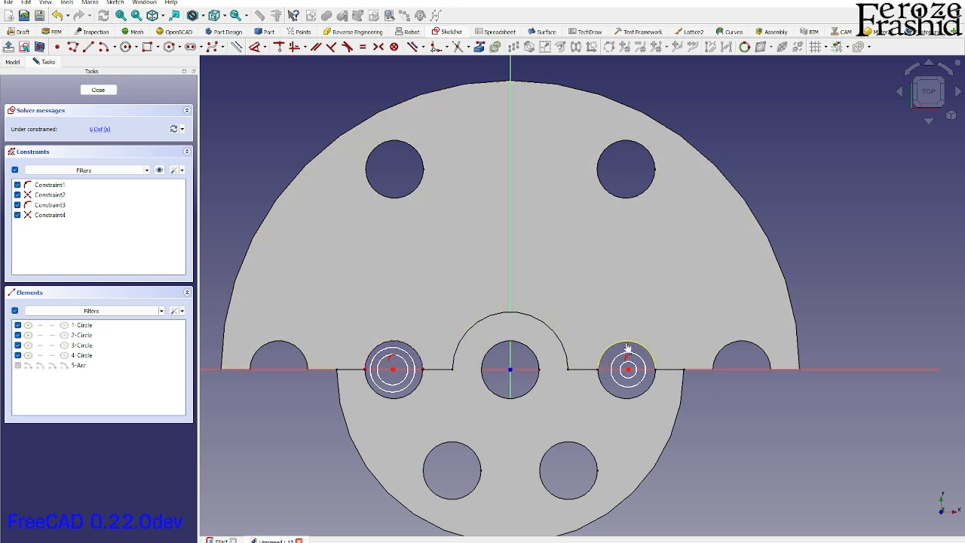
Make the centres of both concentric circle pairs coincident with the centres of their projected side-hole arcs.
scroll(630, 373, "up", 5)
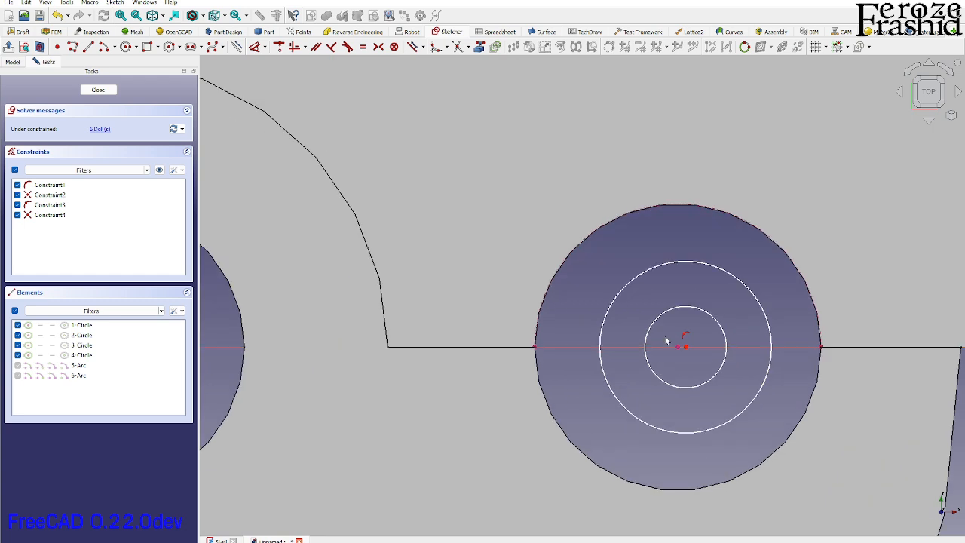
left_click_drag(665, 336, 694, 369)
key("c")
scroll(789, 348, "down", 6)
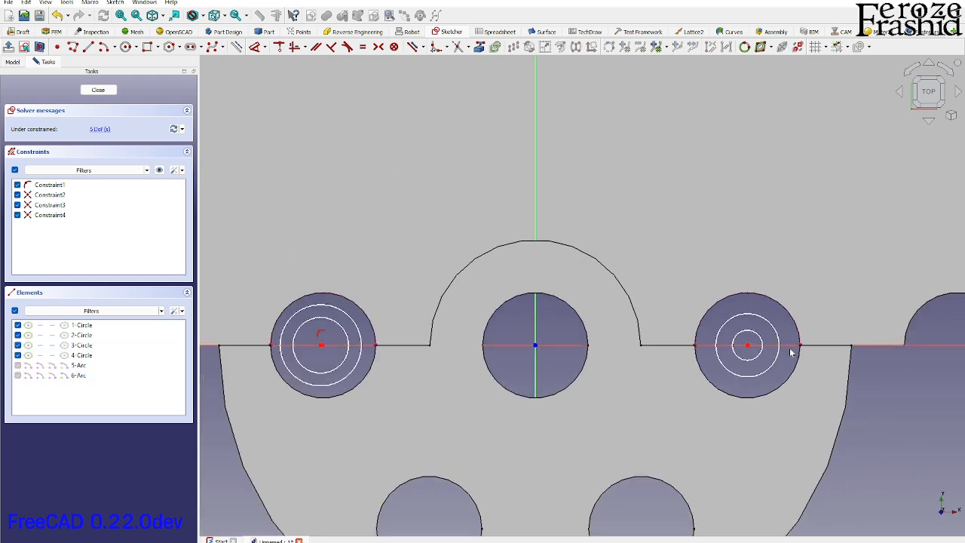
scroll(411, 361, "up", 3)
left_click_drag(347, 318, 371, 348)
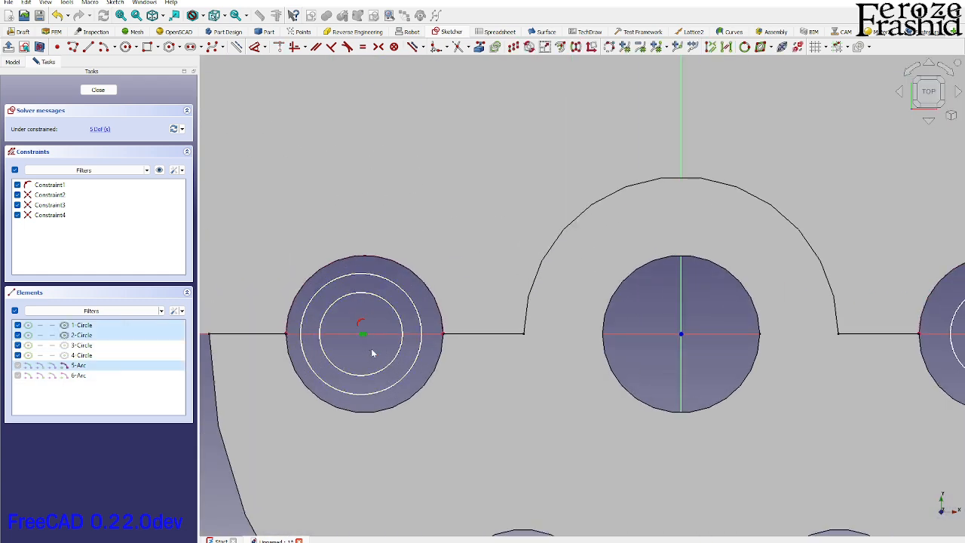
key("c")
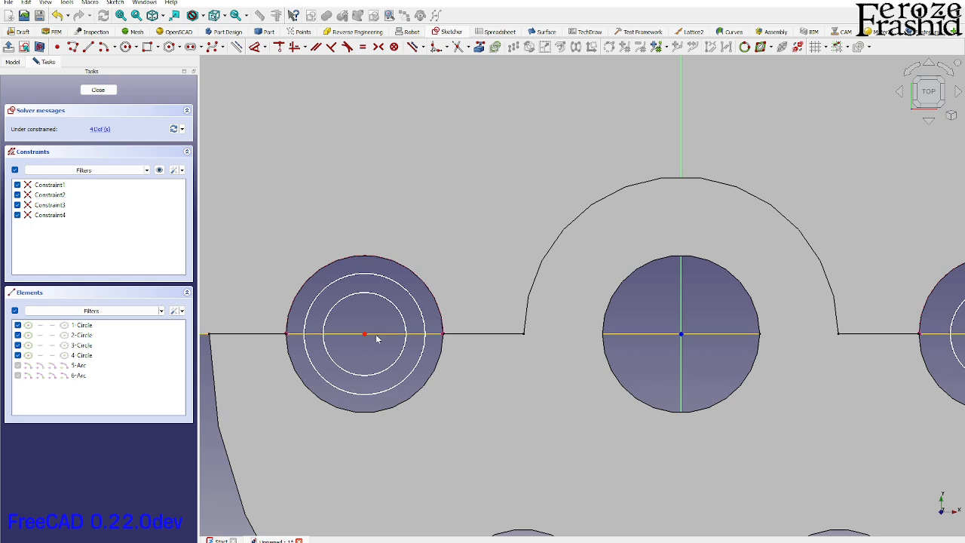
Constrain the diameter of the larger circle in the left side hole to 10 mm.
left_click_drag(393, 285, 388, 289)
left_click(393, 285)
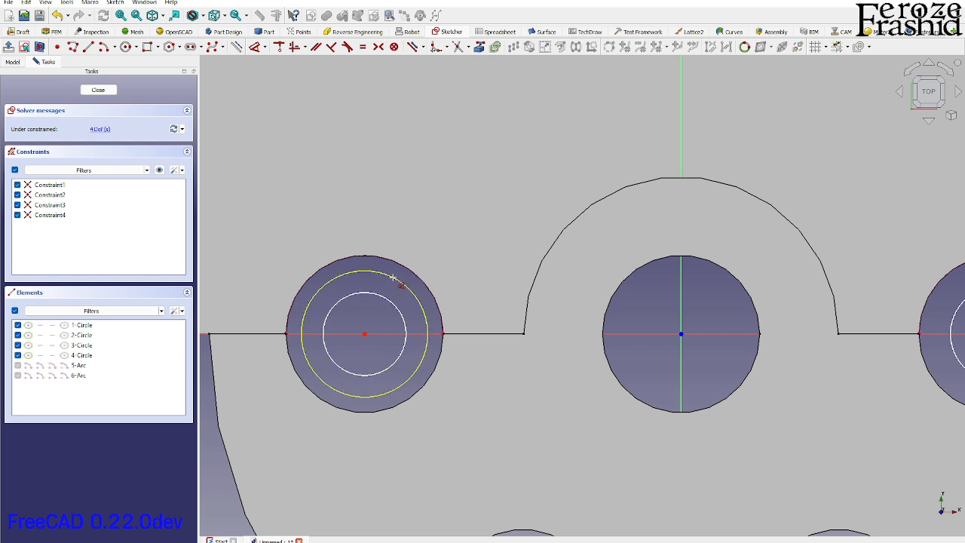
key("d")
left_click_drag(440, 261, 442, 261)
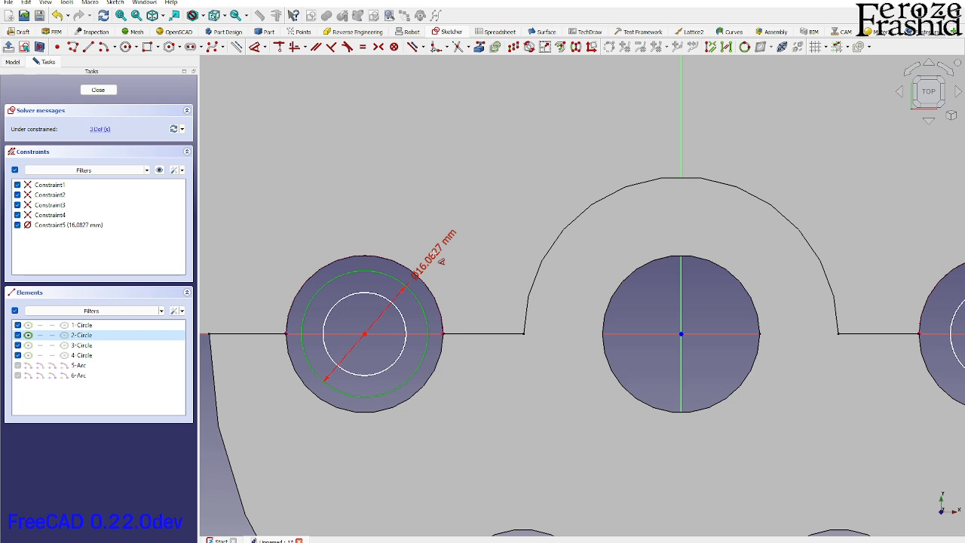
key("0")
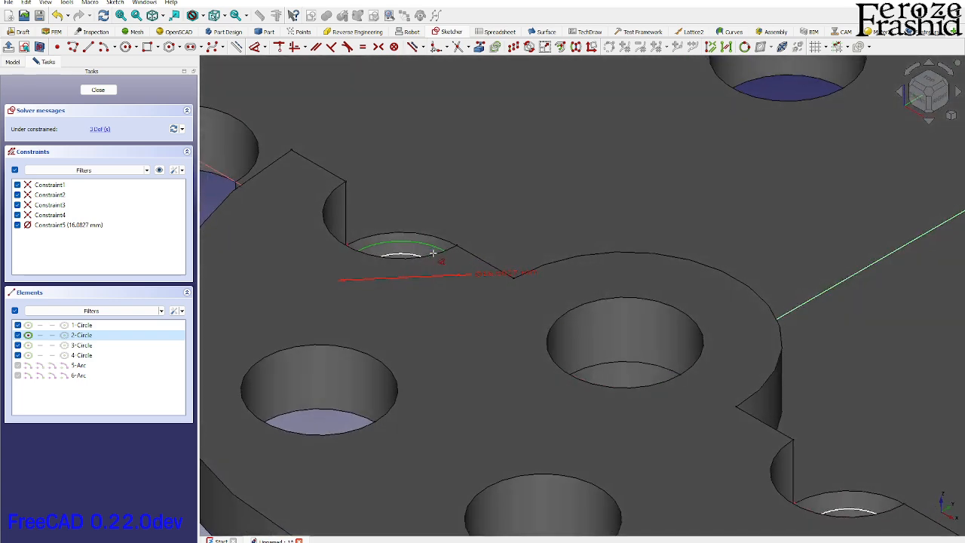
double_click(481, 204)
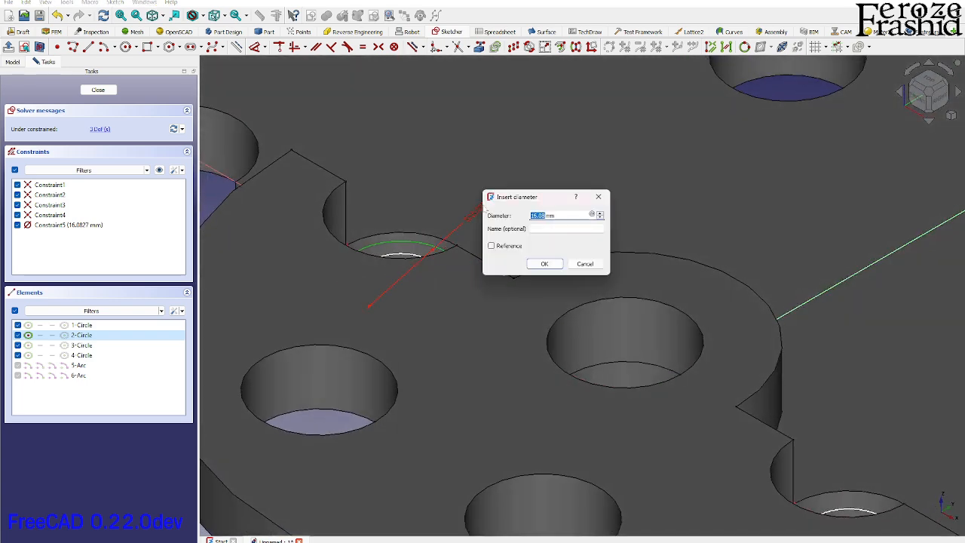
key("Return")
Constrain the diameter of the other circle in the left side hole to 20 mm and return to the top view.
middle_click_drag(300, 321, 539, 424)
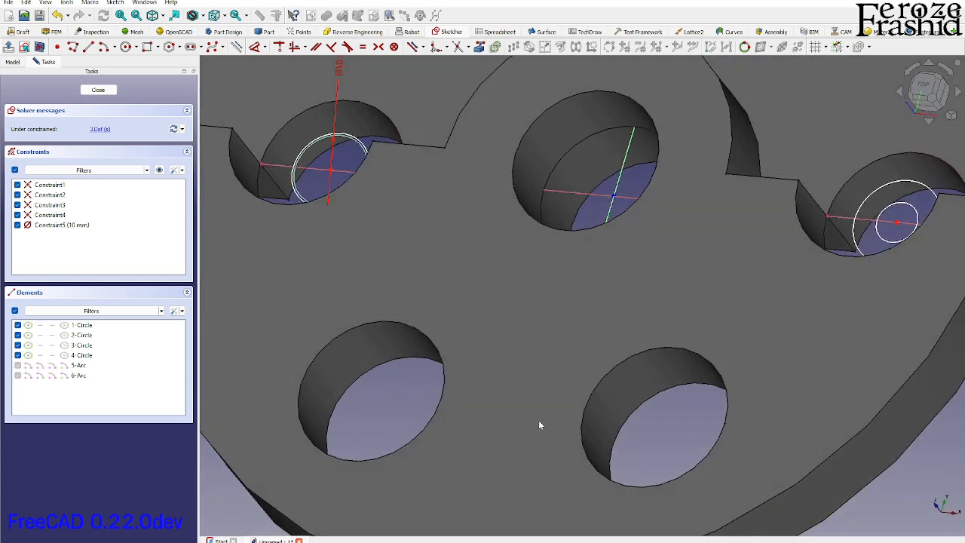
scroll(538, 424, "down", 3)
middle_click_drag(449, 205, 472, 270)
scroll(467, 270, "up", 7)
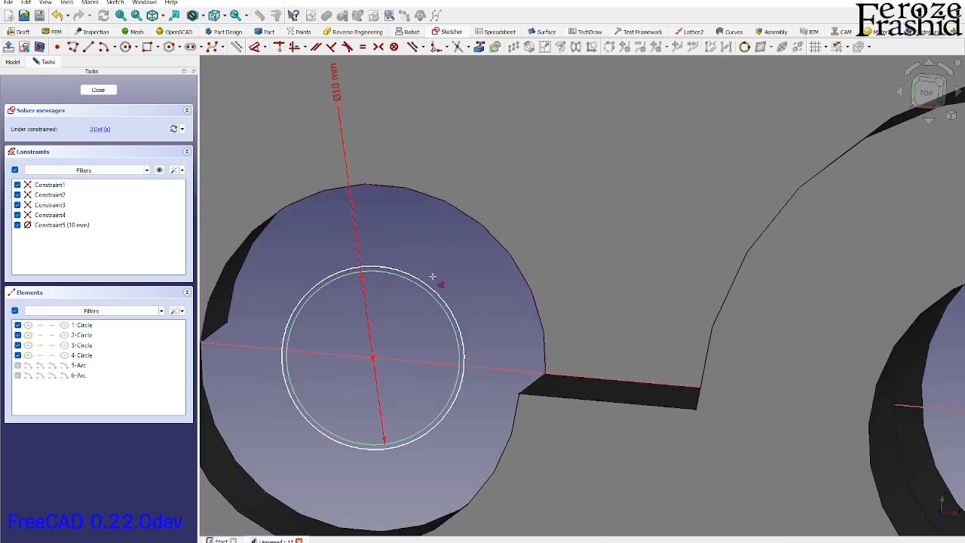
left_click(433, 276)
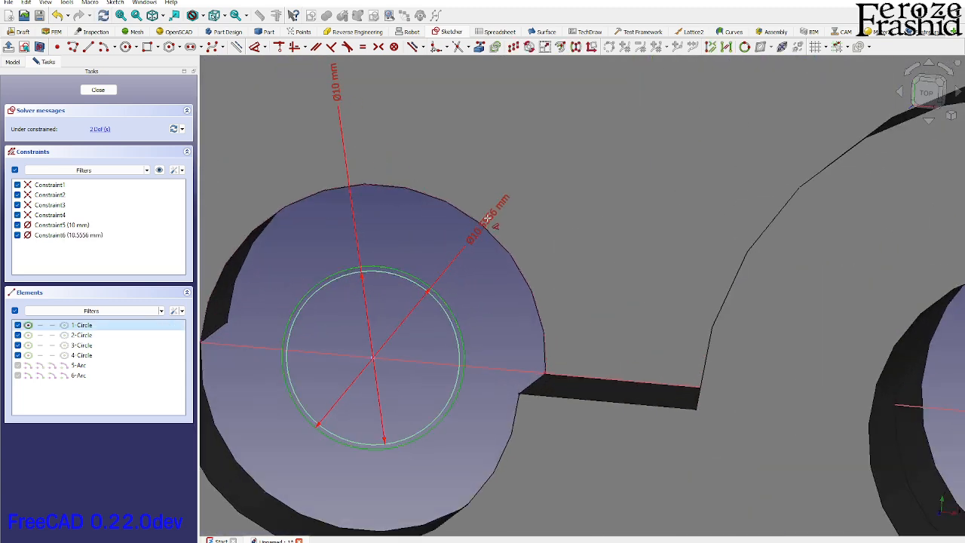
key("0")
left_click(614, 172)
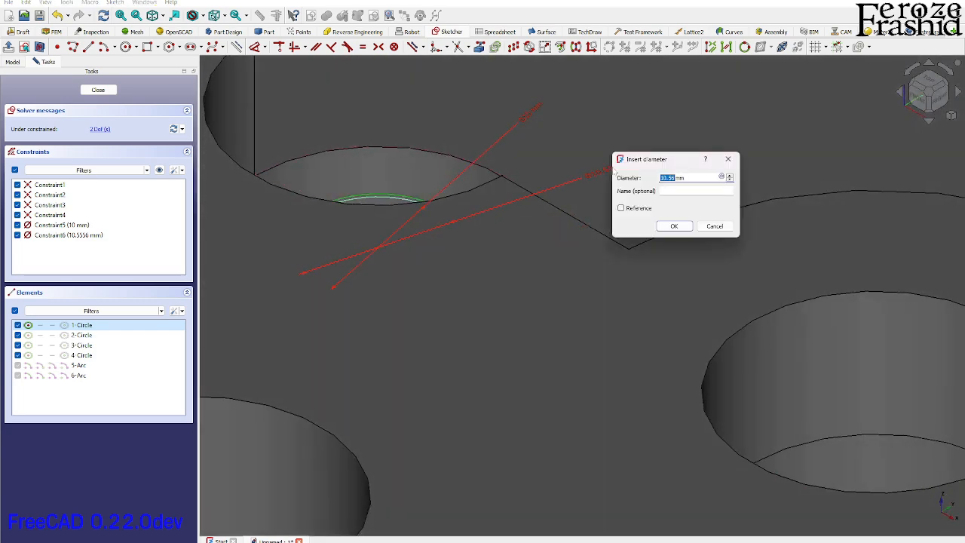
type("20")
key("Return")
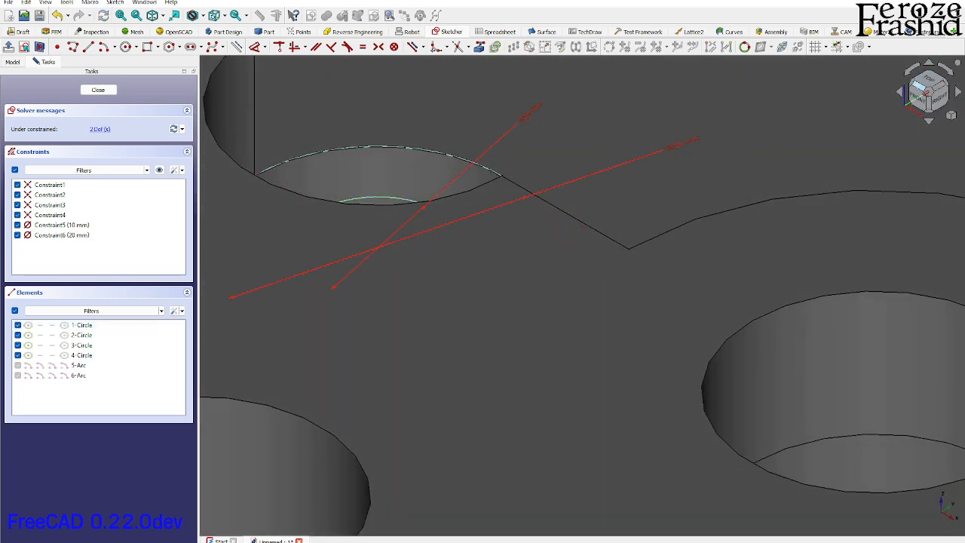
key("2")
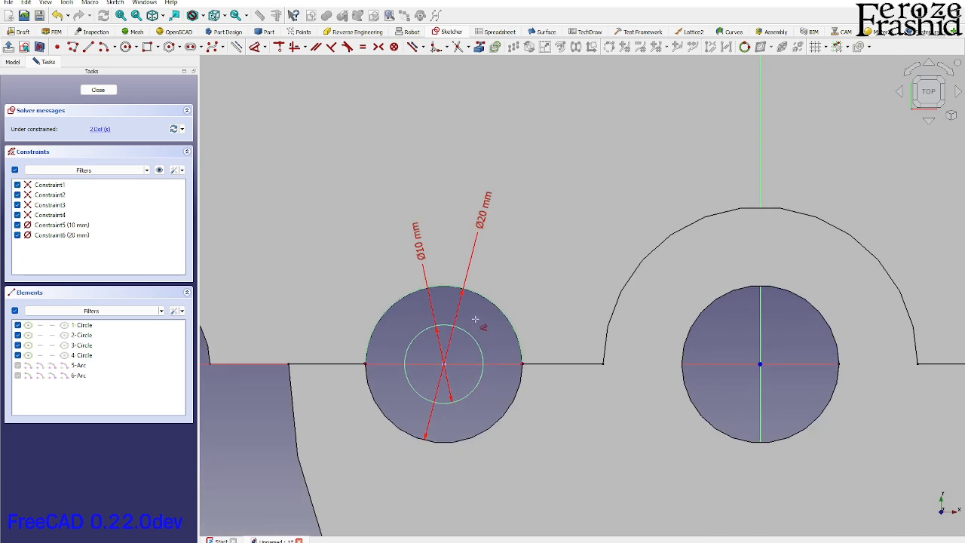
Close the sketch and show the reference image plane behind the model to check the side-hole callouts.
left_click(98, 92)
left_click(68, 89)
key("space")
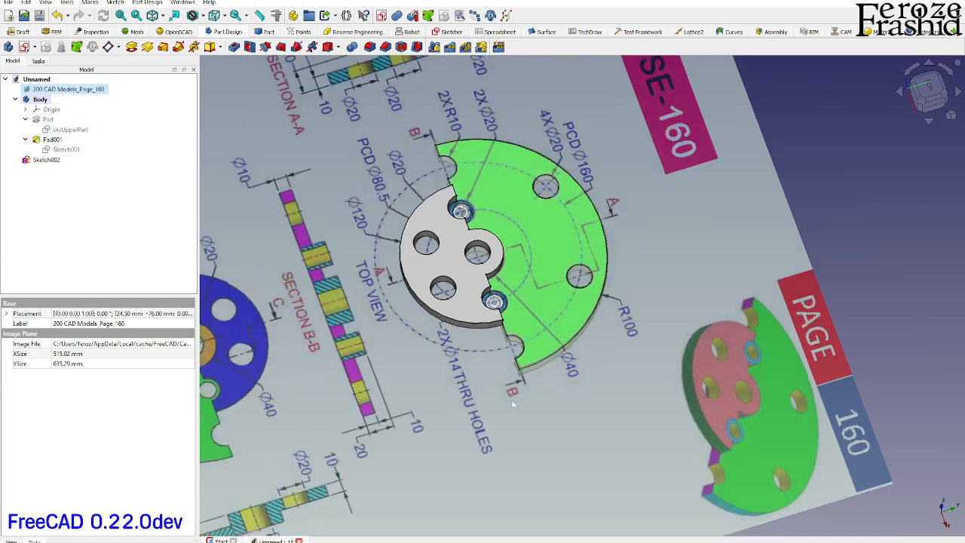
scroll(513, 405, "down", 1)
scroll(421, 290, "up", 2)
middle_click_drag(421, 289, 490, 355)
middle_click_drag(743, 256, 674, 224)
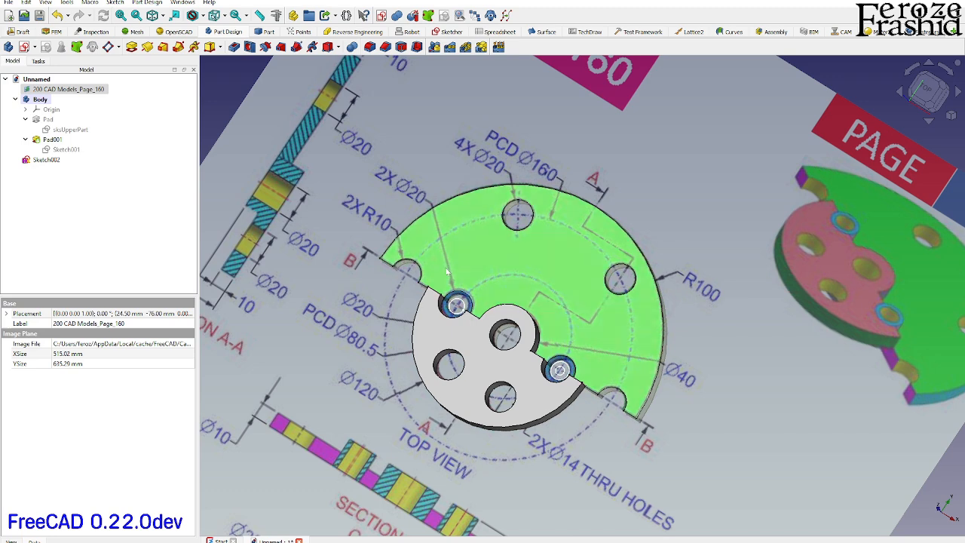
Hide Pad001 and compare the sketched circles with the reference drawing's side holes and through-hole note.
left_click(467, 324)
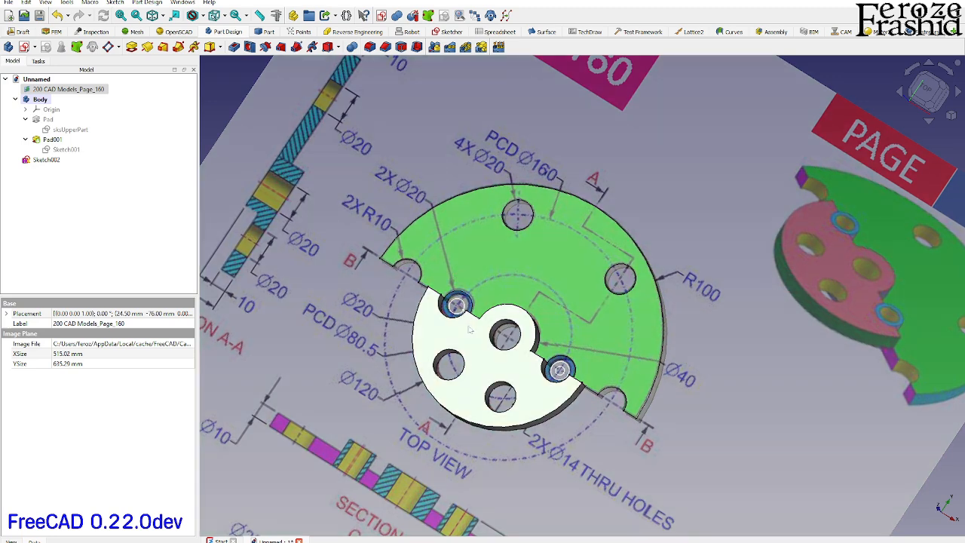
key("space")
scroll(468, 325, "up", 2)
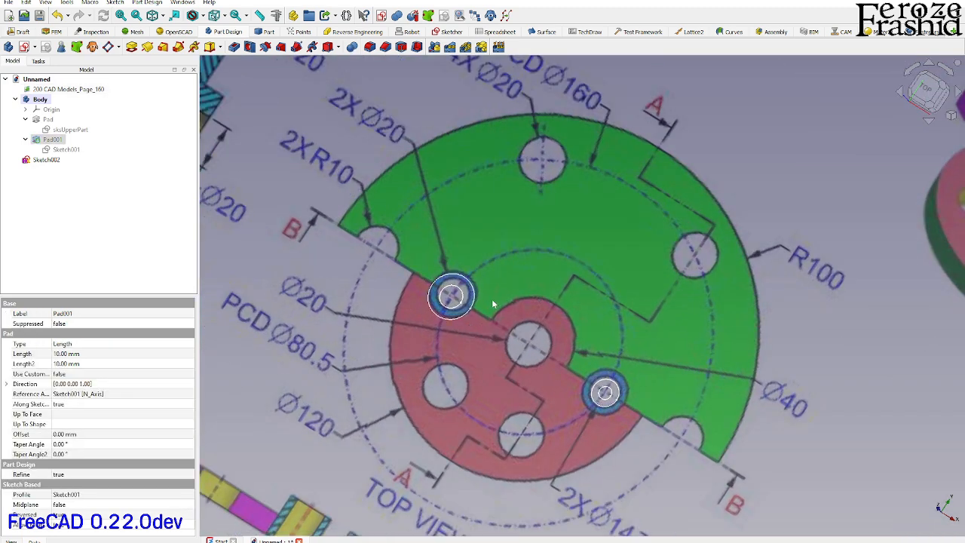
scroll(492, 304, "down", 6)
scroll(596, 396, "up", 5)
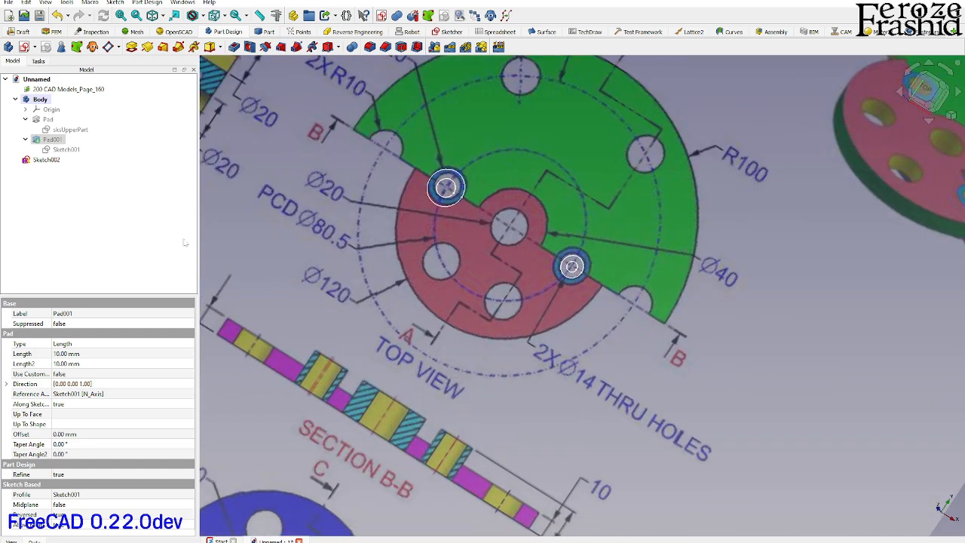
Reopen Sketch002 and set the diameter of the left side hole's inner circle to 14 mm.
double_click(53, 160)
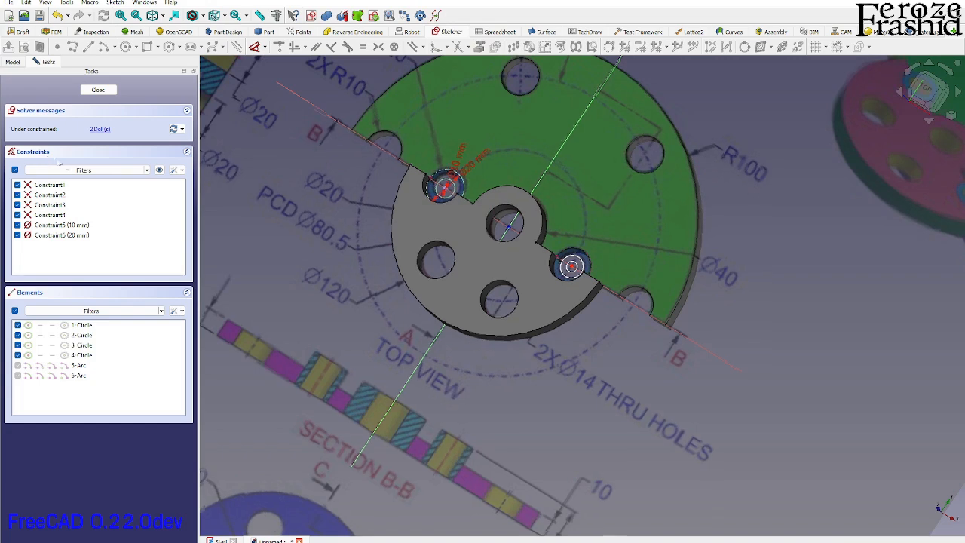
scroll(412, 256, "up", 4)
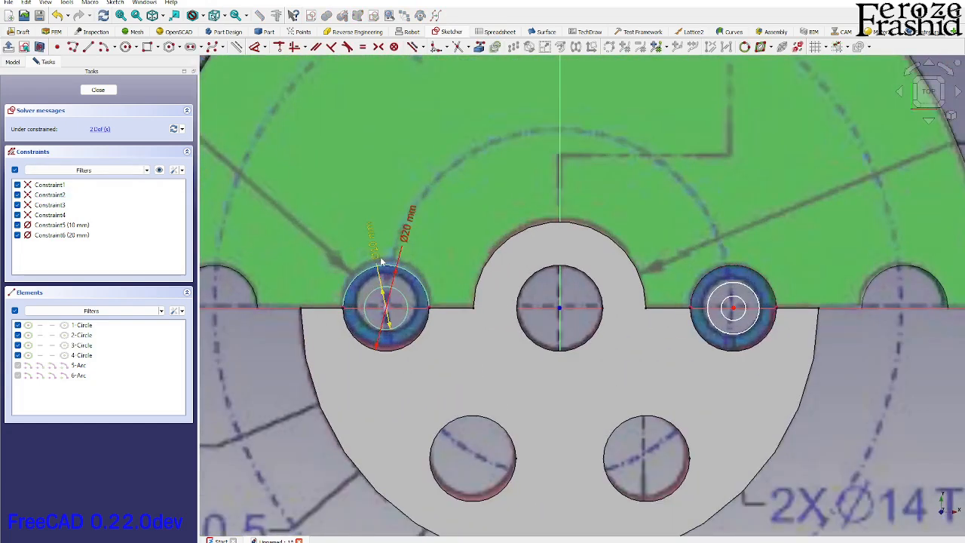
double_click(373, 245)
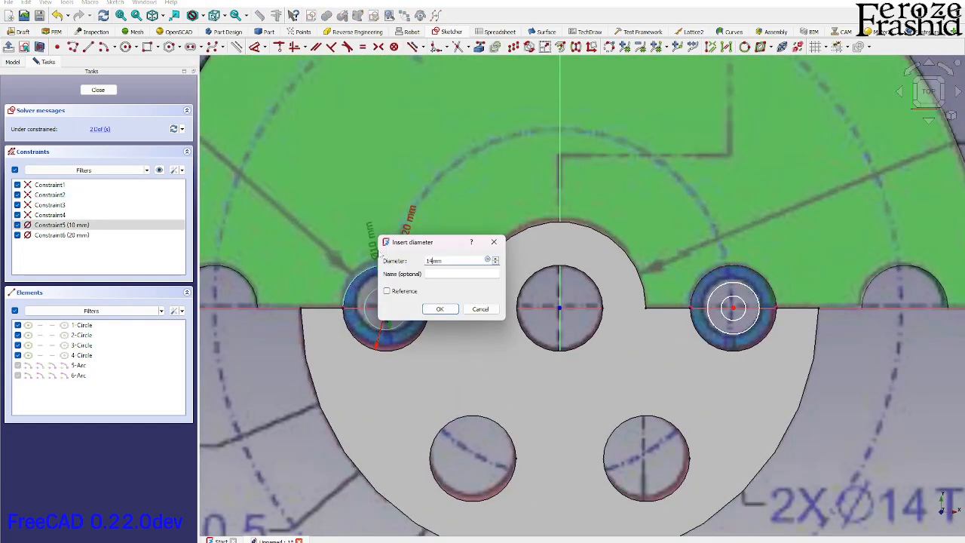
key("Return")
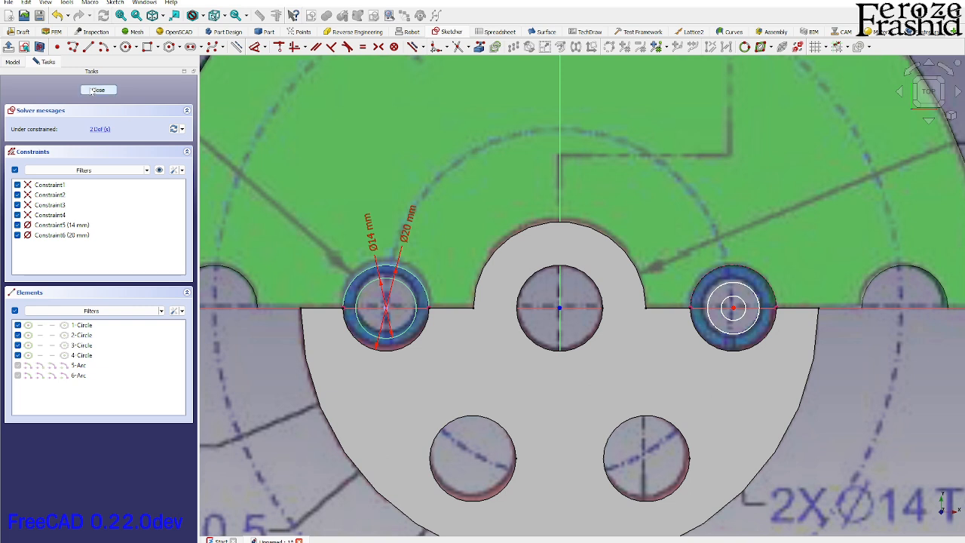
Make the right side hole's inner and outer circles equal to their left counterparts and close Sketch002.
left_click(416, 305)
left_click(734, 290)
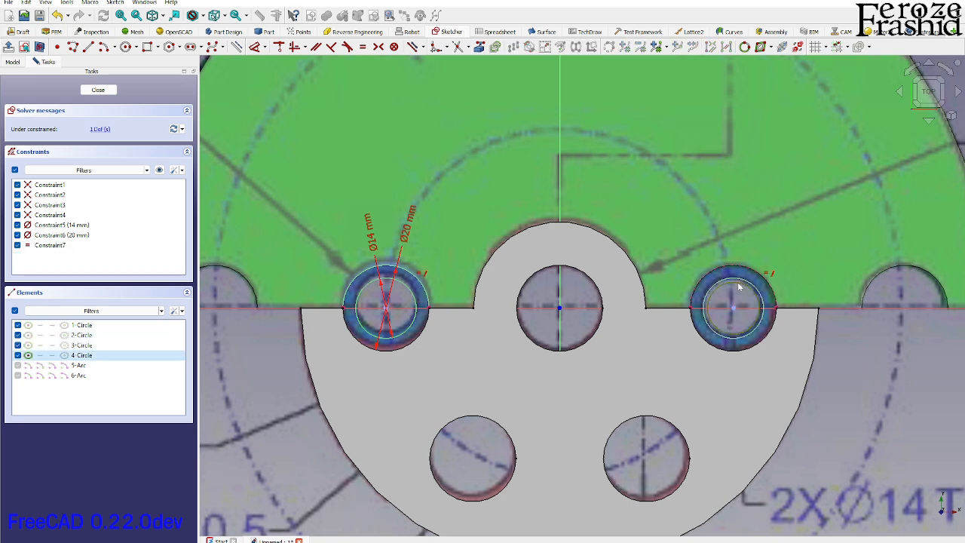
key("e")
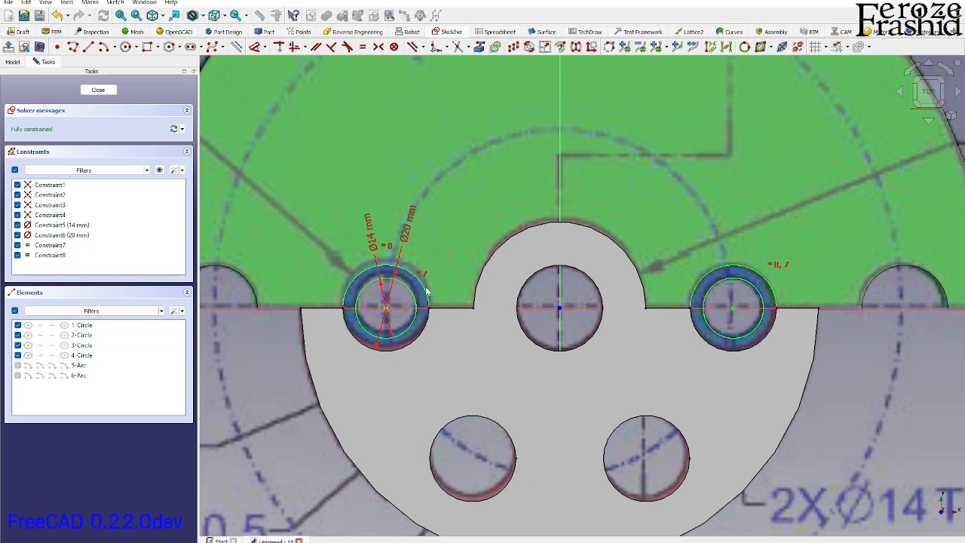
left_click(102, 91)
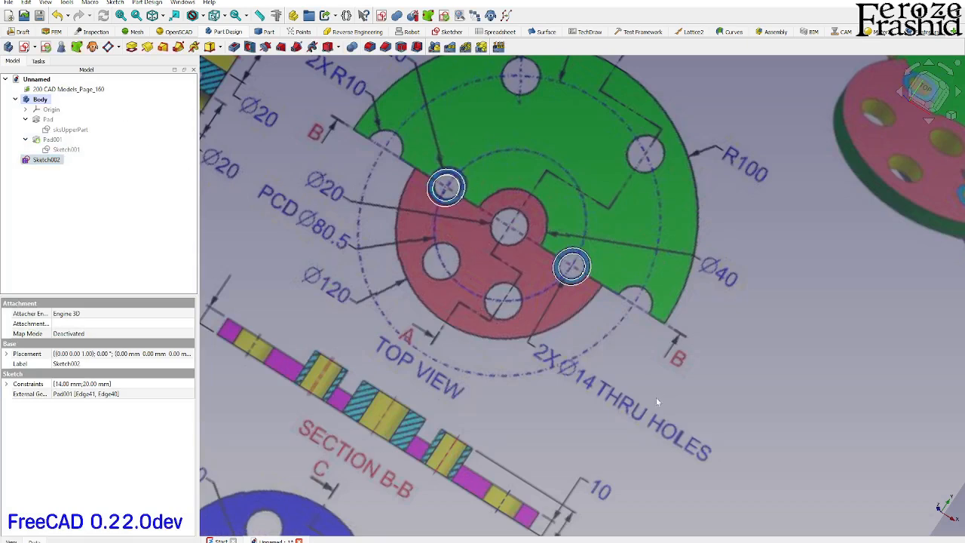
Move Sketch002 into the Body and pad its bushing rings 20 mm, symmetric to the sketch plane.
middle_click_drag(657, 398, 570, 364)
left_click(549, 348)
scroll(749, 347, "down", 3)
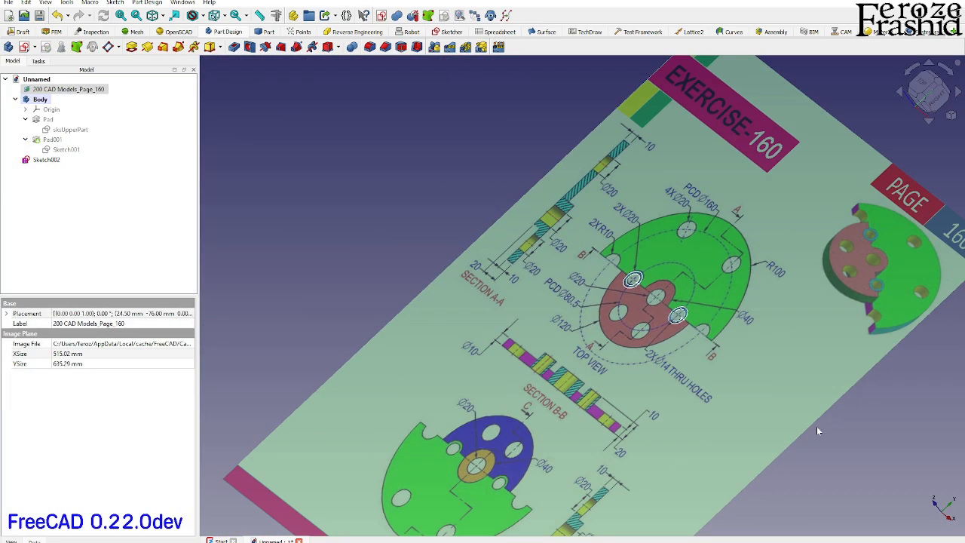
left_click(817, 427)
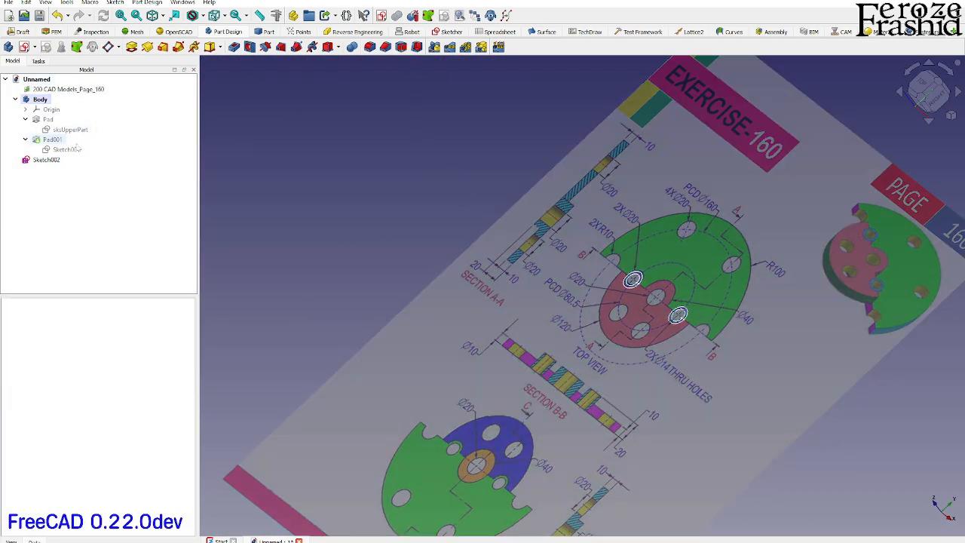
left_click(32, 160)
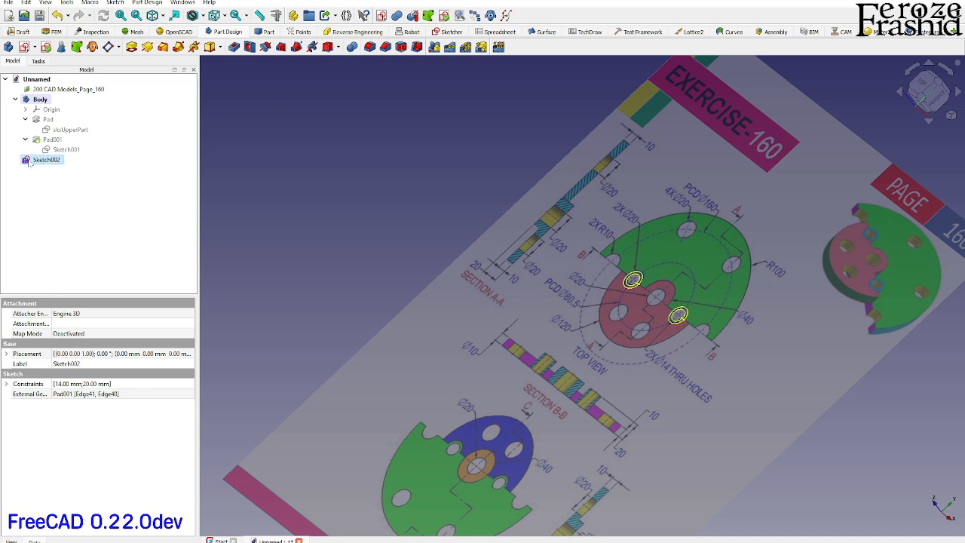
left_click_drag(34, 162, 39, 103)
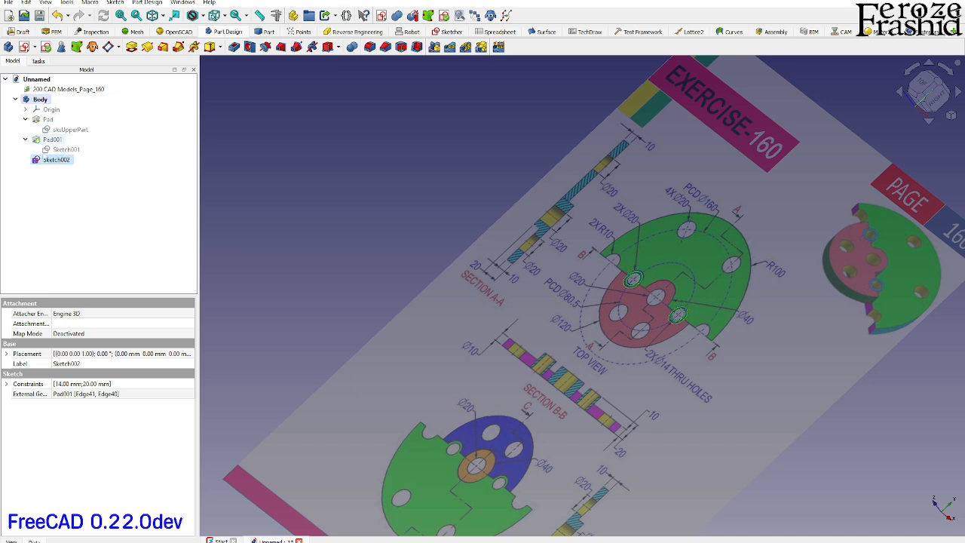
left_click(132, 46)
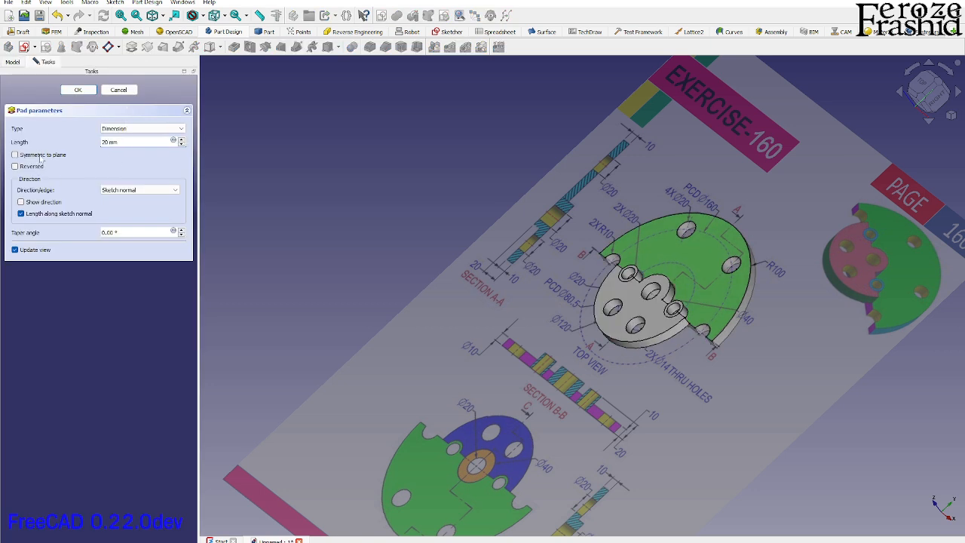
left_click(78, 90)
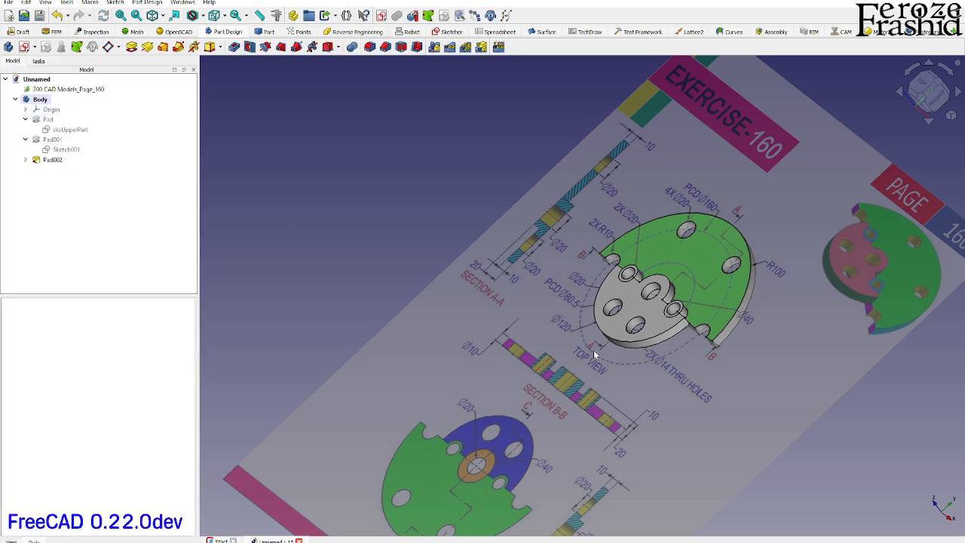
Hide the reference image and inspect the padded bushings where the two plate halves meet.
left_click(654, 365)
key("space")
middle_click_drag(676, 344, 702, 356)
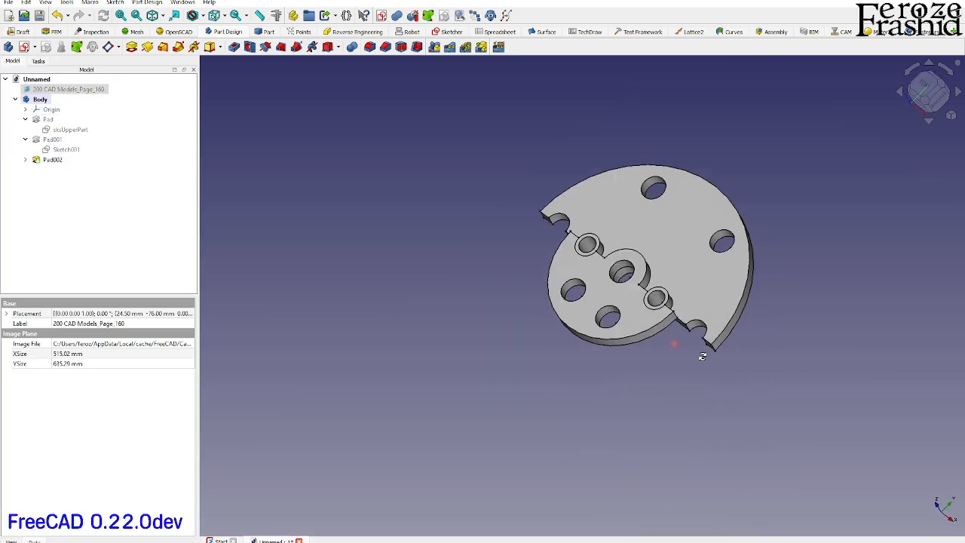
scroll(653, 318, "up", 2)
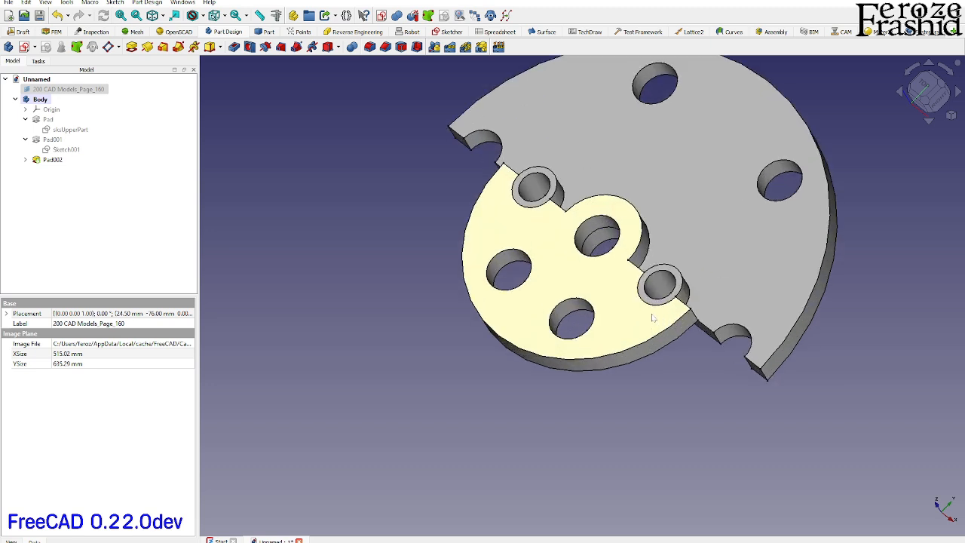
middle_click_drag(635, 333, 654, 316)
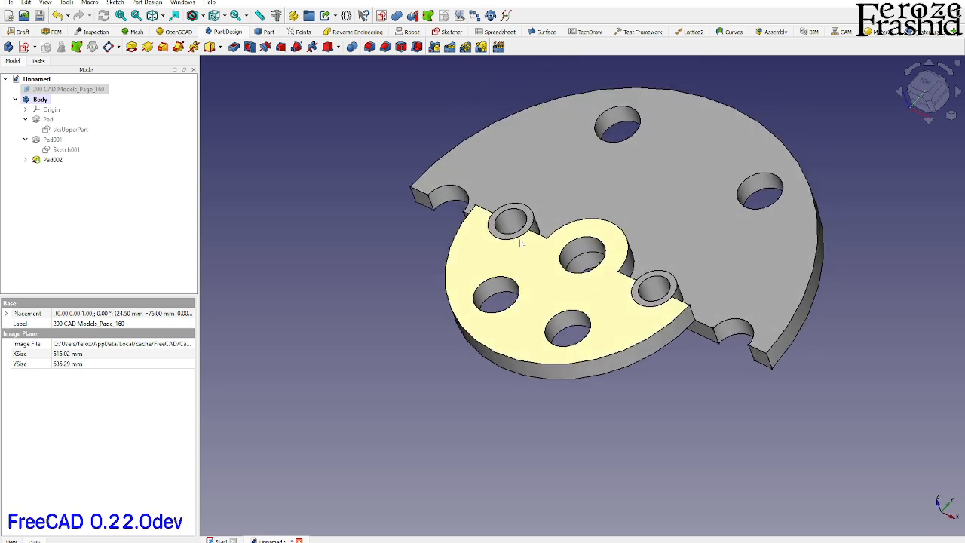
left_click(534, 280)
left_click(67, 149)
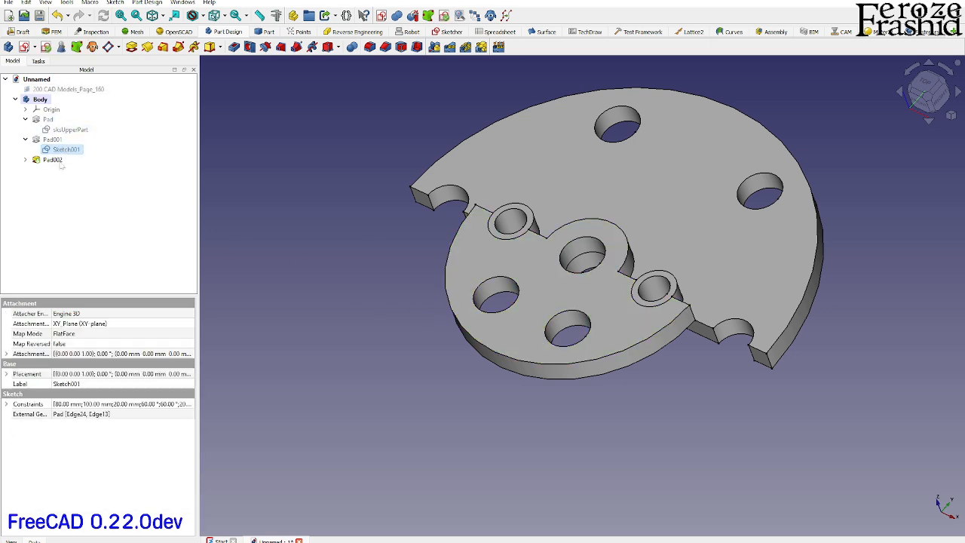
left_click(59, 161)
left_click(297, 261)
middle_click_drag(550, 387, 618, 356)
Show the reference image again and compare the modelled bushings with those in its isometric picture.
left_click(68, 89)
key("space")
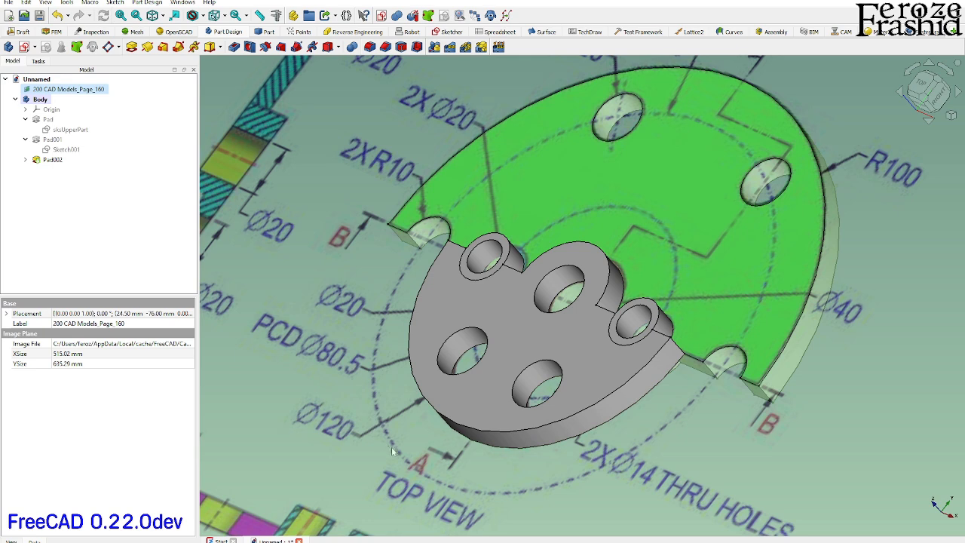
scroll(392, 451, "down", 5)
scroll(830, 245, "up", 8)
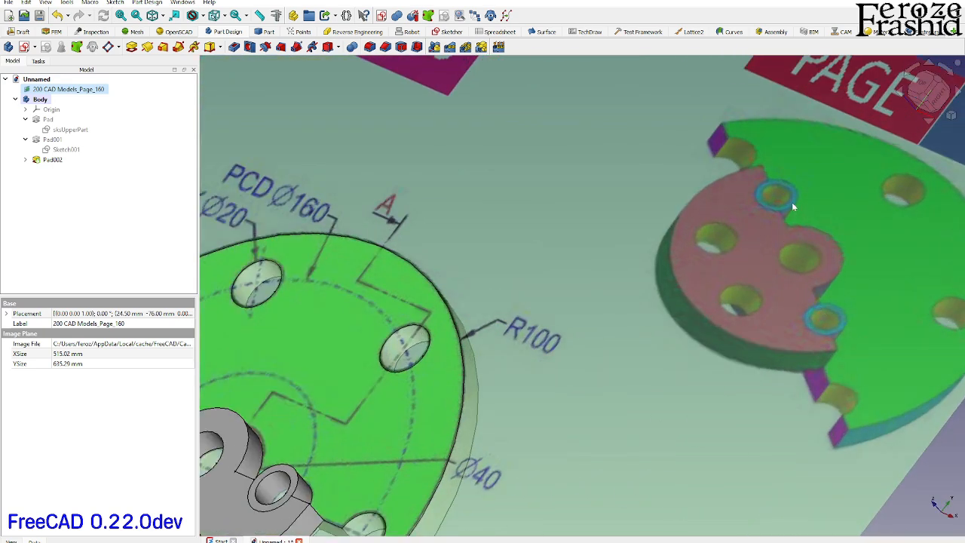
scroll(773, 270, "up", 3)
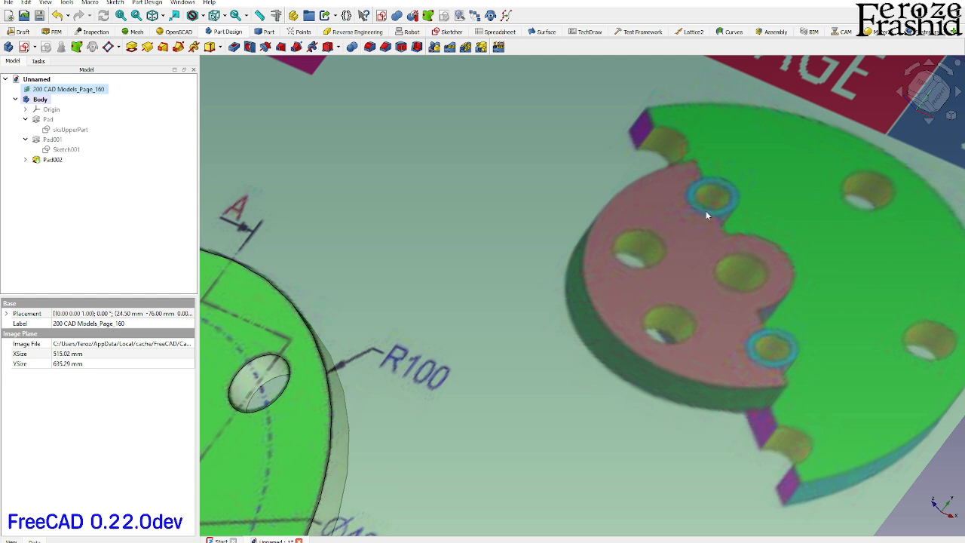
scroll(709, 217, "down", 3)
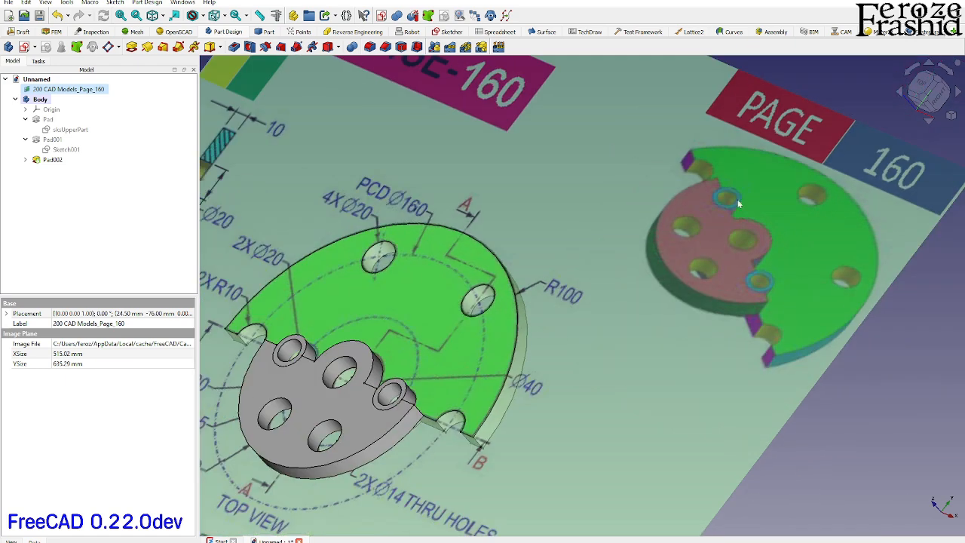
Hide the reference image and check the right bushing's top face against the adjoining face of the smaller half-disc.
key("space")
middle_click_drag(371, 427, 344, 425)
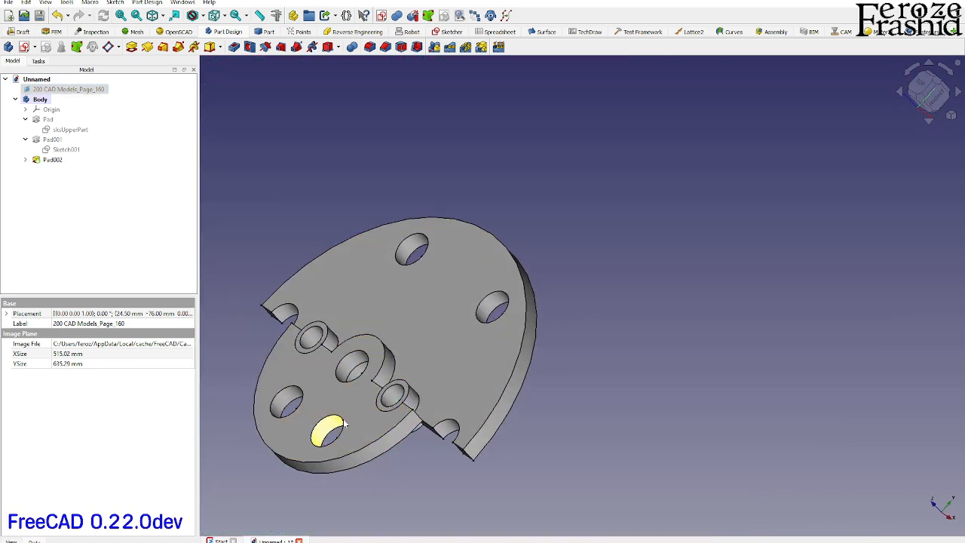
scroll(359, 415, "up", 4)
scroll(386, 414, "up", 2)
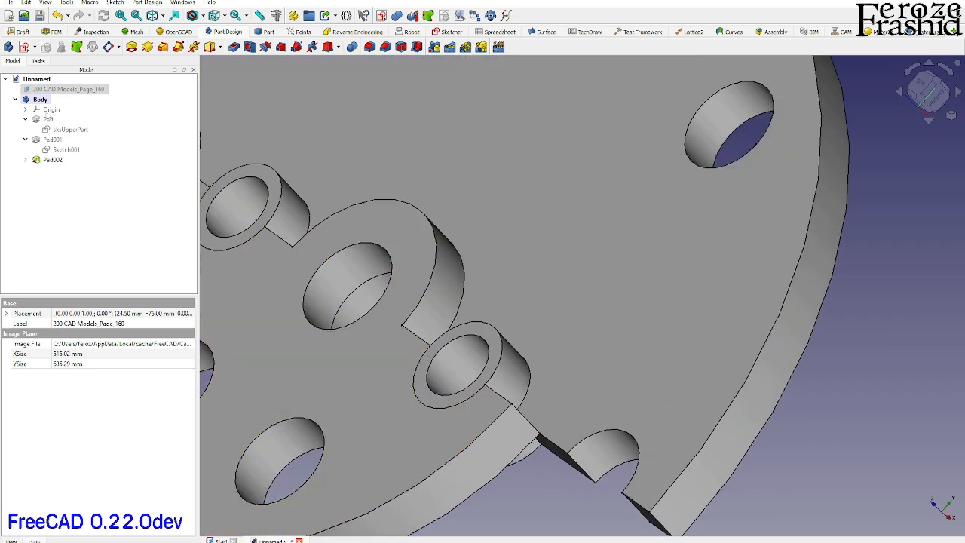
scroll(654, 266, "down", 1)
scroll(413, 411, "up", 2)
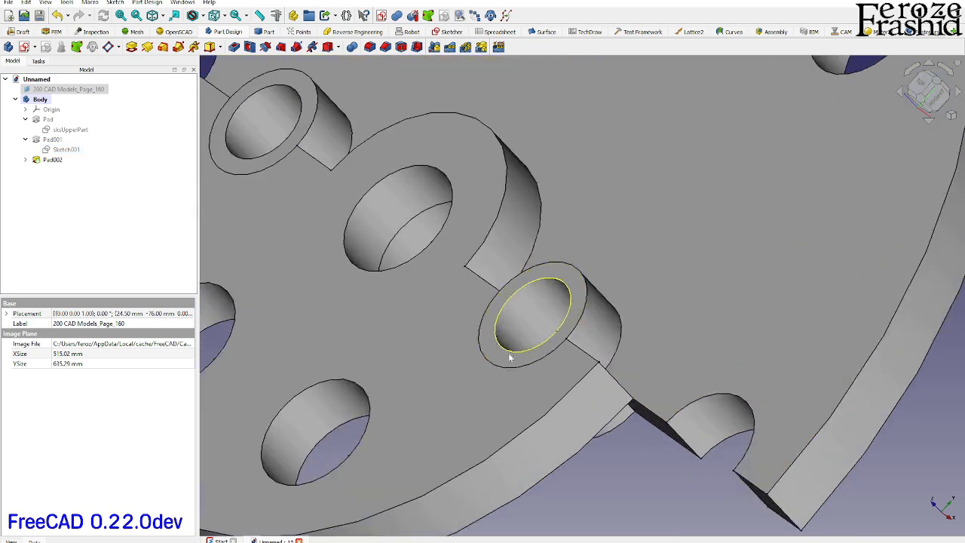
left_click(509, 358)
left_click(493, 377)
left_click(501, 362)
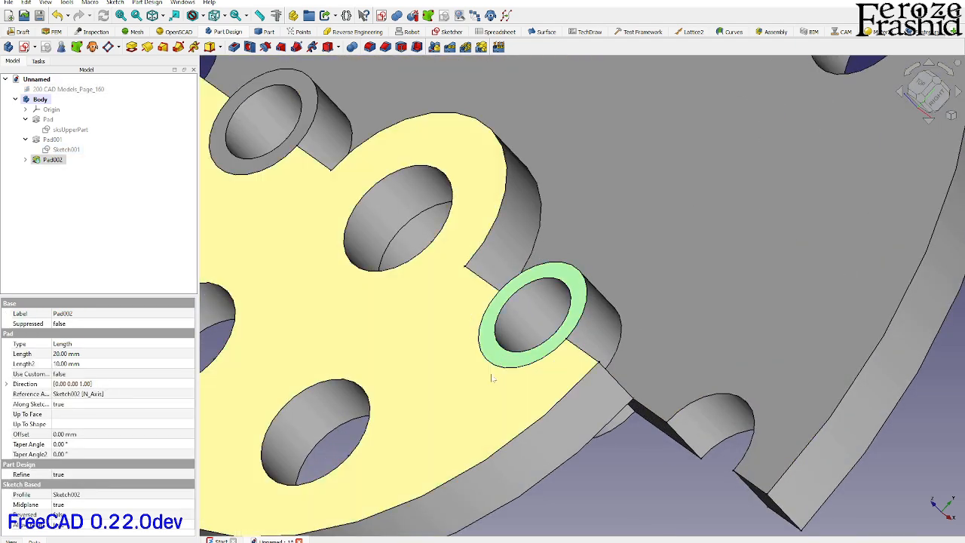
left_click(497, 380)
scroll(498, 377, "down", 2)
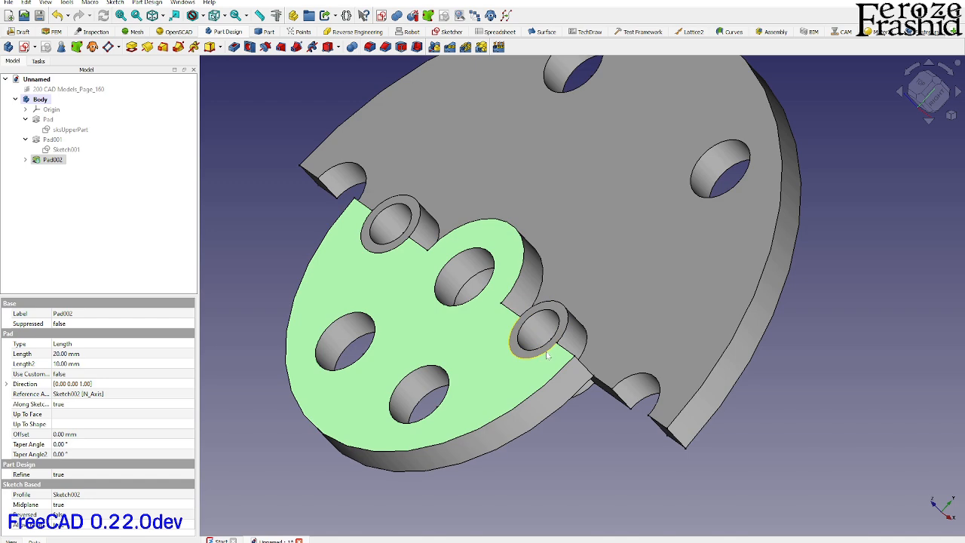
scroll(487, 297, "down", 1)
middle_click_drag(486, 296, 491, 314)
scroll(626, 402, "down", 3)
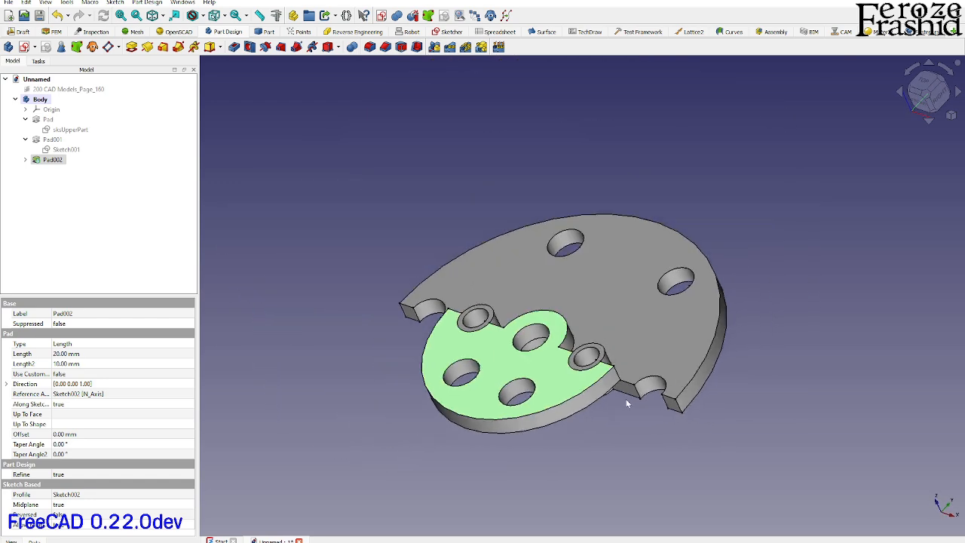
Examine the left bushing's top face and its junction with the smaller half-disc, comparing it with the right bushing.
middle_click_drag(528, 392, 497, 324)
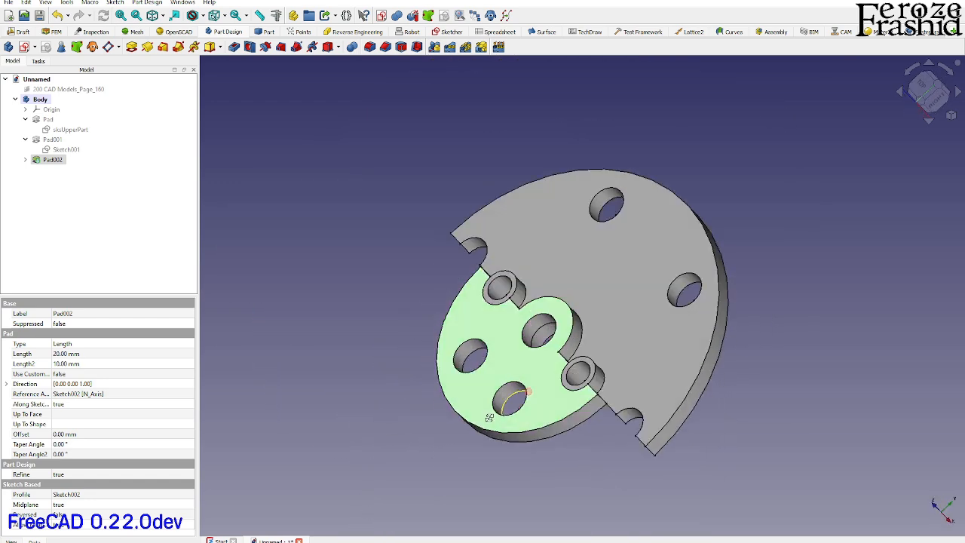
scroll(498, 324, "up", 5)
left_click(500, 301)
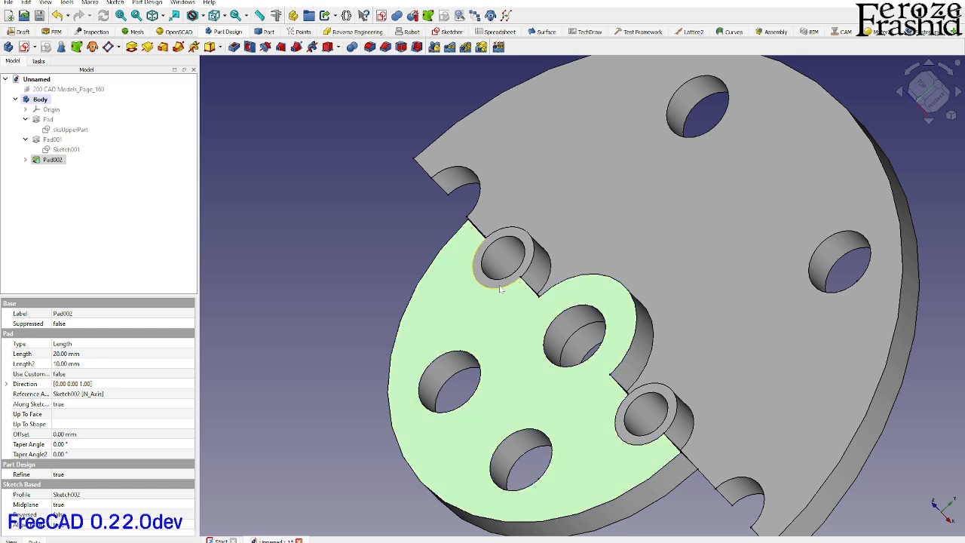
left_click(494, 285)
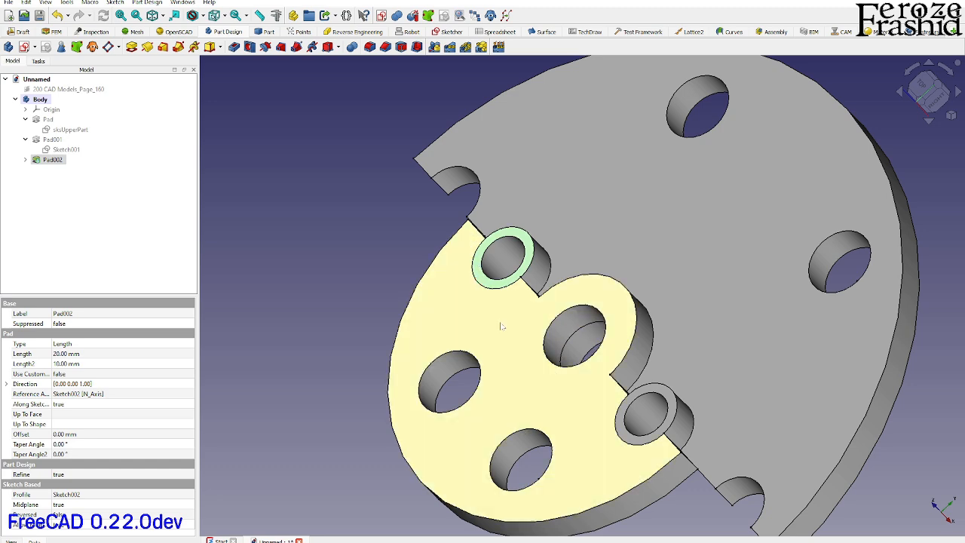
middle_click_drag(512, 344, 532, 313)
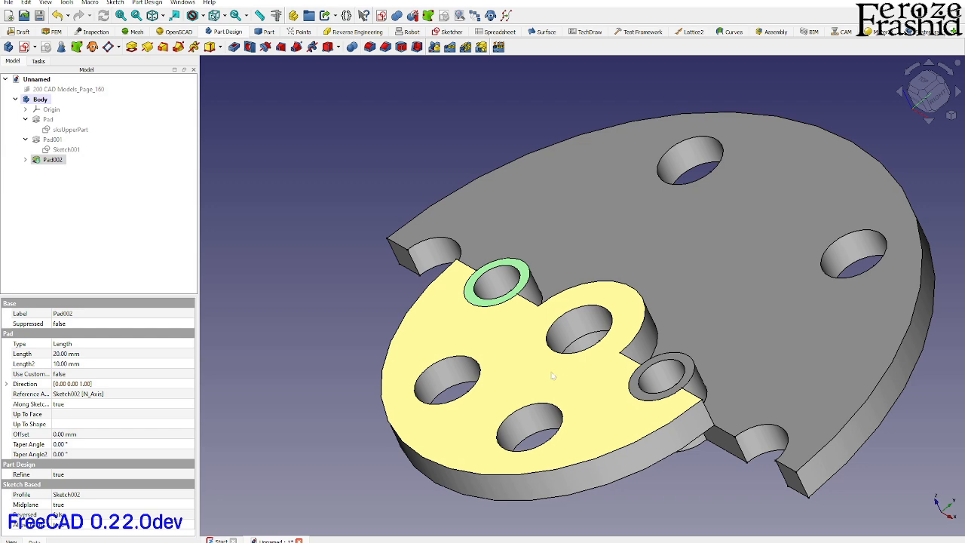
scroll(552, 376, "up", 3)
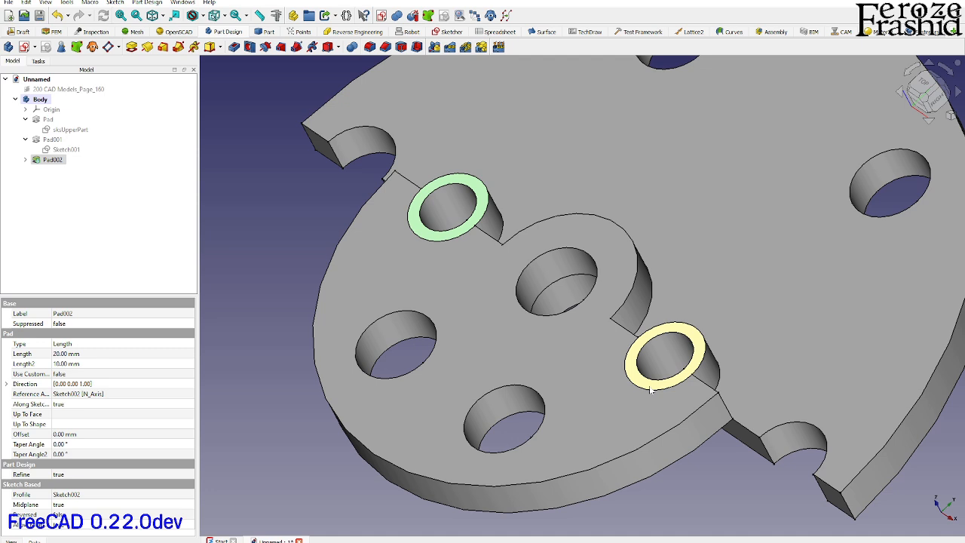
scroll(617, 409, "down", 1)
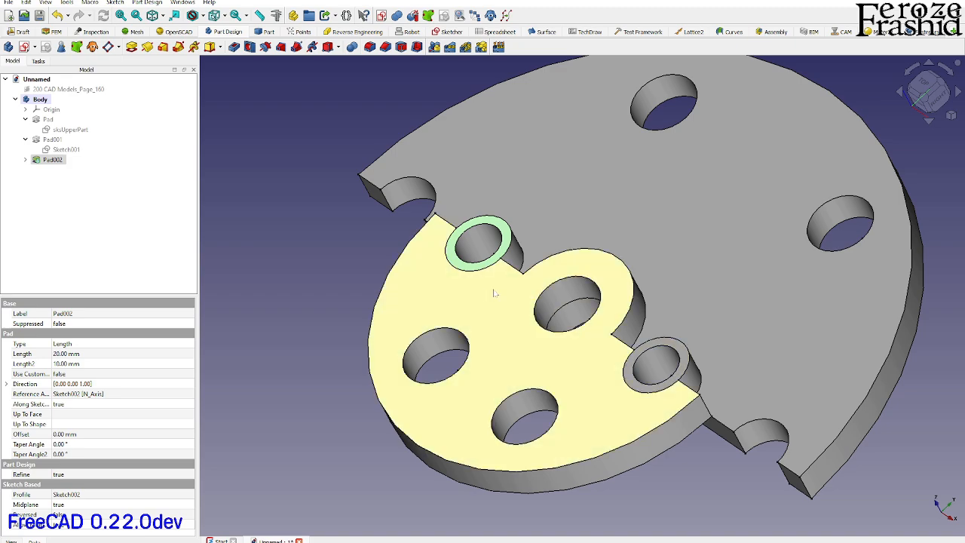
Review the finished stepped half-disc plate from several angles, including its bushings, holes and the larger half's top face.
scroll(457, 314, "down", 1)
mouse_move(536, 360)
middle_mouse_down()
mouse_move(571, 361)
mouse_move(589, 282)
mouse_move(537, 267)
mouse_move(542, 241)
mouse_move(556, 356)
mouse_move(550, 406)
middle_mouse_up()
scroll(583, 447, "down", 2)
scroll(548, 384, "up", 2)
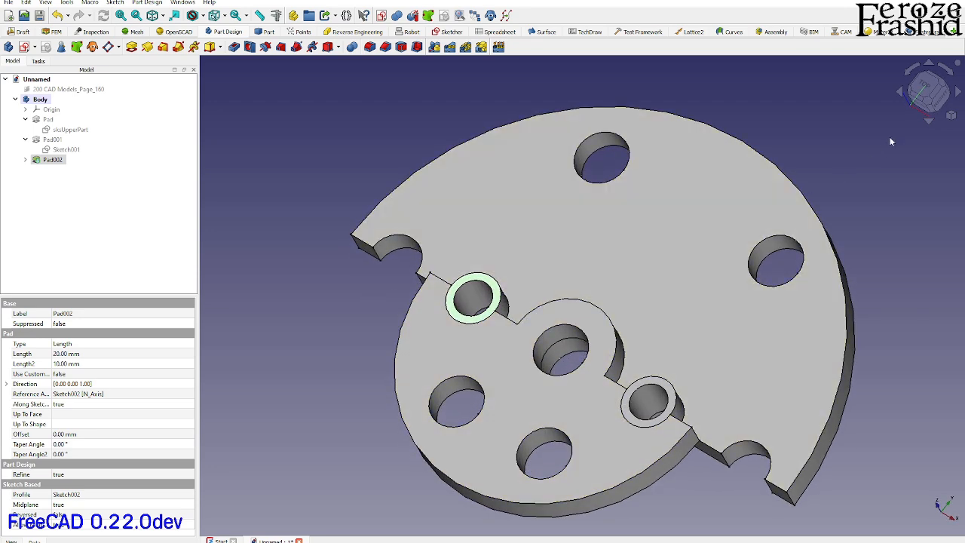
left_click(927, 101)
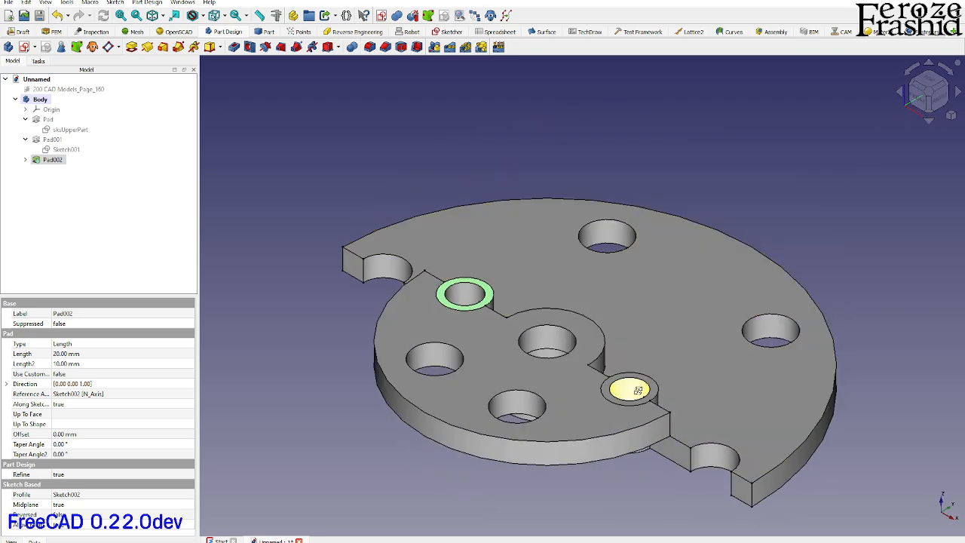
middle_click_drag(720, 249, 611, 332)
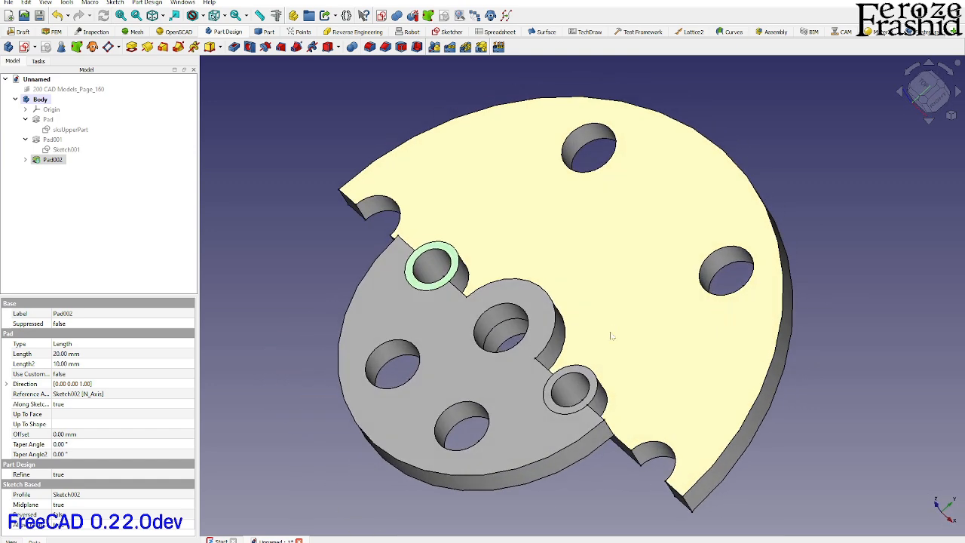
middle_click_drag(651, 352, 604, 349)
left_click(604, 349)
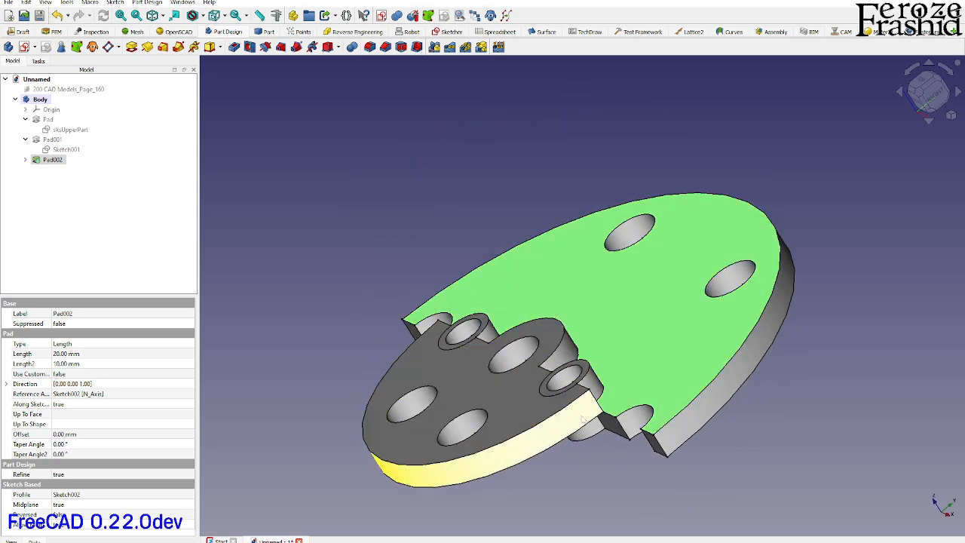
mouse_move(567, 375)
middle_mouse_down()
mouse_move(557, 339)
mouse_move(564, 392)
middle_mouse_up()
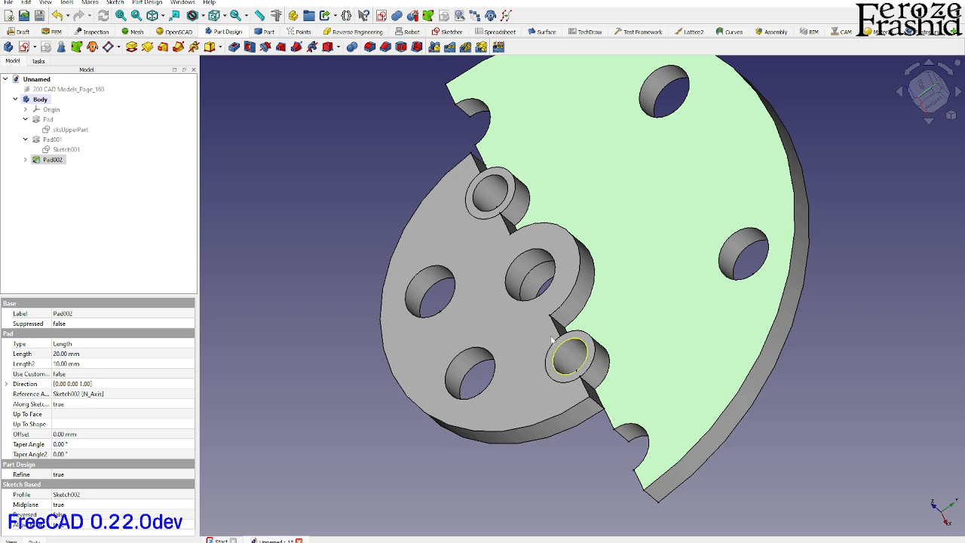
middle_click_drag(604, 359, 622, 406)
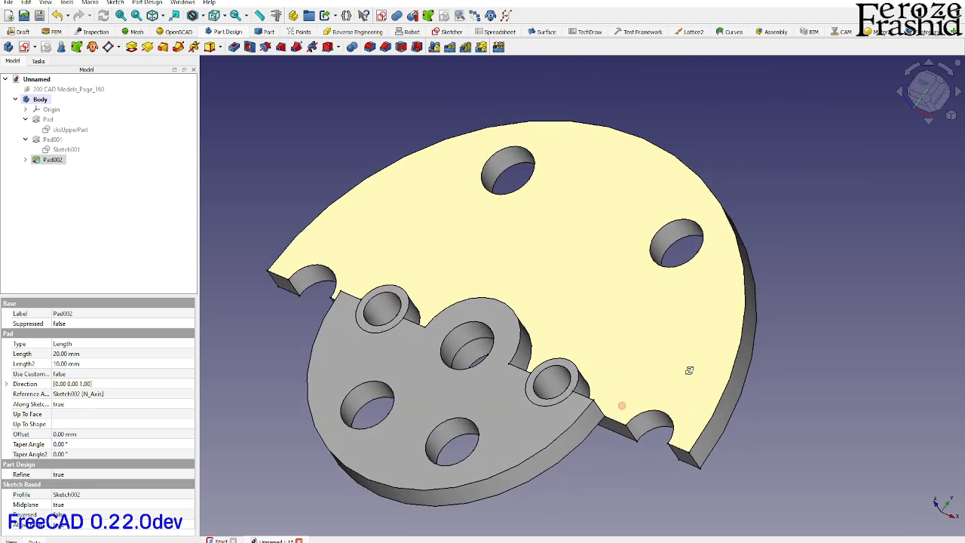
scroll(690, 374, "down", 1)
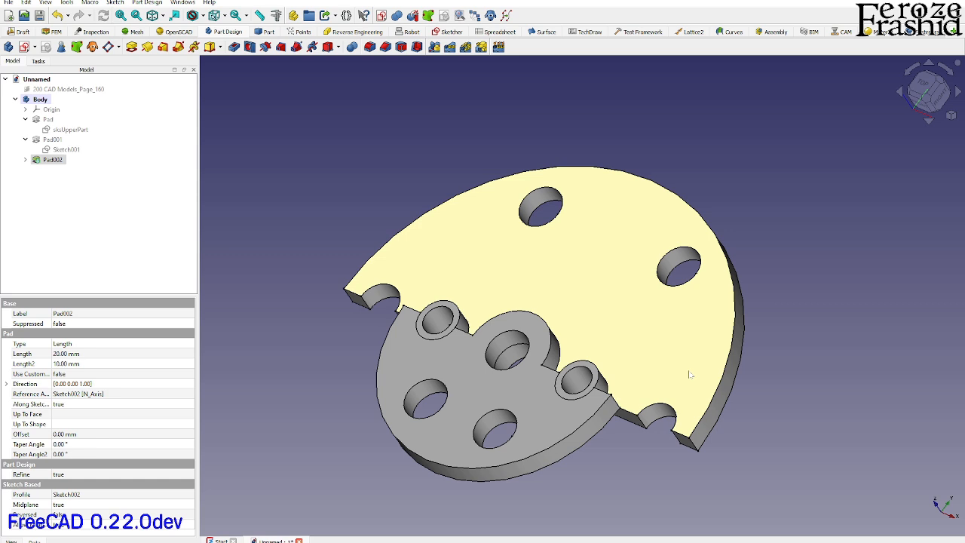
left_click(687, 377)
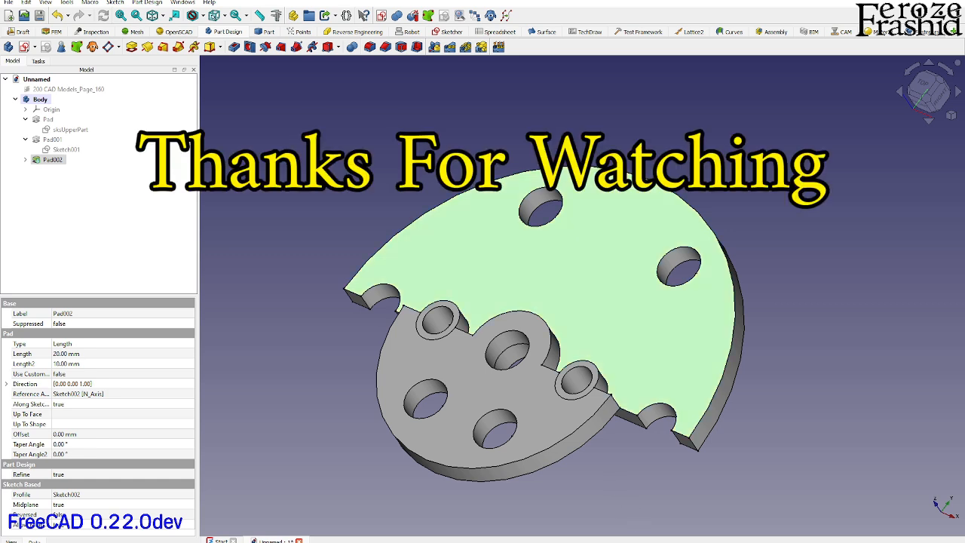